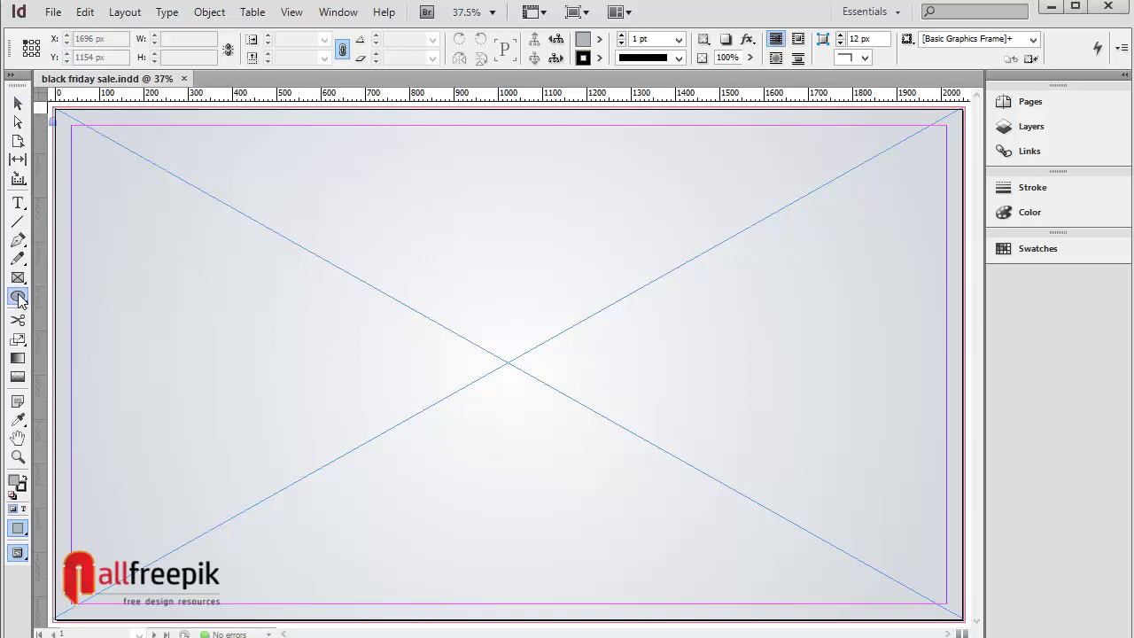
# Step: Draw a rectangle at the page's upper left and pull its top-right and bottom-left corners off-square
pyautogui.moveTo(20, 301); pyautogui.dragTo(71, 298)
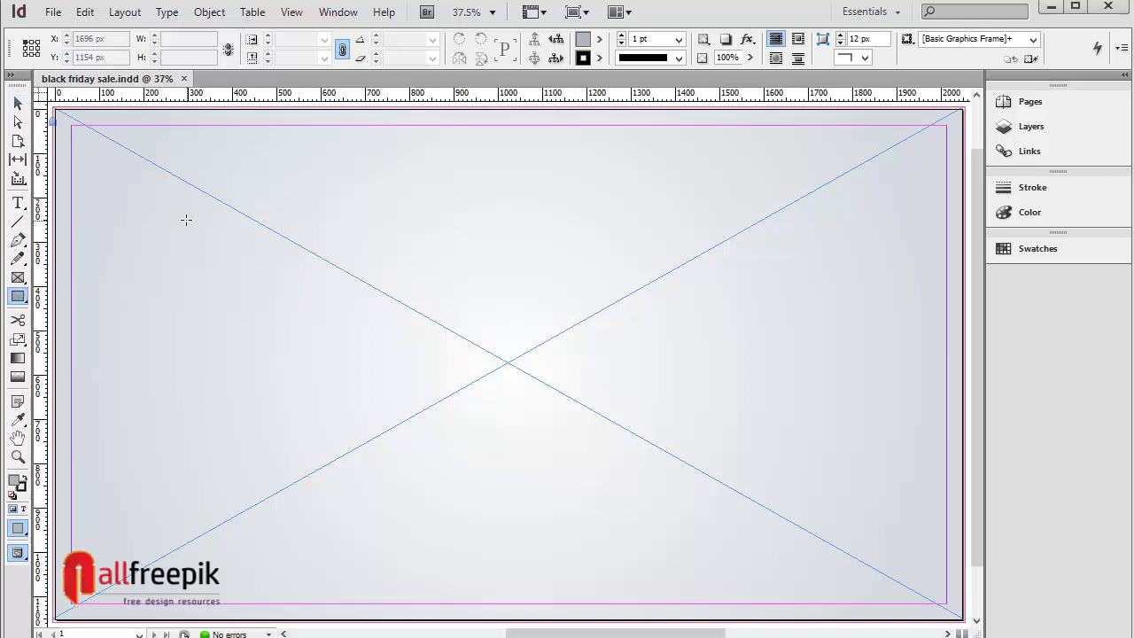
pyautogui.moveTo(183, 210); pyautogui.dragTo(332, 415)
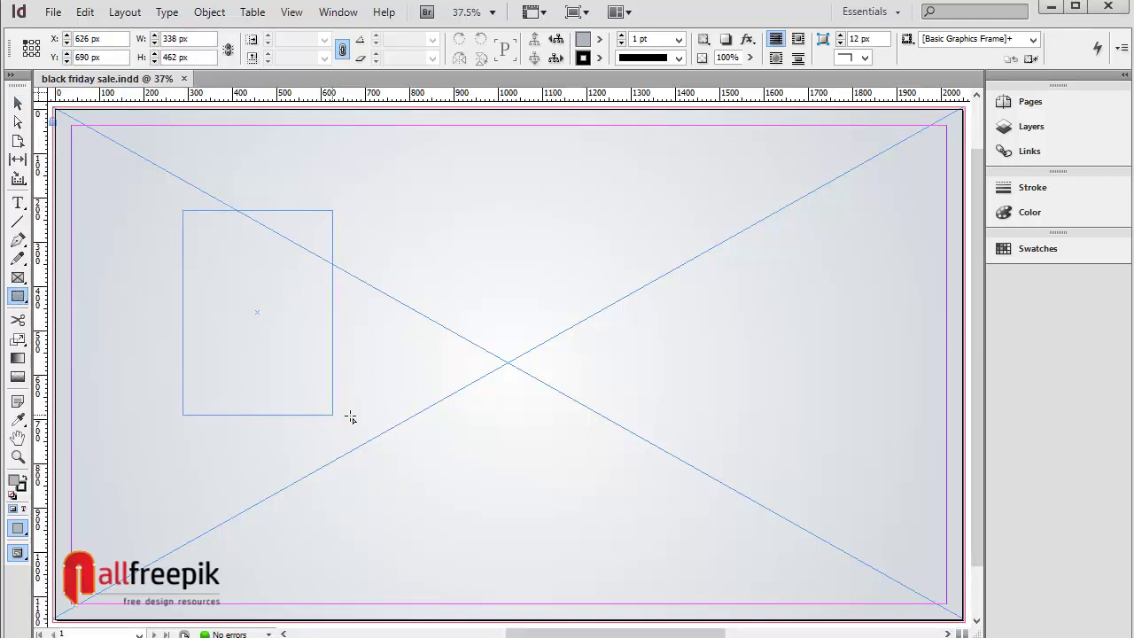
pyautogui.click(17, 122)
pyautogui.click(435, 203)
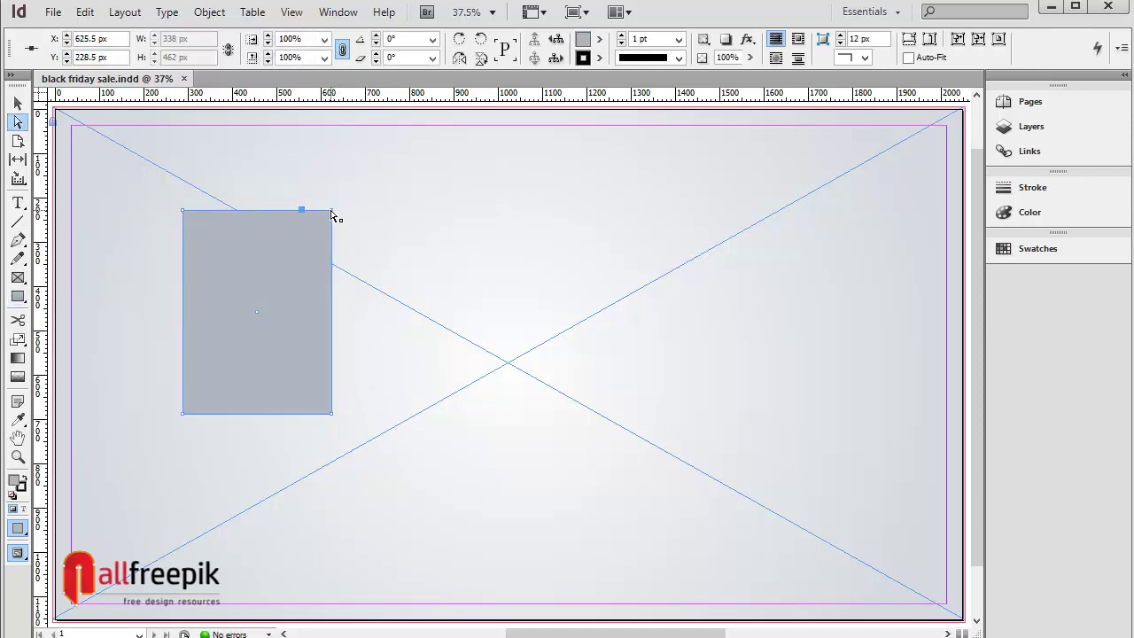
pyautogui.moveTo(333, 211); pyautogui.dragTo(351, 171)
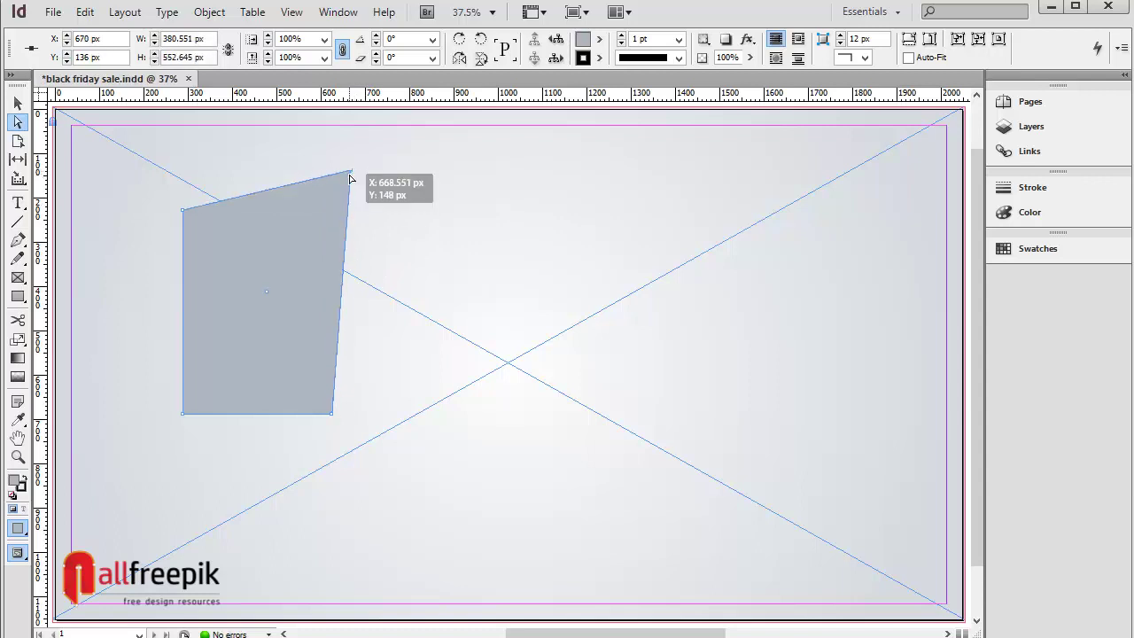
pyautogui.moveTo(183, 414); pyautogui.dragTo(214, 418)
# Step: Nudge the bottom-right corner right to finish the tapered tag, then zoom in on it
pyautogui.click(347, 446)
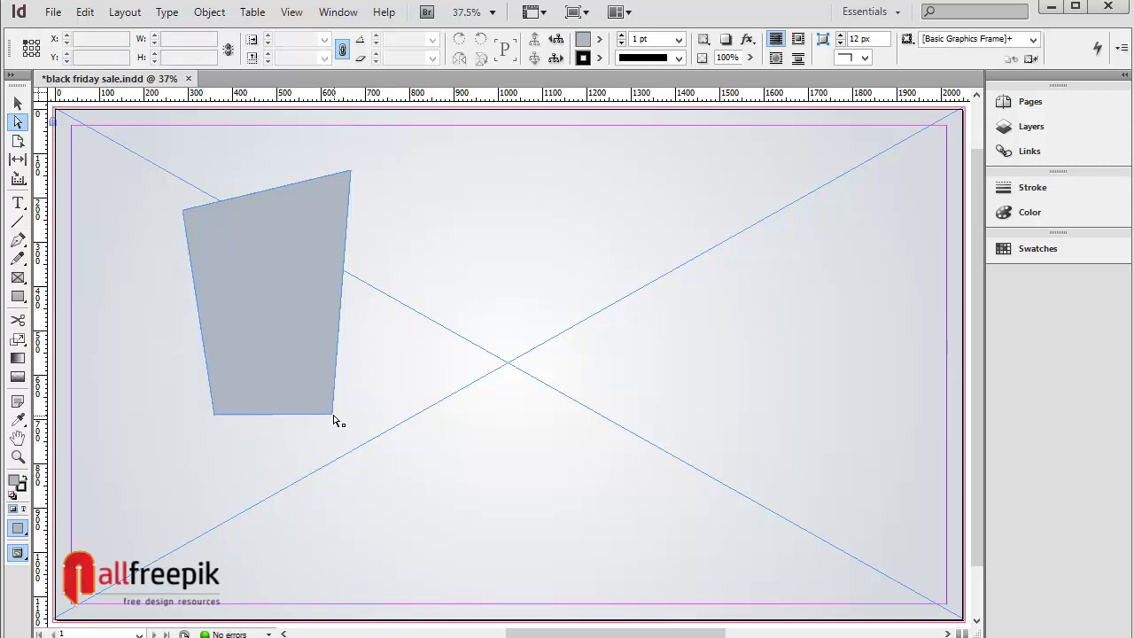
pyautogui.click(332, 415)
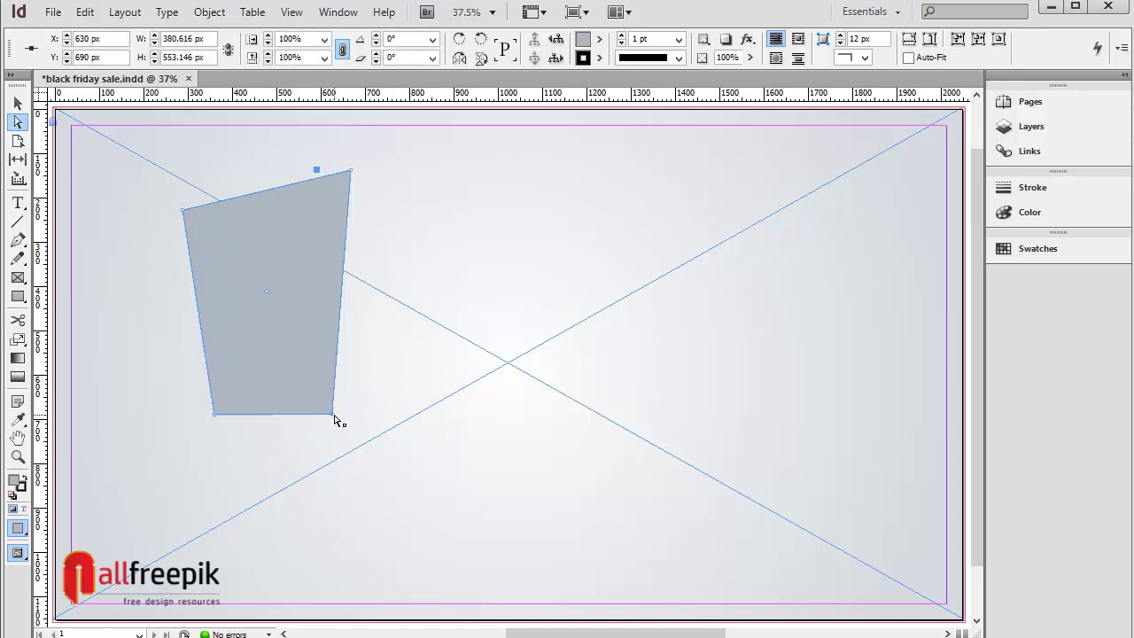
pyautogui.moveTo(332, 415); pyautogui.dragTo(346, 418)
pyautogui.click(464, 443)
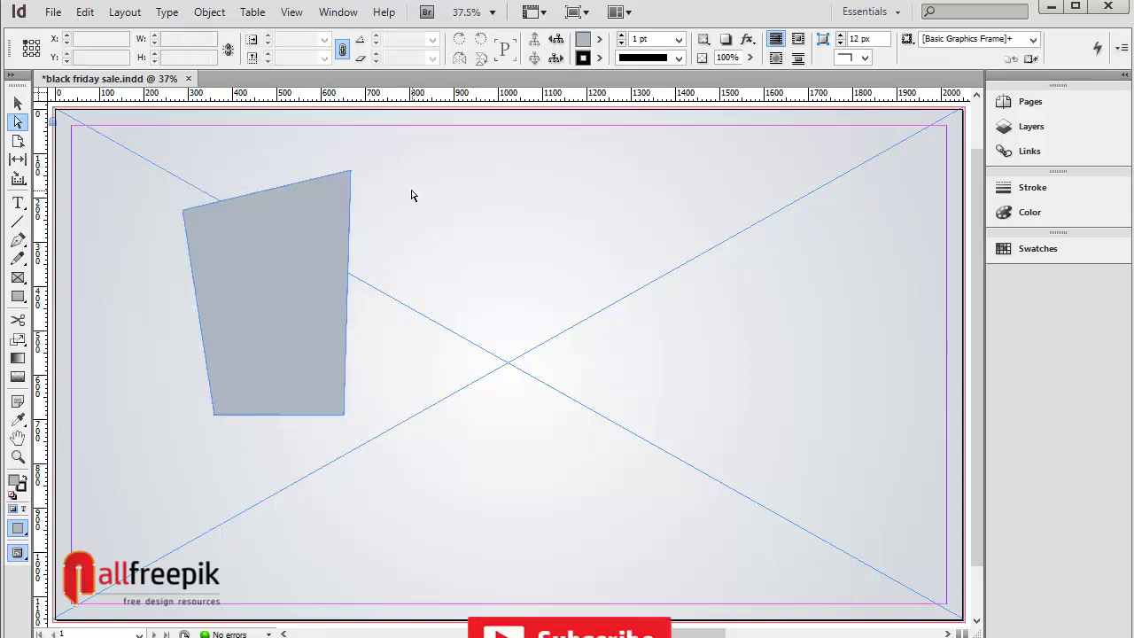
pyautogui.moveTo(462, 237); pyautogui.dragTo(500, 235)
pyautogui.moveTo(185, 158); pyautogui.dragTo(666, 482)
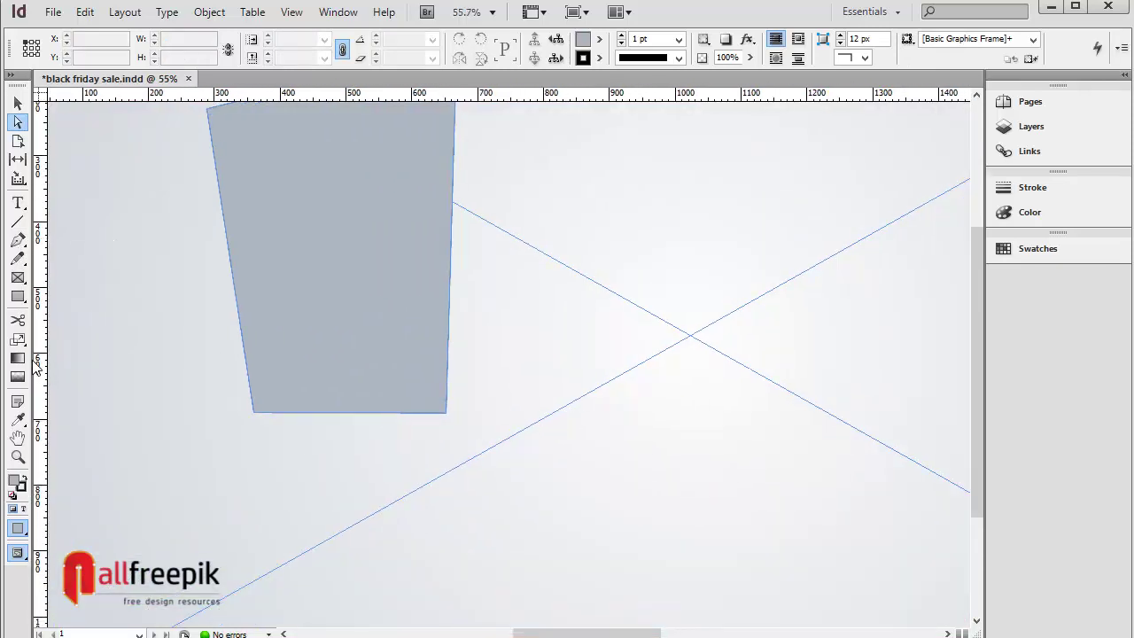
# Step: Draw a small rectangle below the tag and reshape it into an angled triangle
pyautogui.click(18, 298)
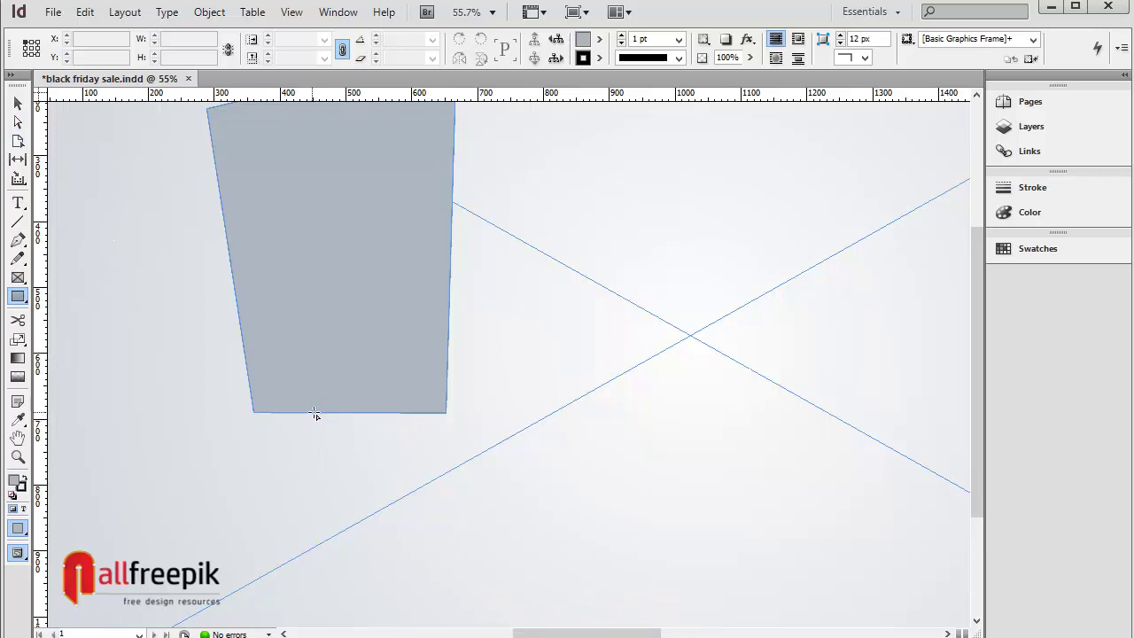
pyautogui.moveTo(317, 414); pyautogui.dragTo(443, 483)
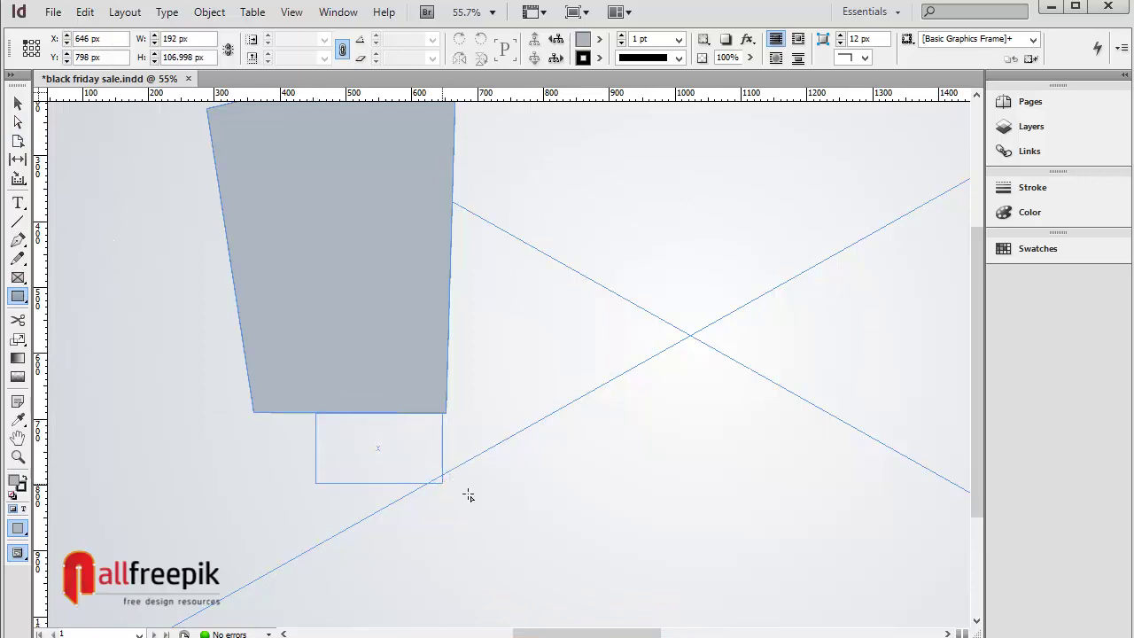
pyautogui.click(19, 124)
pyautogui.click(453, 493)
pyautogui.click(441, 484)
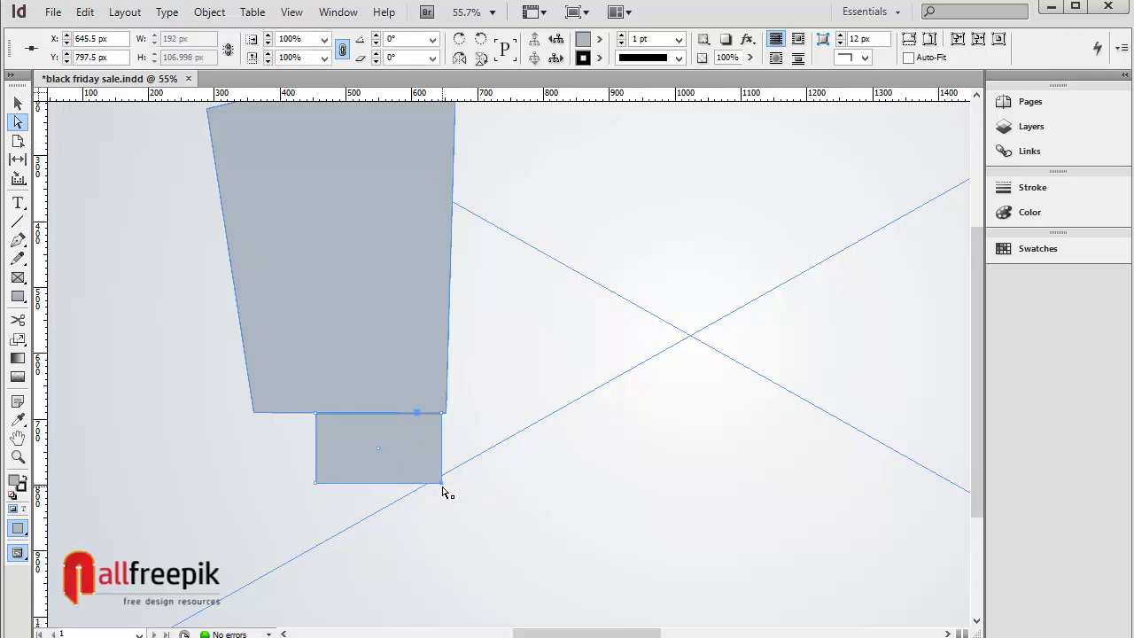
pyautogui.moveTo(442, 483); pyautogui.dragTo(441, 414)
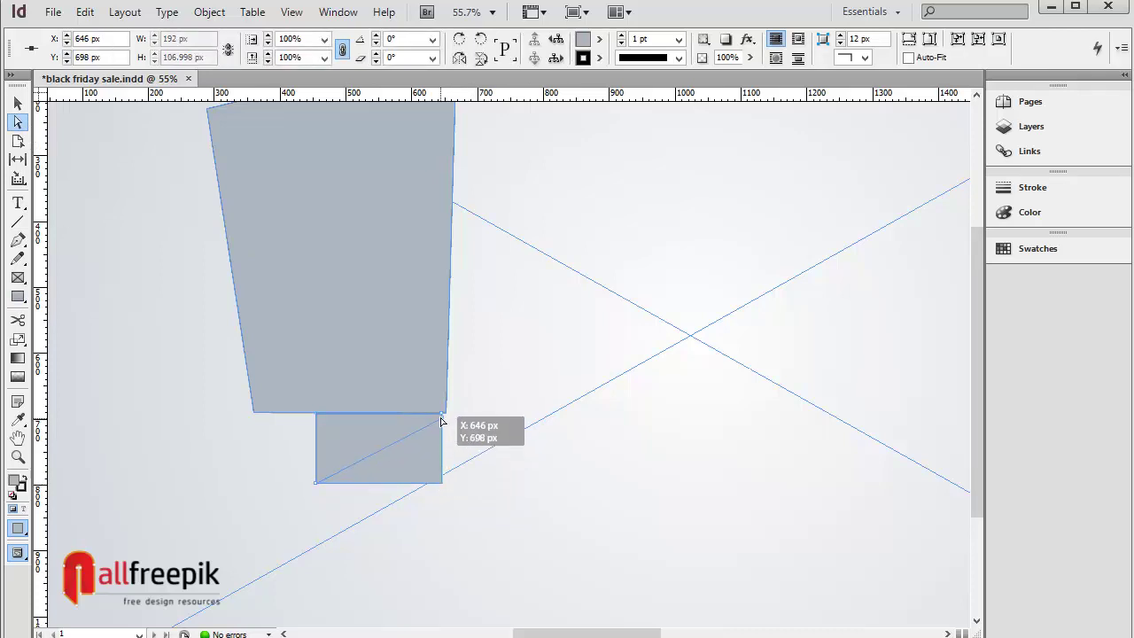
pyautogui.click(493, 458)
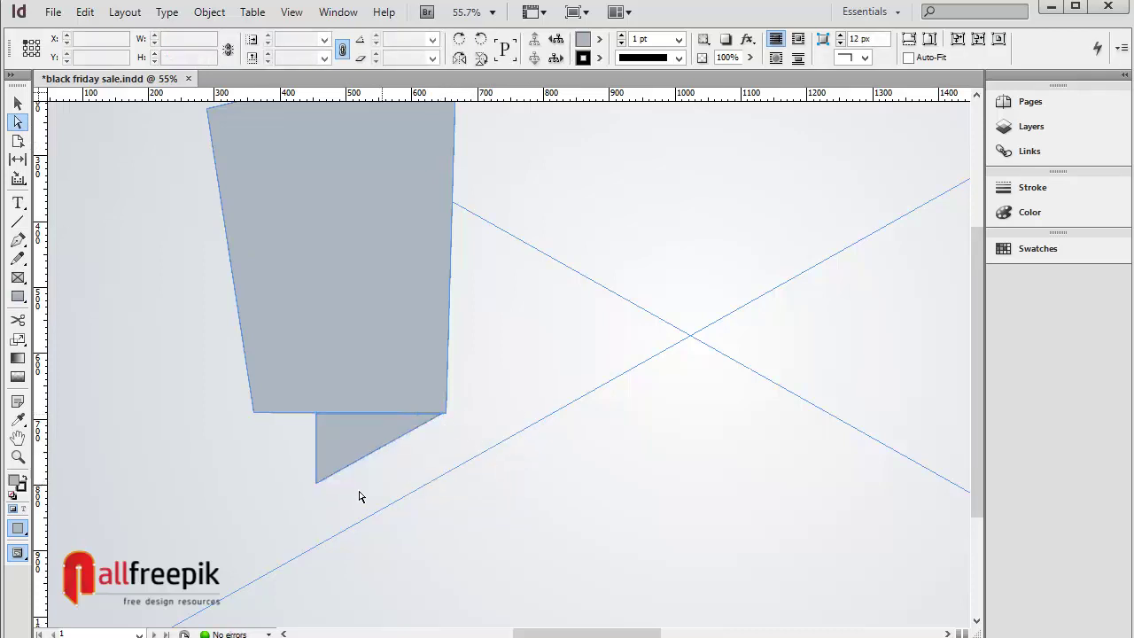
pyautogui.click(318, 427)
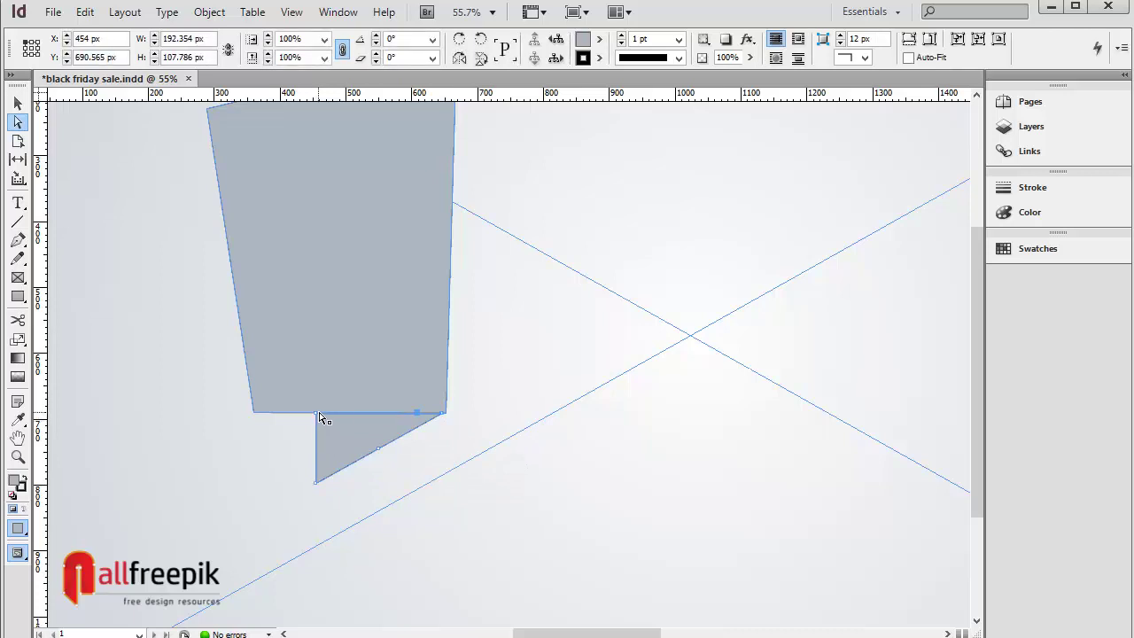
pyautogui.moveTo(320, 414); pyautogui.dragTo(328, 412)
pyautogui.click(333, 491)
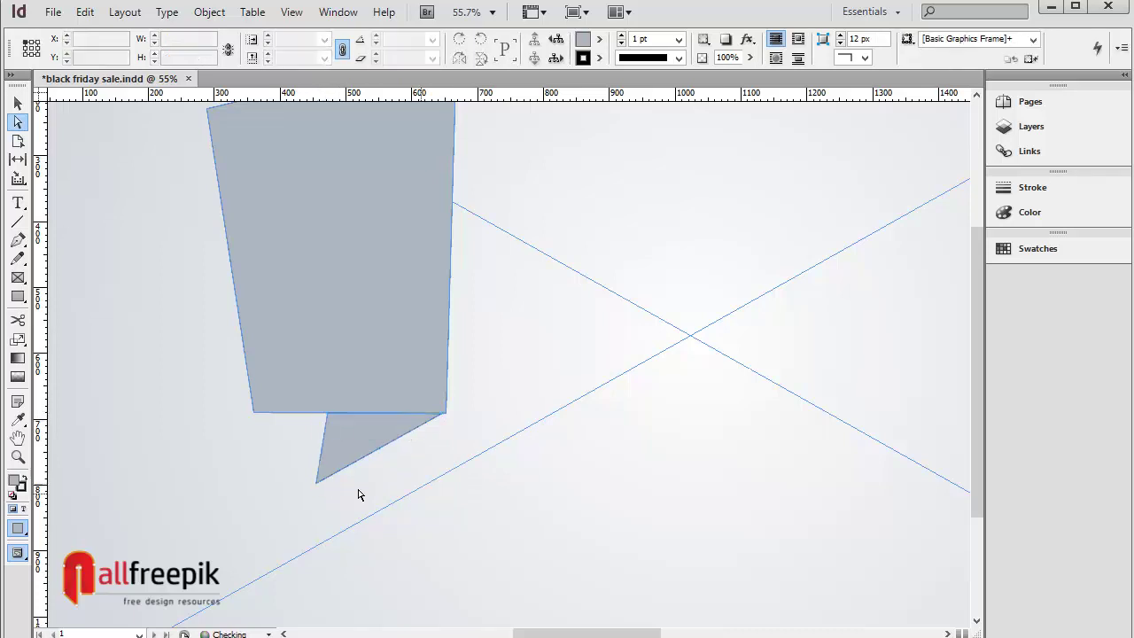
pyautogui.click(317, 486)
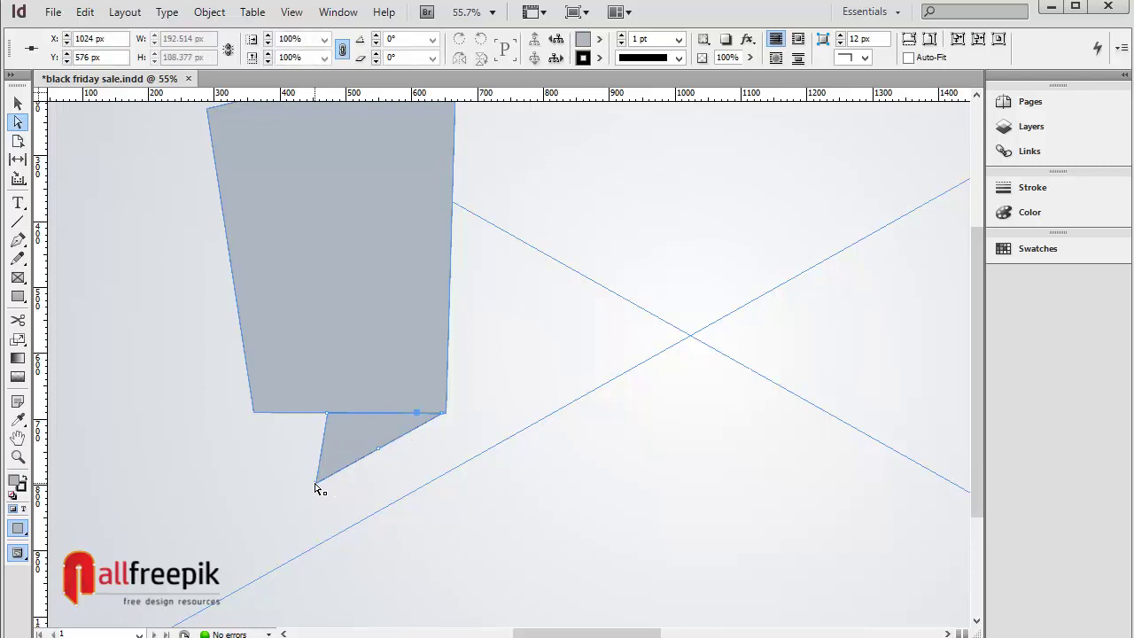
pyautogui.moveTo(318, 485); pyautogui.dragTo(294, 511)
pyautogui.click(557, 455)
# Step: Add a second rectangle at the triangle's tip and skew it into another angled tail piece
pyautogui.moveTo(484, 570); pyautogui.dragTo(502, 450)
pyautogui.keyDown('alt'); pyautogui.scroll(3, 729, 355); pyautogui.keyUp('alt')
pyautogui.keyDown('alt'); pyautogui.scroll(-1, 730, 355); pyautogui.keyUp('alt')
pyautogui.keyDown('alt'); pyautogui.scroll(-1, 554, 324); pyautogui.keyUp('alt')
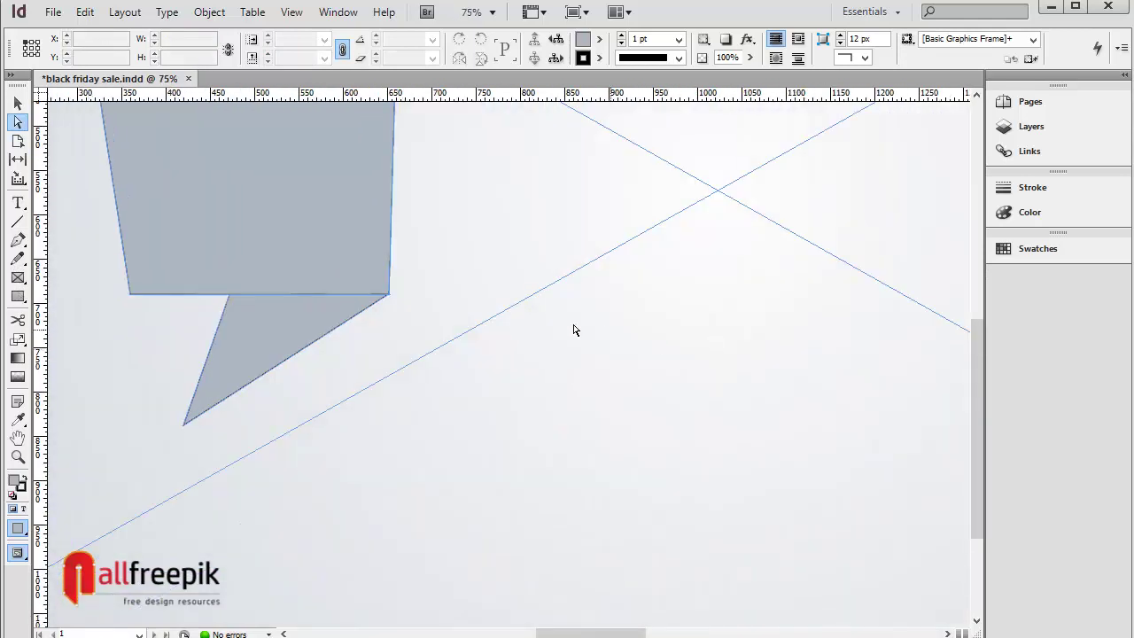
pyautogui.moveTo(602, 322); pyautogui.dragTo(558, 338)
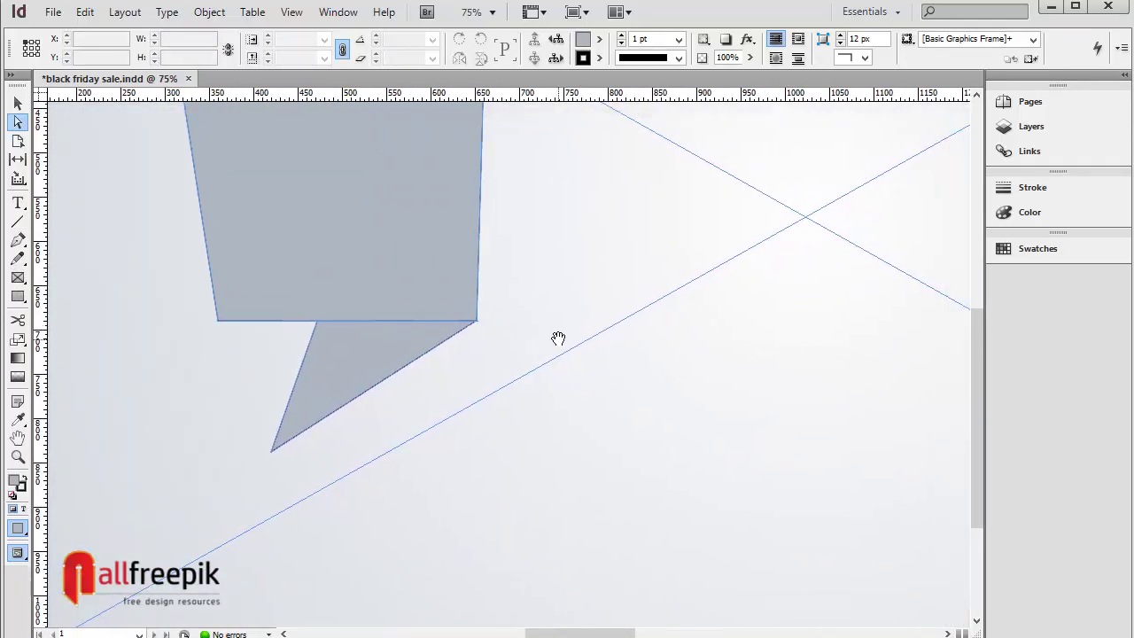
pyautogui.click(25, 298)
pyautogui.moveTo(272, 452); pyautogui.dragTo(357, 580)
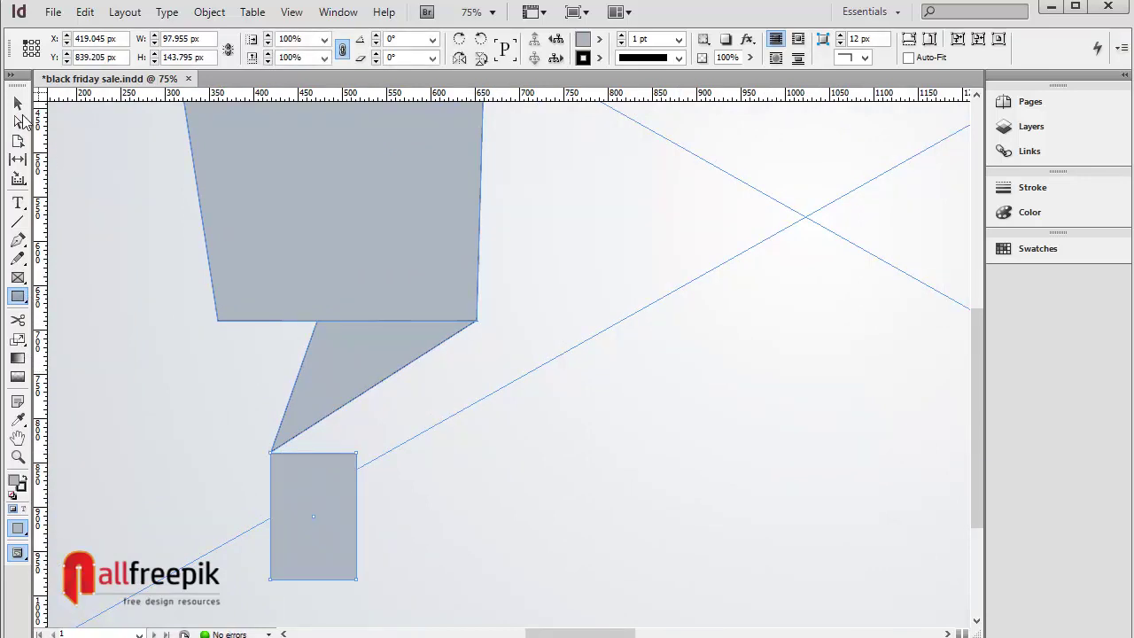
pyautogui.click(18, 121)
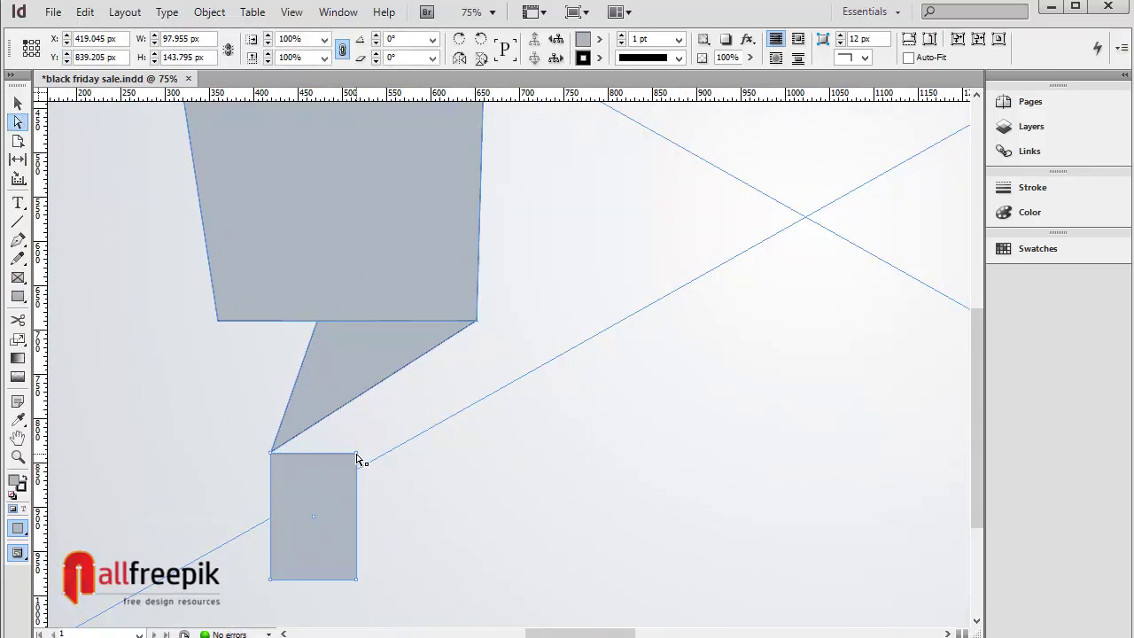
pyautogui.moveTo(358, 454); pyautogui.dragTo(341, 406)
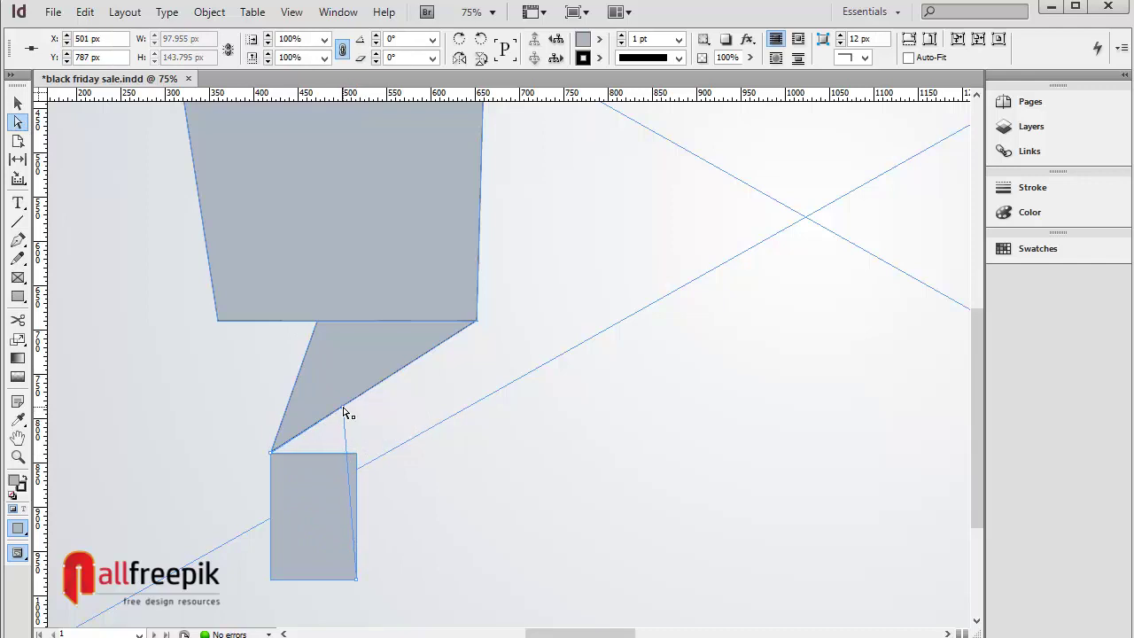
pyautogui.moveTo(271, 580); pyautogui.dragTo(309, 582)
pyautogui.click(502, 510)
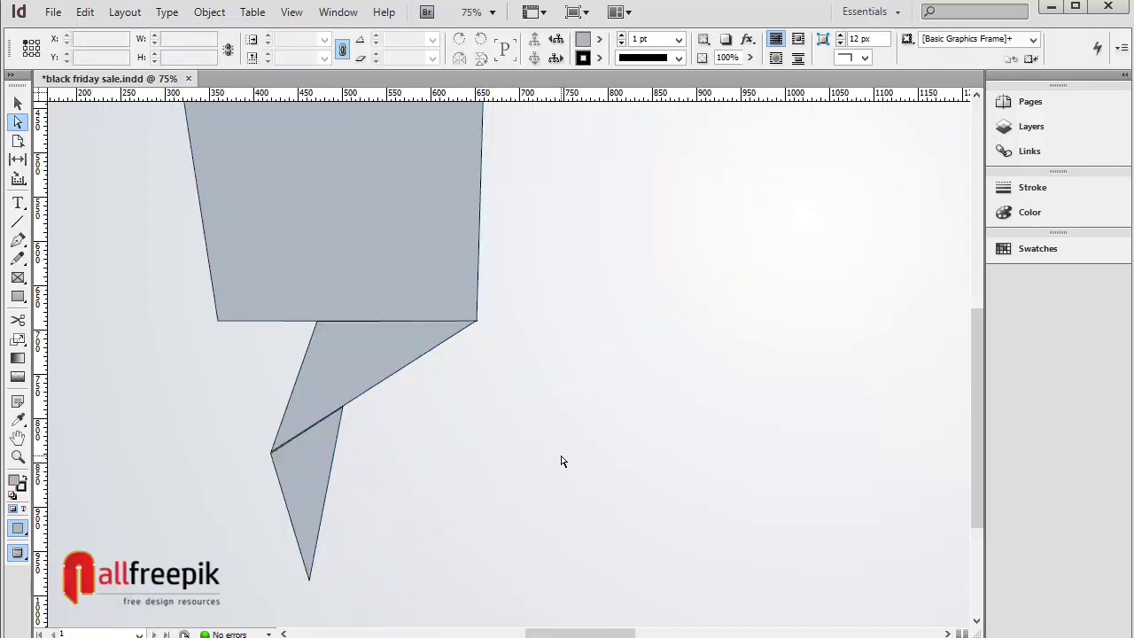
pyautogui.hotkey('ctrl', '-')
pyautogui.hotkey('ctrl', '-')
pyautogui.hotkey('ctrl', '-')
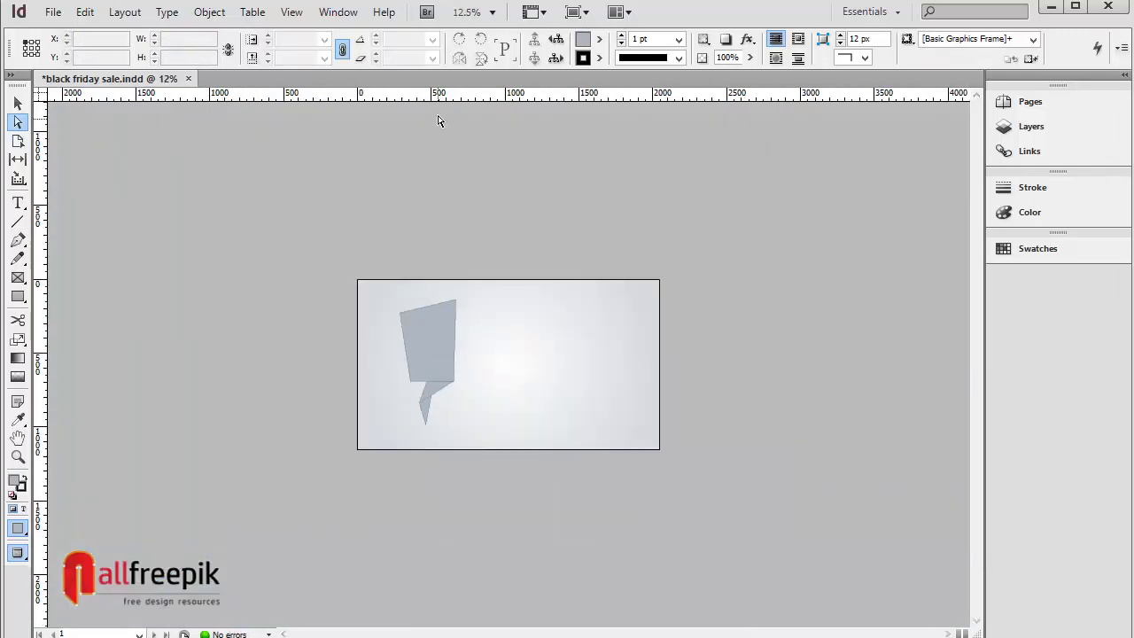
# Step: Select the tag and tail shapes together and enlarge them slightly from the top-right corner
pyautogui.scroll(3, 431, 354)
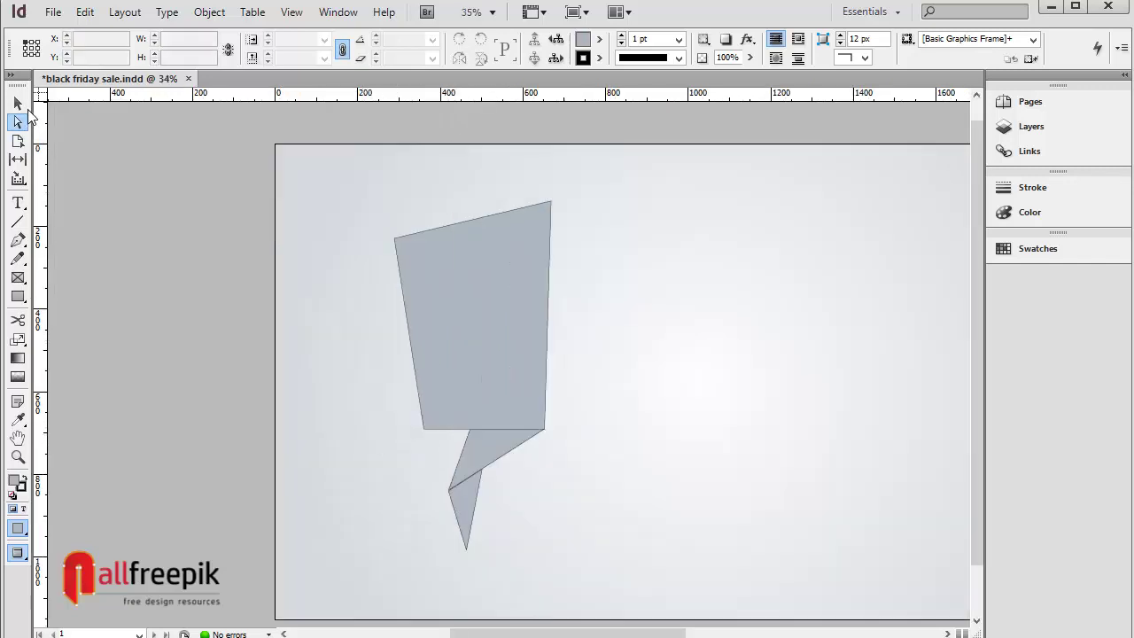
pyautogui.click(17, 102)
pyautogui.moveTo(641, 210); pyautogui.dragTo(380, 597)
pyautogui.moveTo(491, 357)
pyautogui.mouseDown()
pyautogui.moveTo(485, 366)
pyautogui.moveTo(505, 356)
pyautogui.mouseUp()
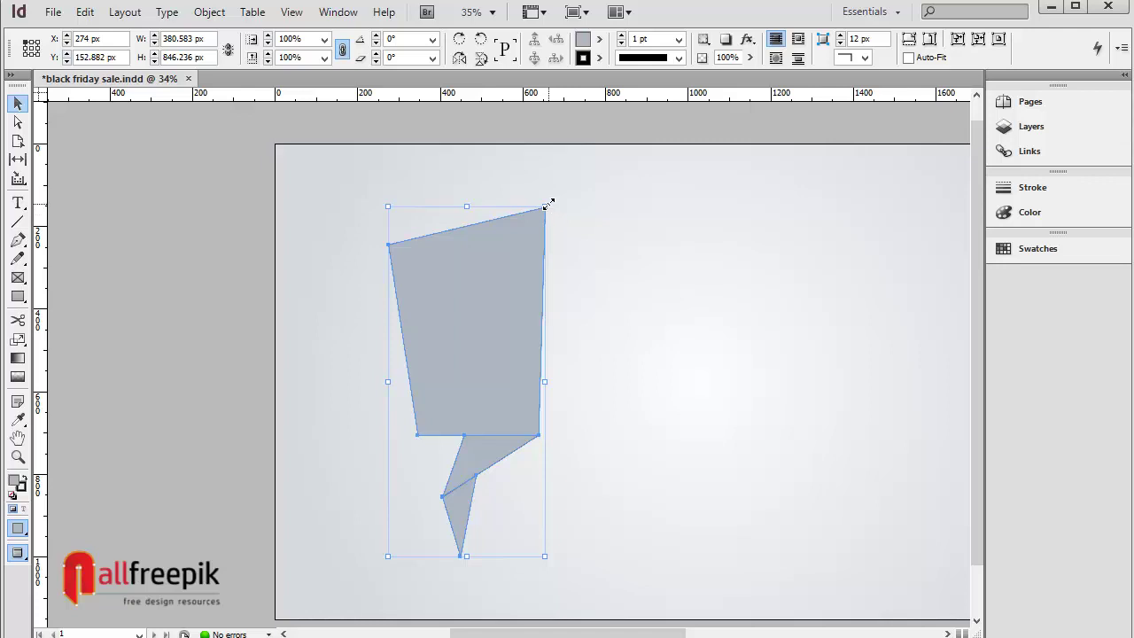
pyautogui.moveTo(549, 205); pyautogui.dragTo(556, 181)
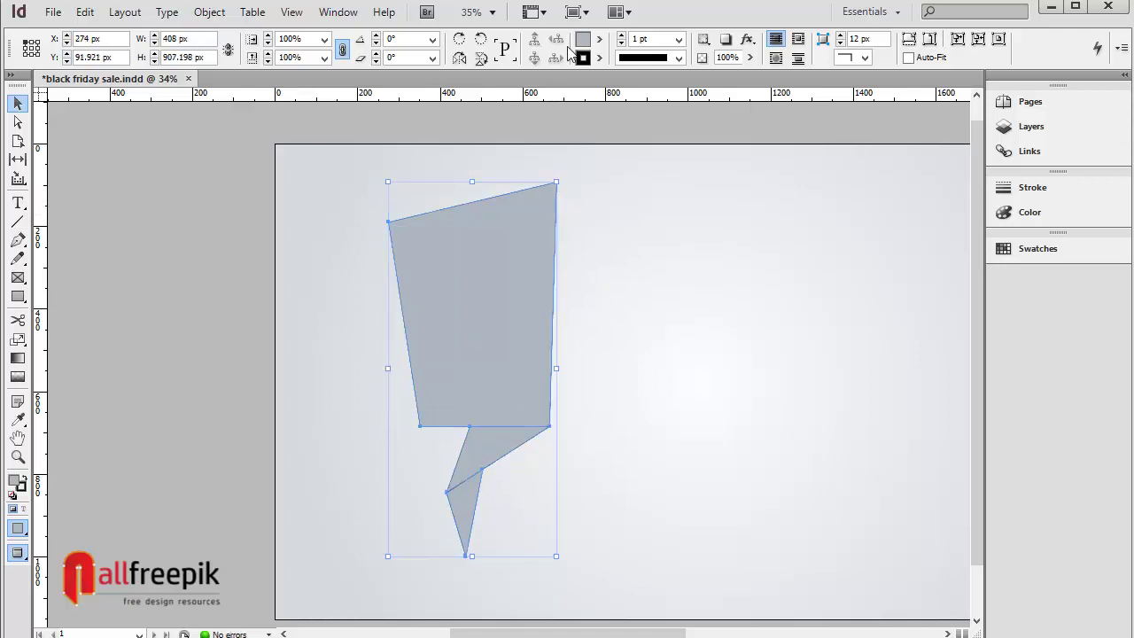
# Step: Set the tag and tail stroke to [None]
pyautogui.click(599, 57)
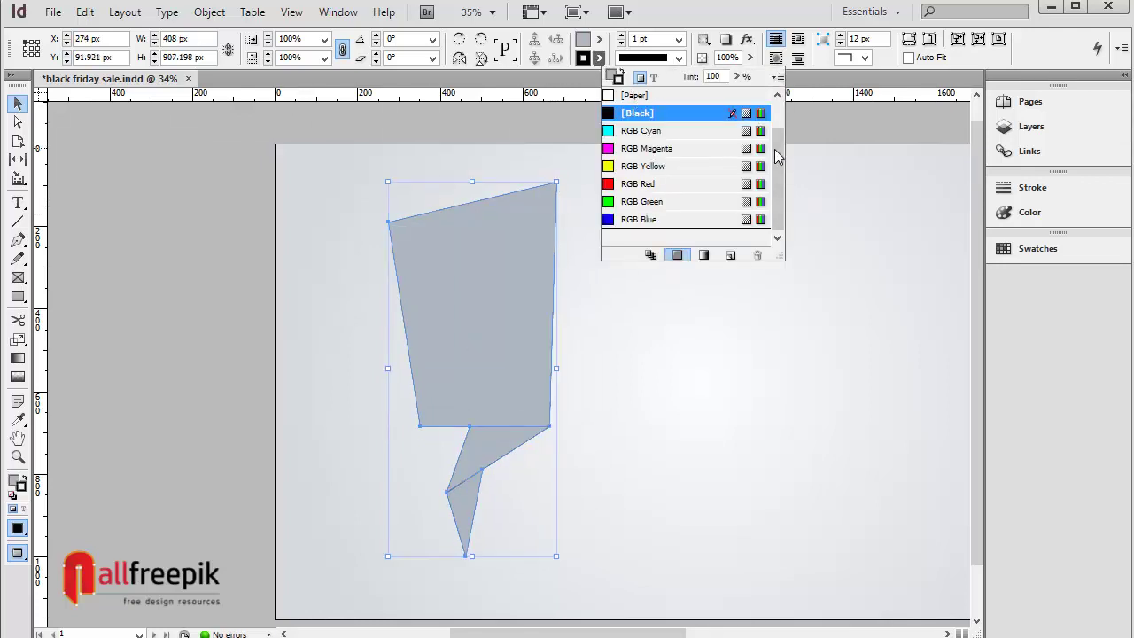
pyautogui.scroll(2, 634, 98)
pyautogui.click(640, 99)
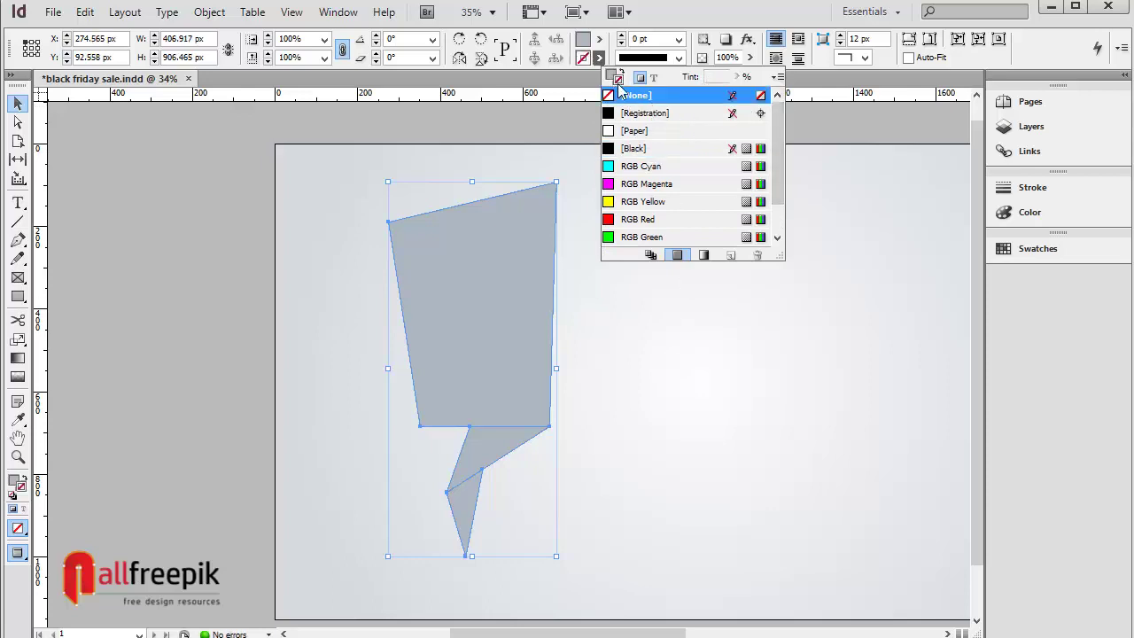
pyautogui.click(721, 297)
# Step: Draw a thin ribbon across the tag's upper part, made taller and extending past its right edge
pyautogui.press('a')
pyautogui.scroll(1, 739, 342)
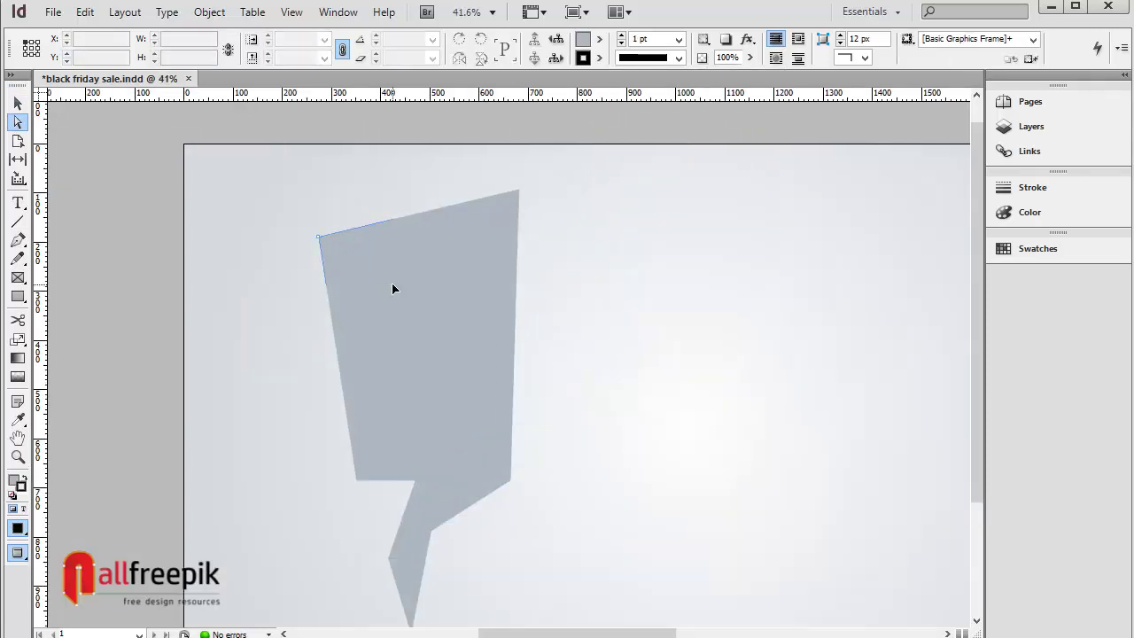
pyautogui.press('d')
pyautogui.click(19, 298)
pyautogui.moveTo(409, 264); pyautogui.dragTo(529, 283)
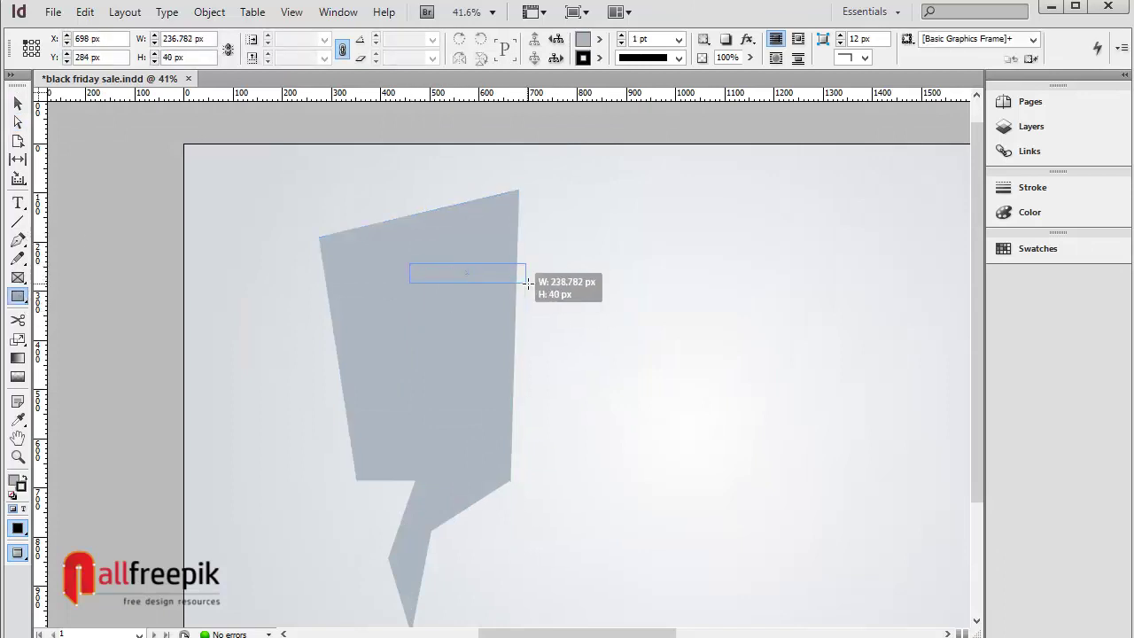
pyautogui.click(25, 126)
pyautogui.click(18, 104)
pyautogui.moveTo(288, 156)
pyautogui.mouseDown()
pyautogui.moveTo(568, 354)
pyautogui.moveTo(529, 371)
pyautogui.mouseUp()
pyautogui.moveTo(578, 403)
pyautogui.mouseDown()
pyautogui.moveTo(567, 372)
pyautogui.moveTo(551, 369)
pyautogui.mouseUp()
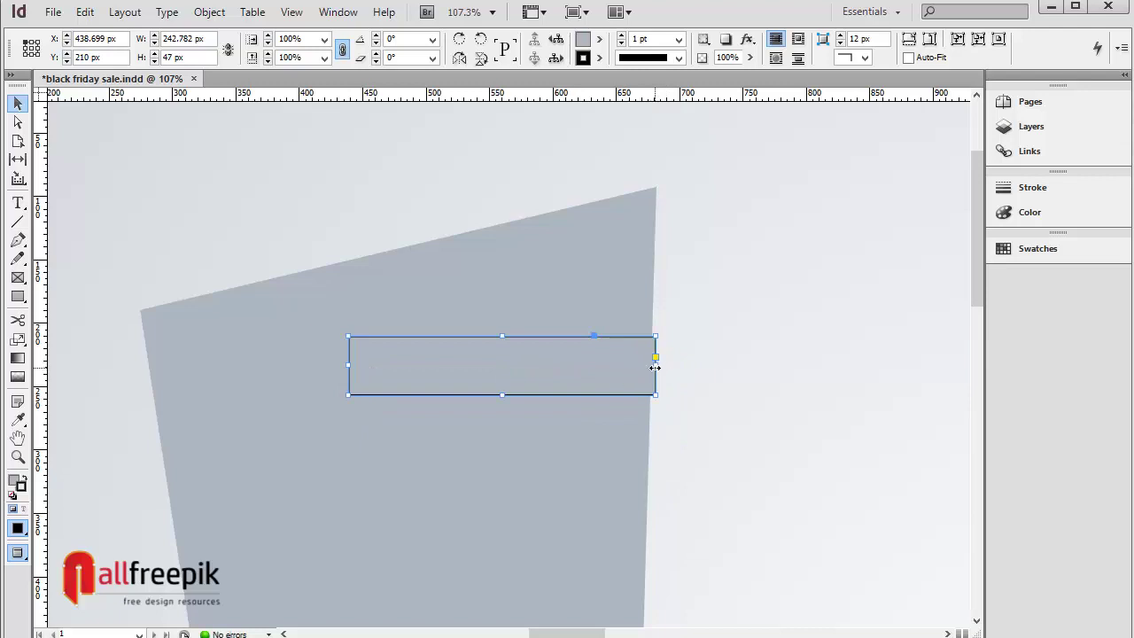
pyautogui.moveTo(656, 367); pyautogui.dragTo(694, 367)
pyautogui.click(706, 319)
# Step: Draw a small square above the ribbon's right end
pyautogui.click(19, 296)
pyautogui.moveTo(652, 309); pyautogui.dragTo(695, 336)
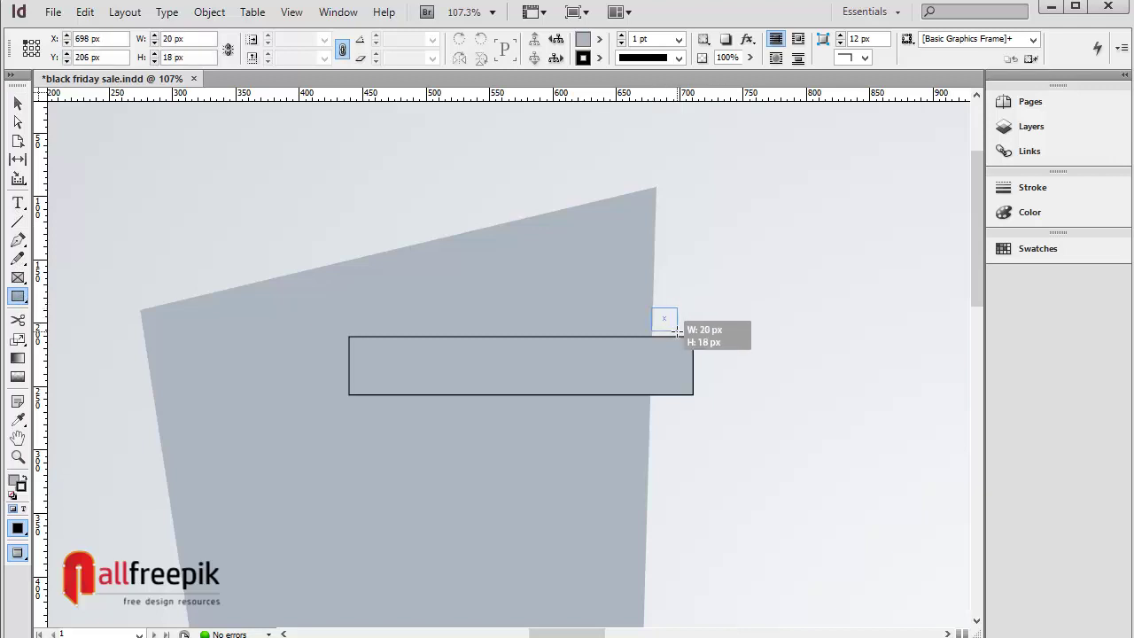
pyautogui.press('a')
pyautogui.scroll(5, 714, 326)
# Step: Drag the small square's top-right corner down to form a triangular fold
pyautogui.click(751, 327)
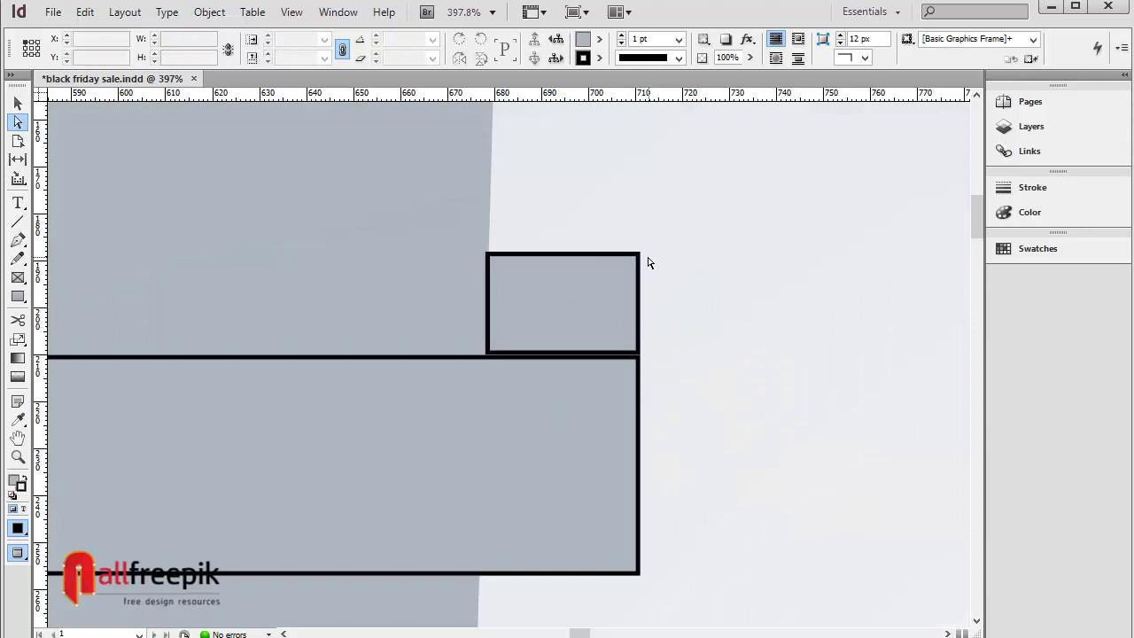
pyautogui.moveTo(639, 254); pyautogui.dragTo(566, 309)
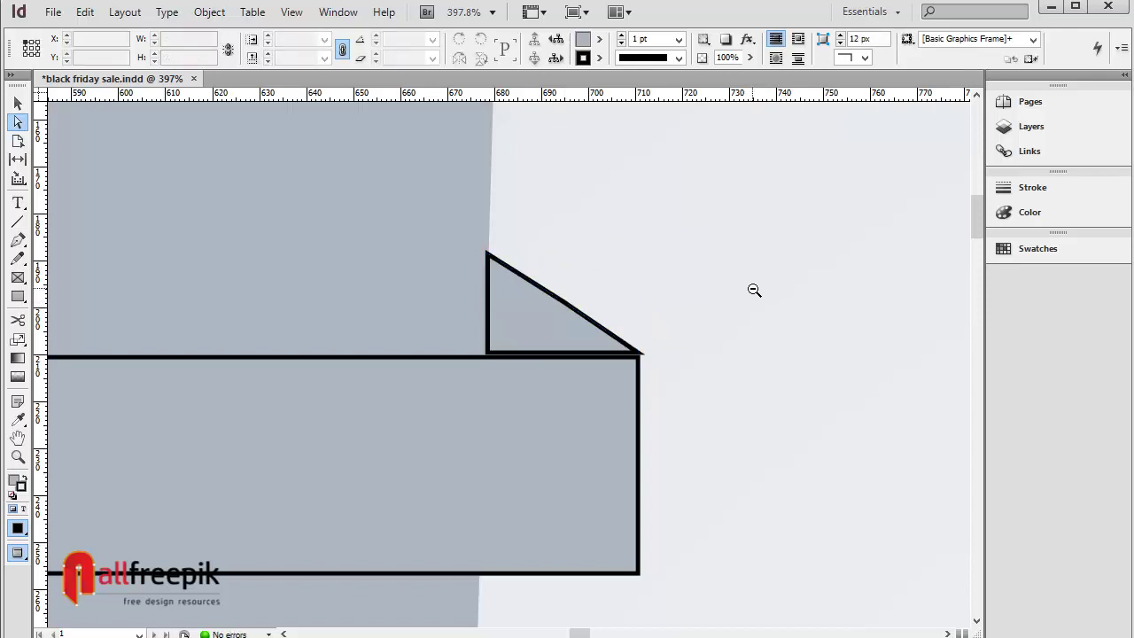
pyautogui.keyDown('ctrl'); pyautogui.keyDown('alt'); pyautogui.click(754, 290); pyautogui.keyUp('alt'); pyautogui.keyUp('ctrl')
pyautogui.keyDown('ctrl'); pyautogui.keyDown('alt'); pyautogui.click(752, 292); pyautogui.keyUp('alt'); pyautogui.keyUp('ctrl')
pyautogui.moveTo(213, 475); pyautogui.dragTo(641, 337)
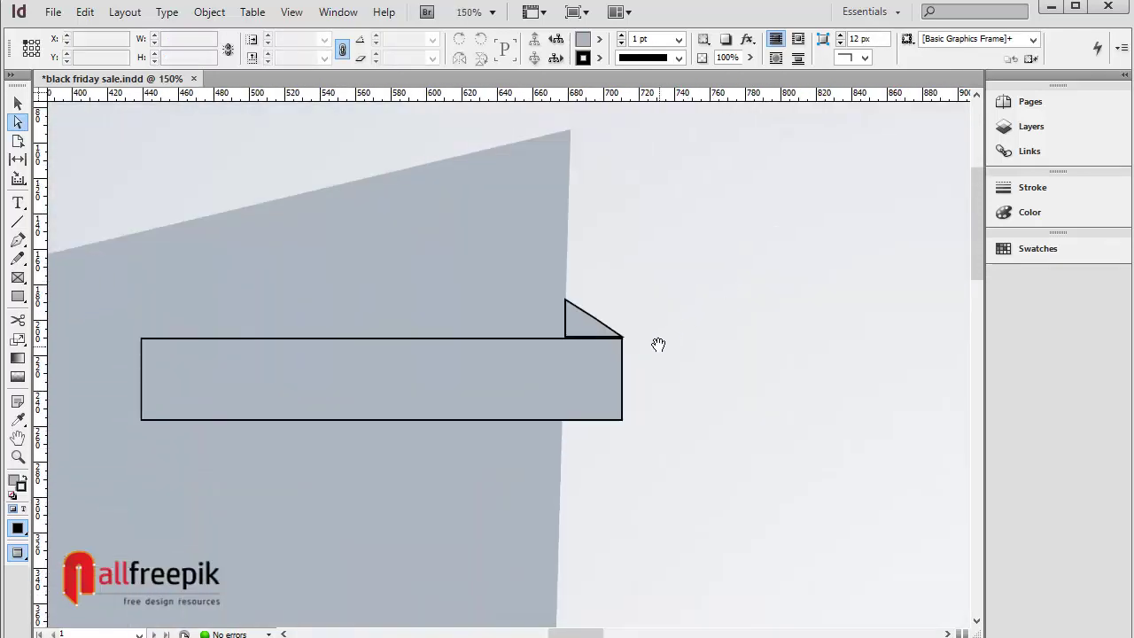
# Step: Set the ribbon's stroke to [None]
pyautogui.click(594, 392)
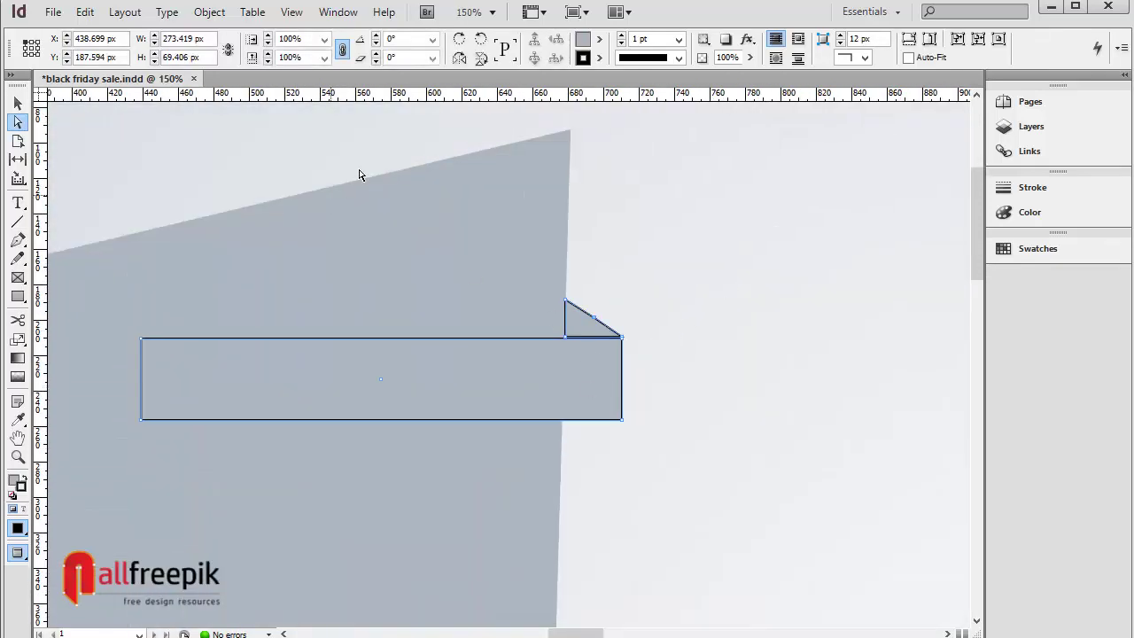
pyautogui.click(603, 60)
pyautogui.click(660, 95)
pyautogui.click(765, 475)
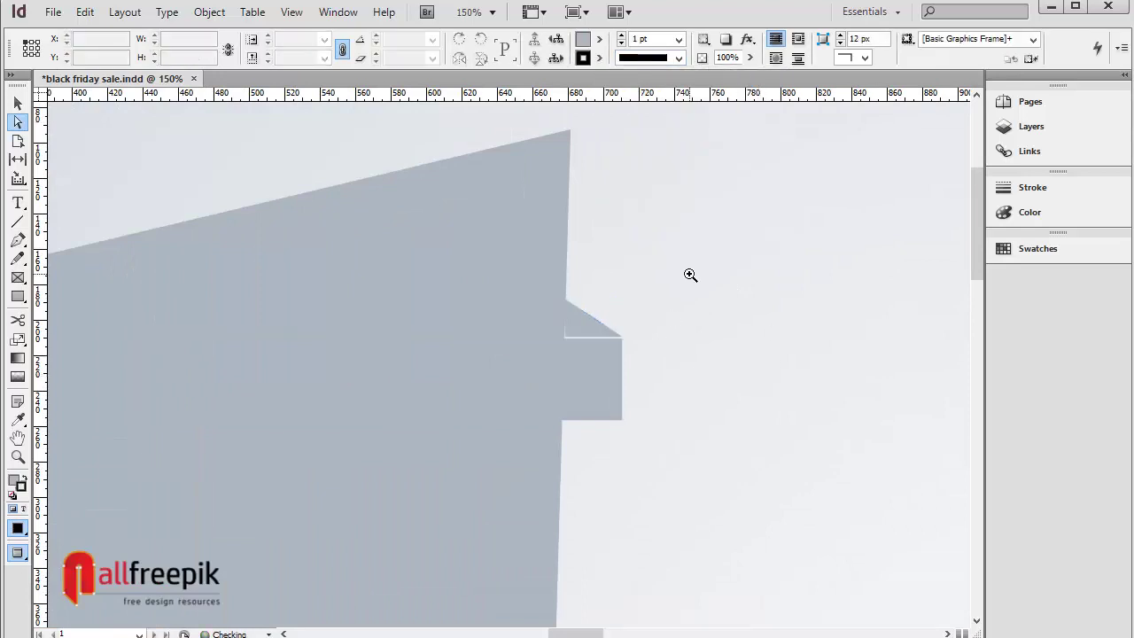
# Step: Nudge the triangular fold down to close the gap with the ribbon
pyautogui.moveTo(645, 304)
pyautogui.mouseDown()
pyautogui.moveTo(548, 371)
pyautogui.moveTo(559, 353)
pyautogui.mouseUp()
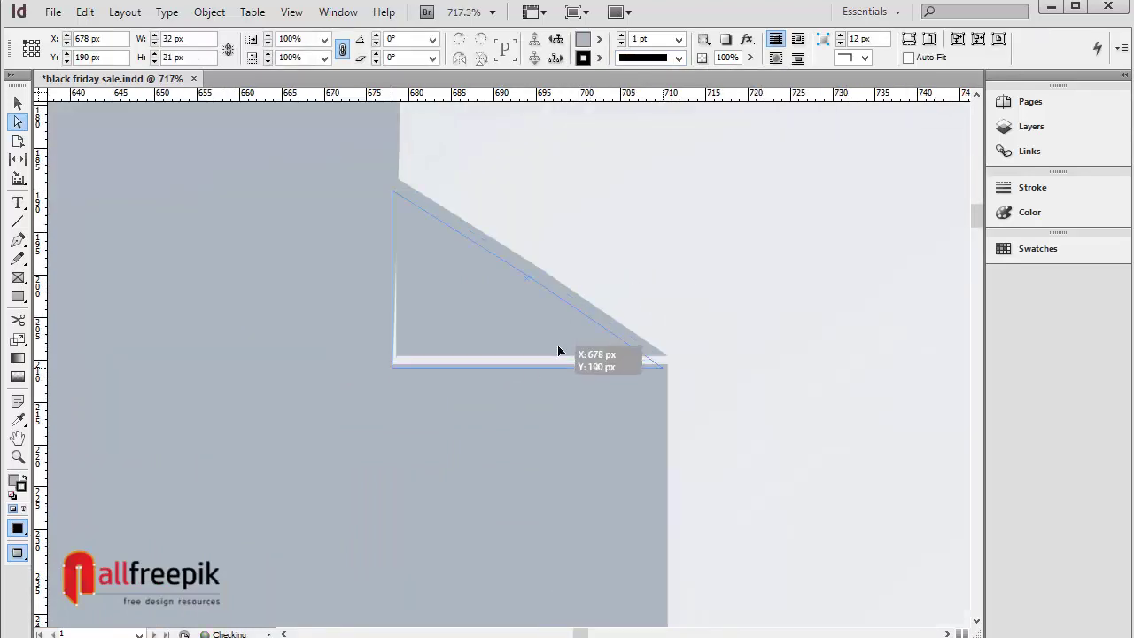
pyautogui.click(768, 376)
pyautogui.click(532, 345)
pyautogui.click(831, 508)
pyautogui.hotkey('ctrl', '-')
pyautogui.hotkey('ctrl', '-')
pyautogui.hotkey('ctrl', '-')
pyautogui.hotkey('ctrl', '-')
pyautogui.hotkey('ctrl', '-')
pyautogui.hotkey('ctrl', '-')
pyautogui.hotkey('ctrl', '-')
pyautogui.hotkey('ctrl', '-')
pyautogui.hotkey('ctrl', '-')
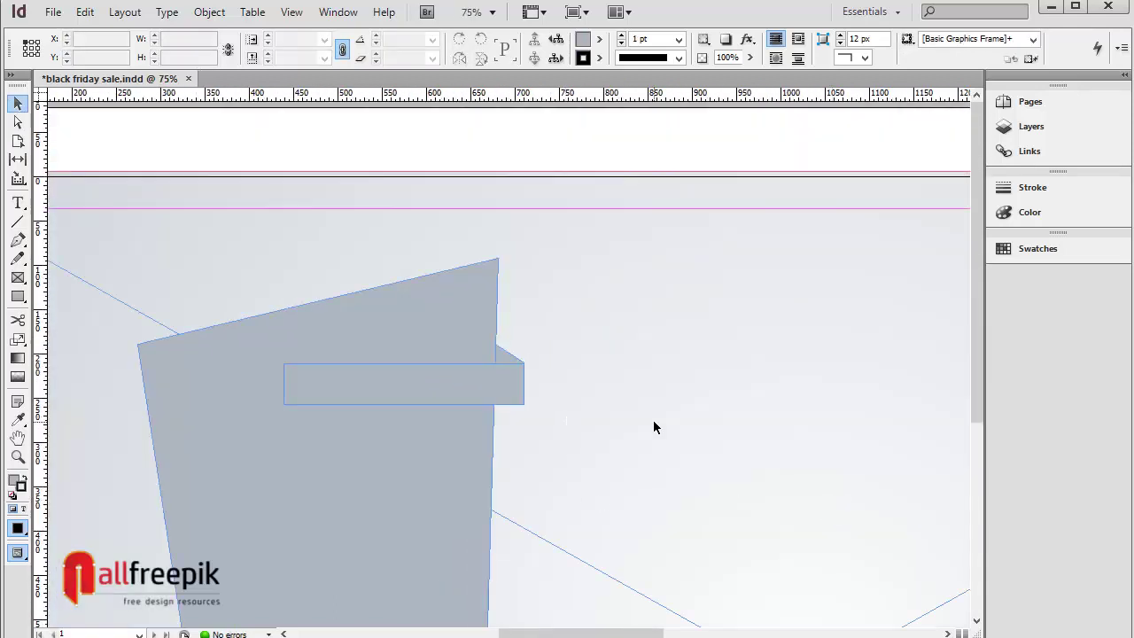
# Step: Show only gradient swatches in the tag's Fill dropdown and open its swatch options menu
pyautogui.hotkey('ctrl', '-')
pyautogui.hotkey('ctrl', '-')
pyautogui.hotkey('ctrl', '0')
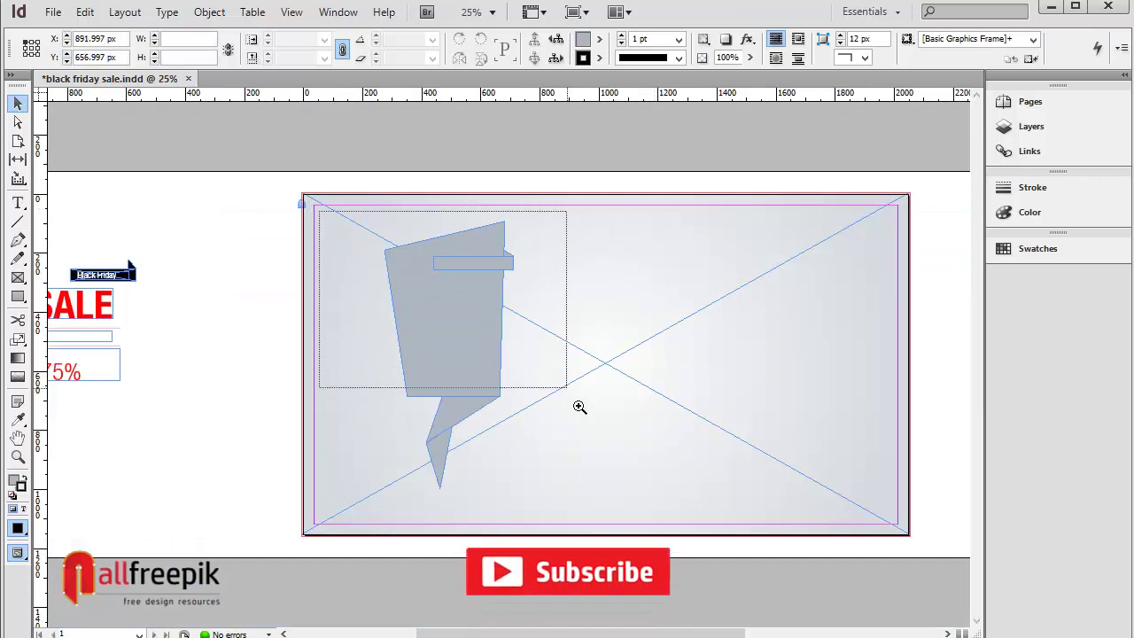
pyautogui.hotkey('ctrl', '=')
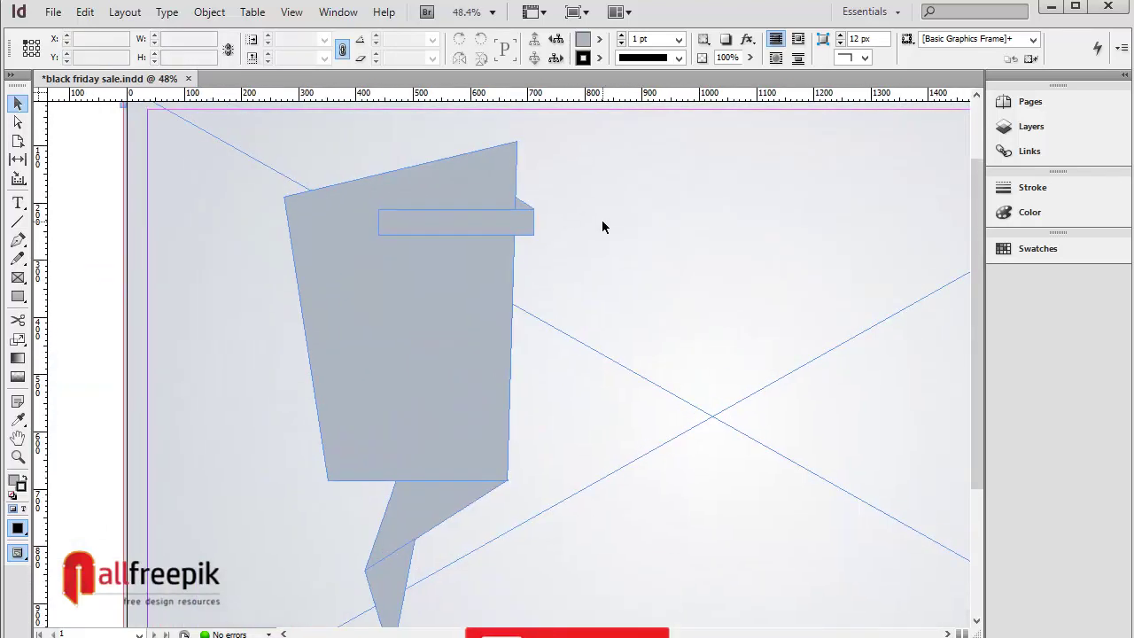
pyautogui.click(599, 41)
pyautogui.click(703, 237)
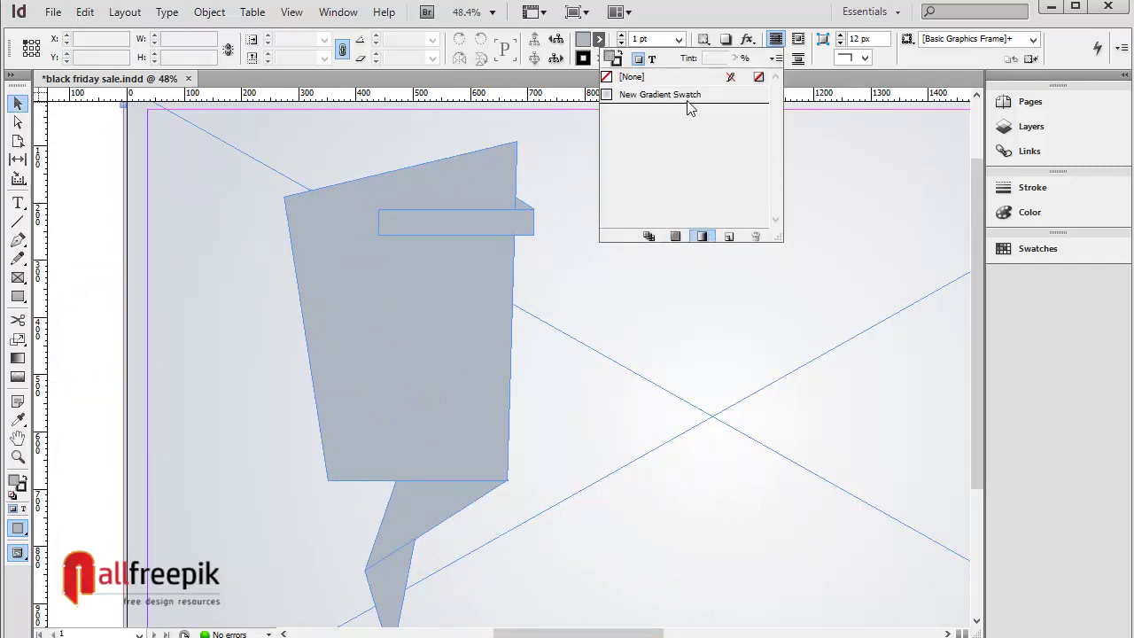
pyautogui.click(776, 59)
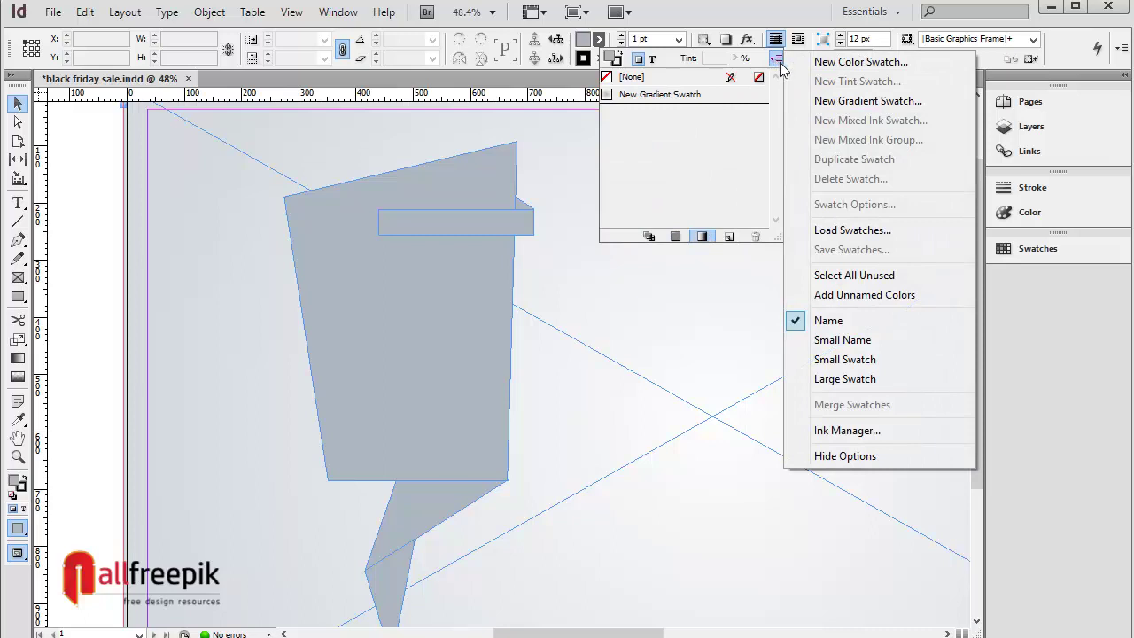
# Step: Make the new gradient linear with a bright red RGB 255/58/39 start stop
pyautogui.click(882, 103)
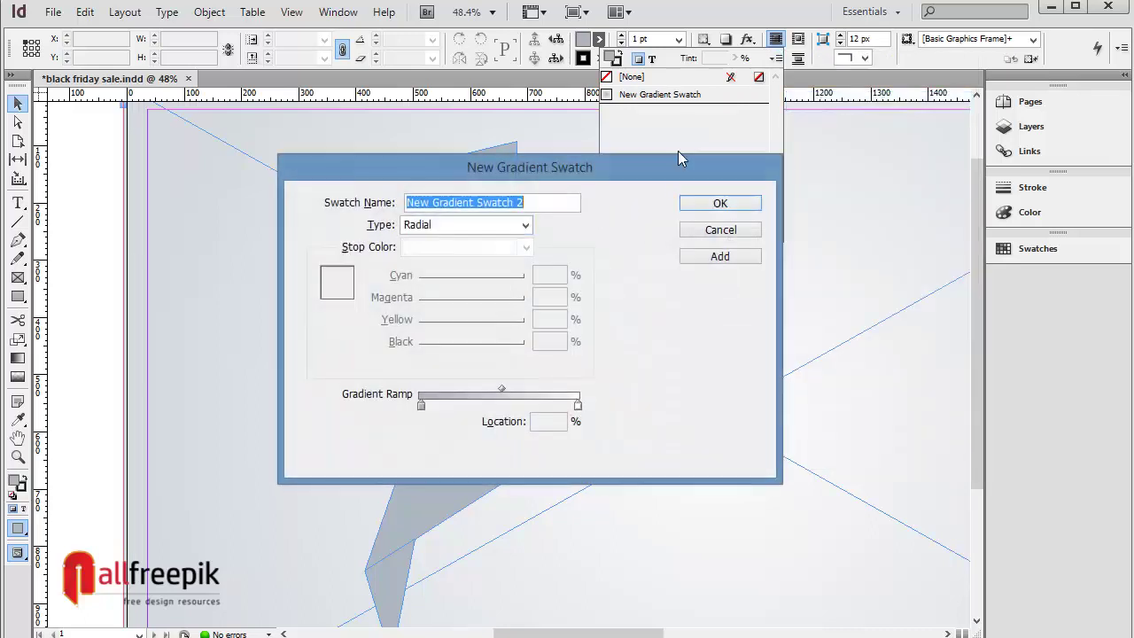
pyautogui.click(521, 225)
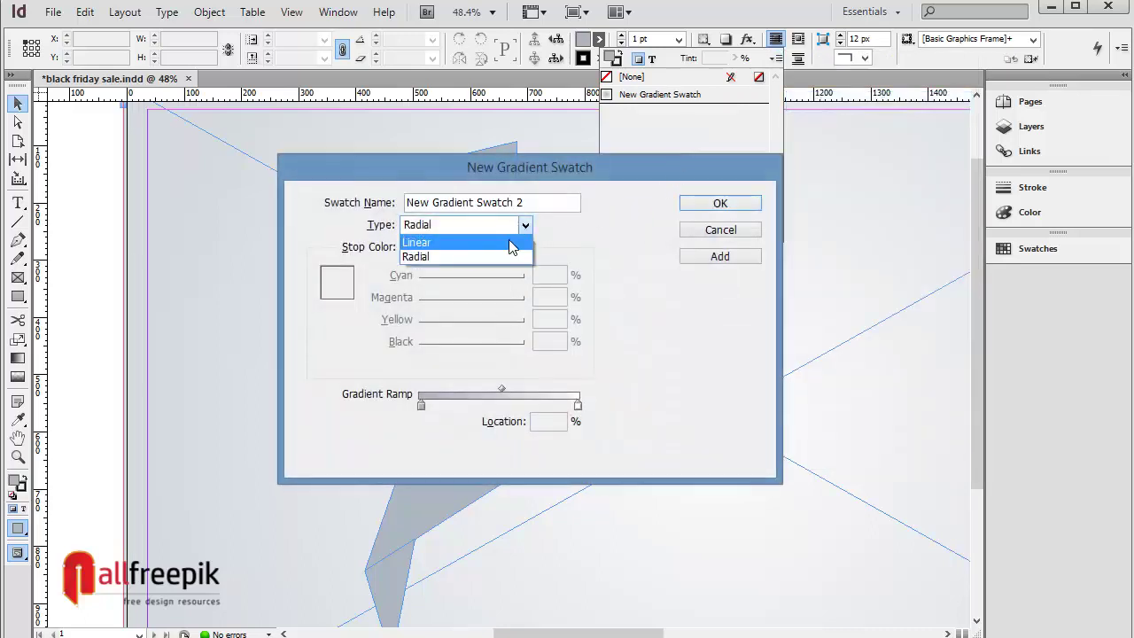
pyautogui.click(512, 236)
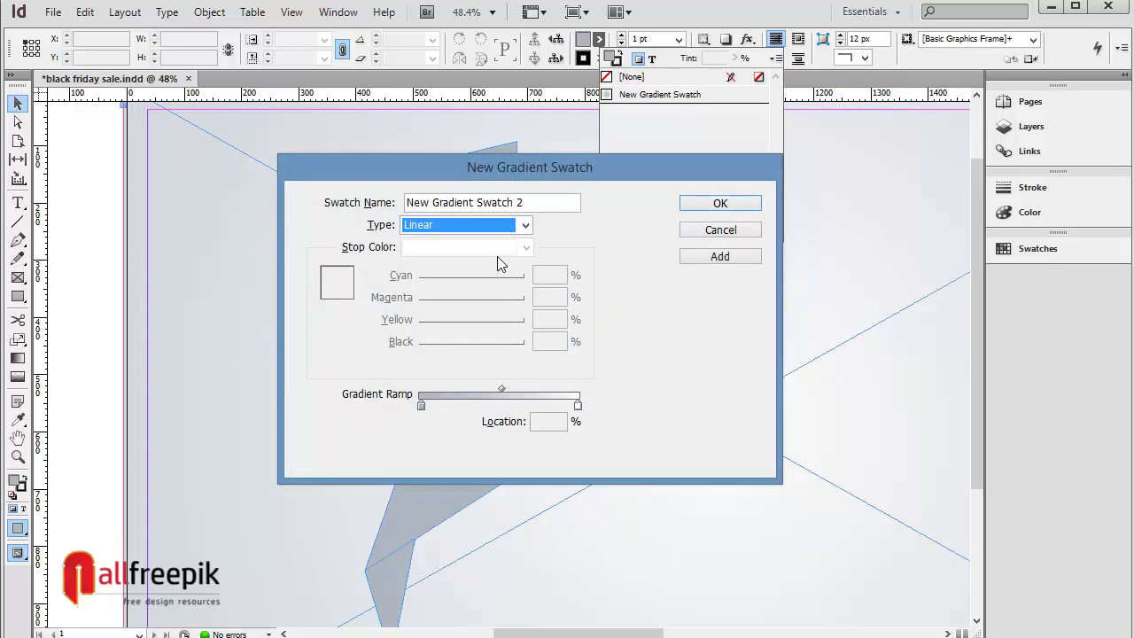
pyautogui.click(422, 406)
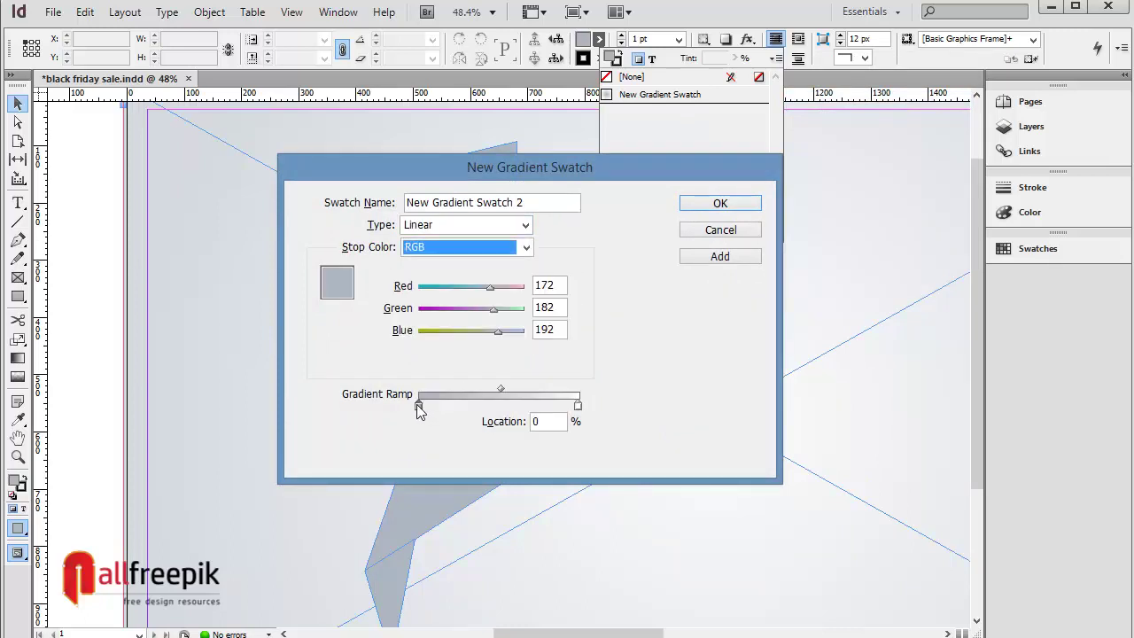
pyautogui.click(455, 248)
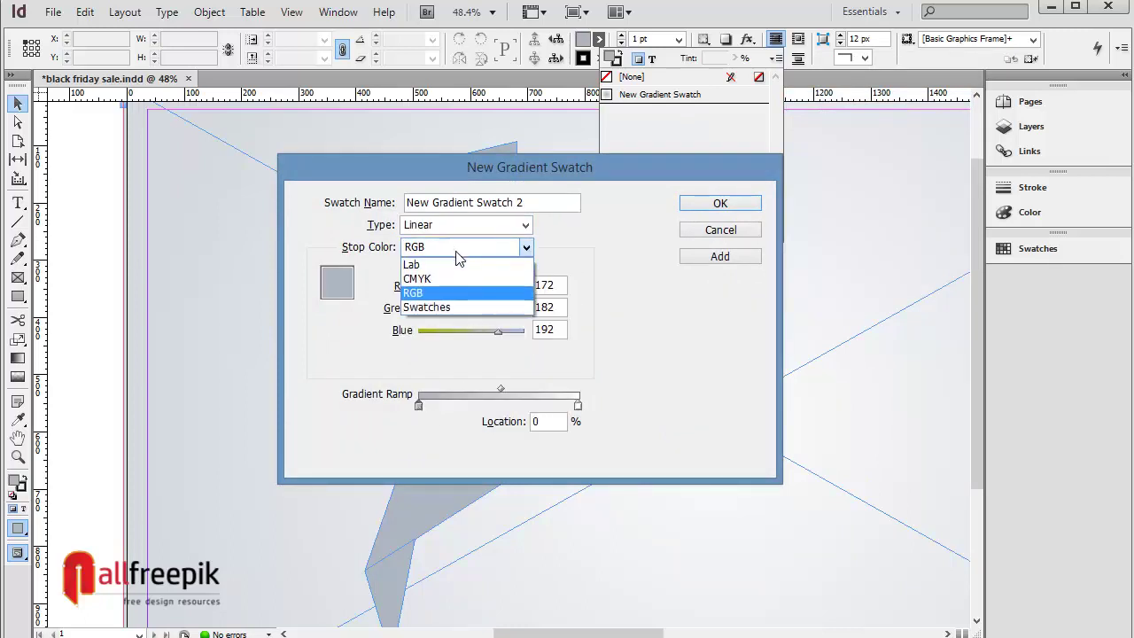
pyautogui.click(446, 292)
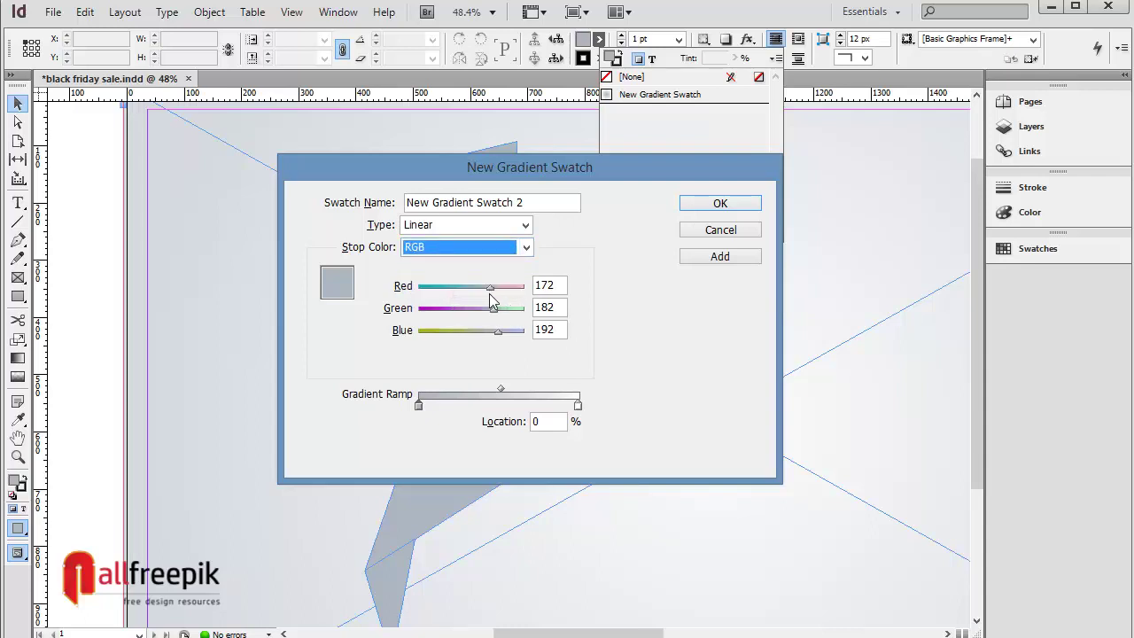
pyautogui.moveTo(492, 293)
pyautogui.mouseDown()
pyautogui.moveTo(525, 288)
pyautogui.moveTo(443, 310)
pyautogui.mouseUp()
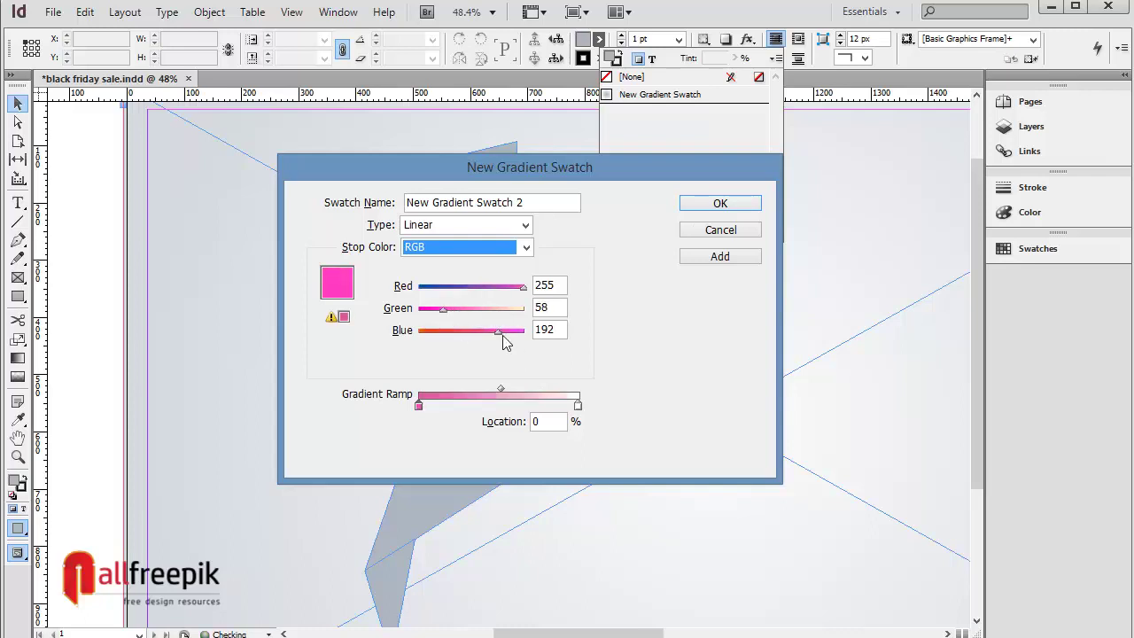
pyautogui.moveTo(501, 333); pyautogui.dragTo(435, 332)
# Step: Set the gradient's end stop to a darker brick red
pyautogui.click(577, 406)
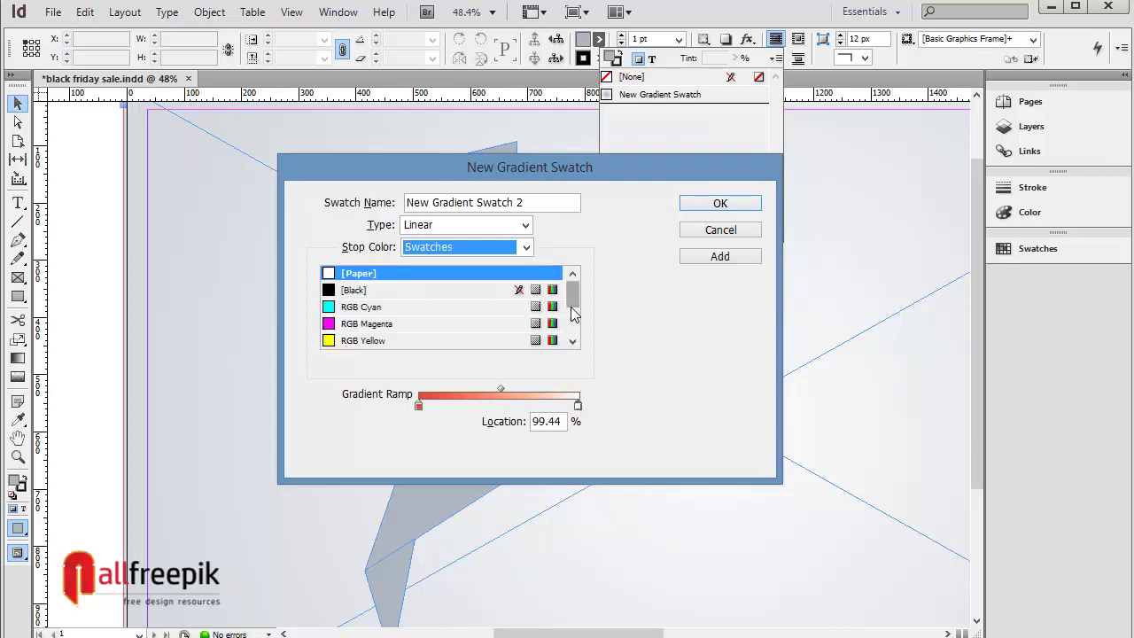
pyautogui.click(510, 248)
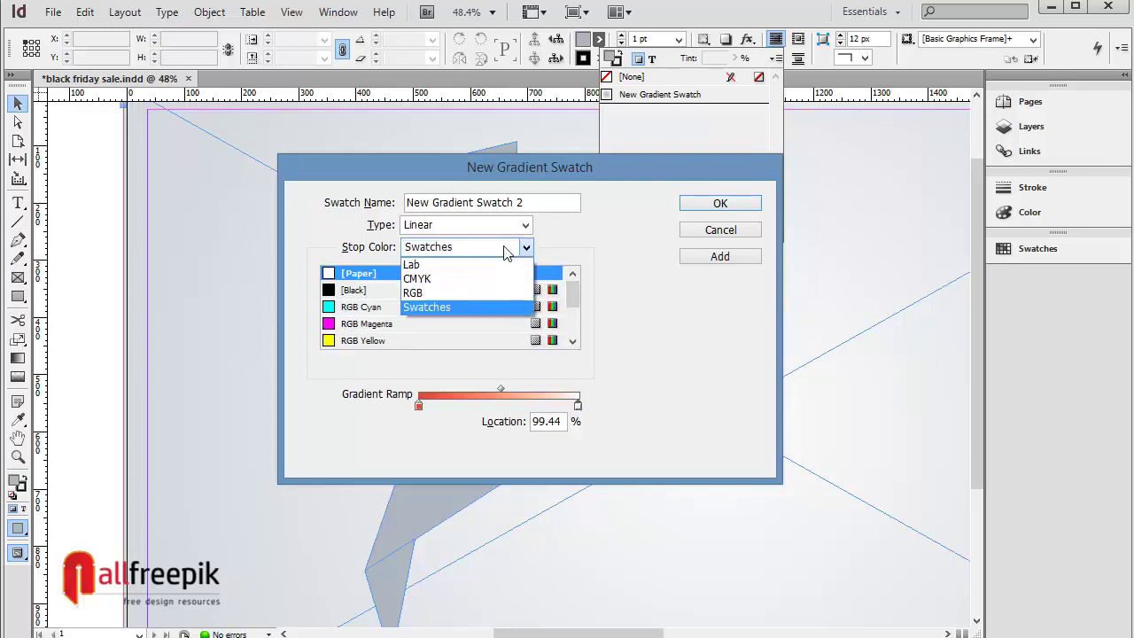
pyautogui.click(496, 292)
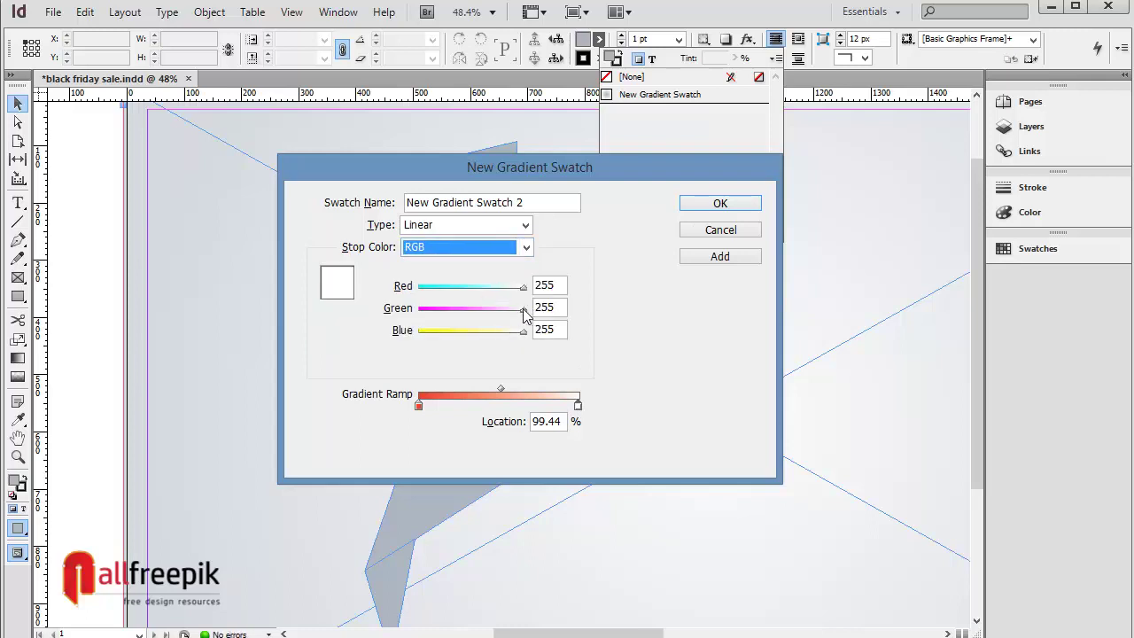
pyautogui.moveTo(522, 309); pyautogui.dragTo(461, 310)
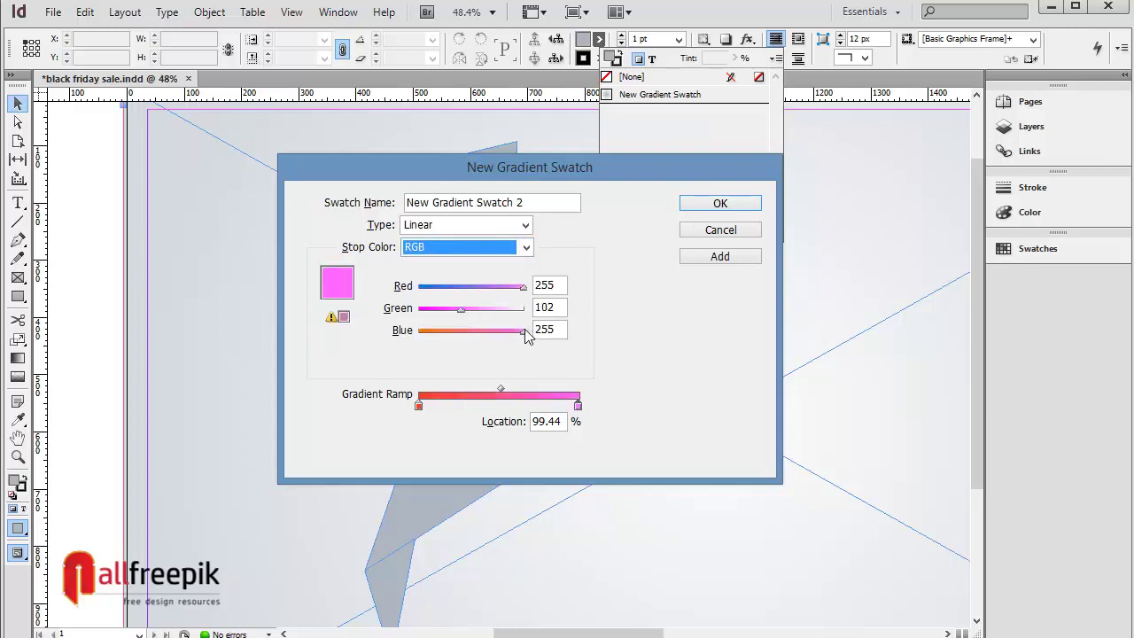
pyautogui.moveTo(523, 331); pyautogui.dragTo(483, 331)
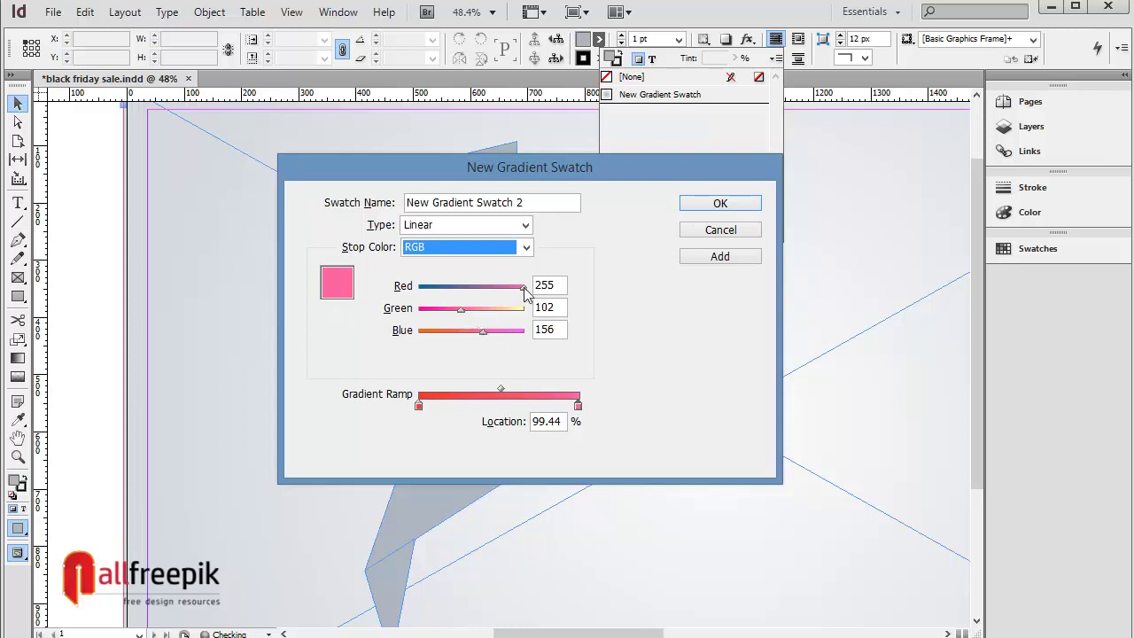
pyautogui.moveTo(521, 288)
pyautogui.mouseDown()
pyautogui.moveTo(473, 288)
pyautogui.moveTo(451, 333)
pyautogui.moveTo(434, 333)
pyautogui.mouseUp()
pyautogui.moveTo(473, 288)
pyautogui.mouseDown()
pyautogui.moveTo(510, 292)
pyautogui.moveTo(493, 292)
pyautogui.mouseUp()
pyautogui.click(558, 287)
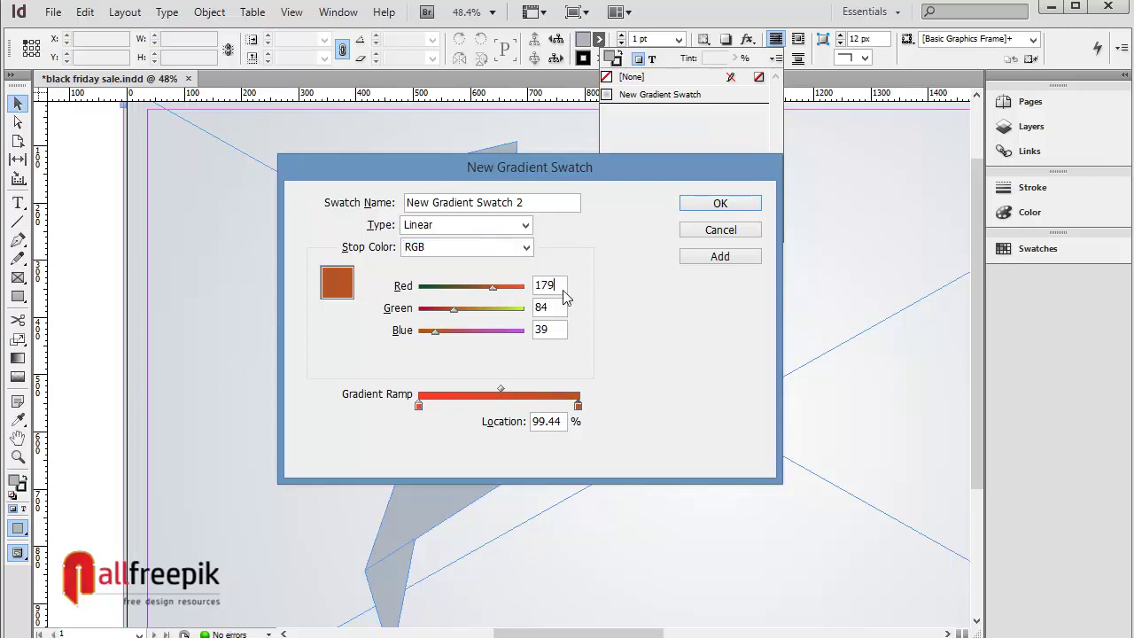
pyautogui.click(419, 405)
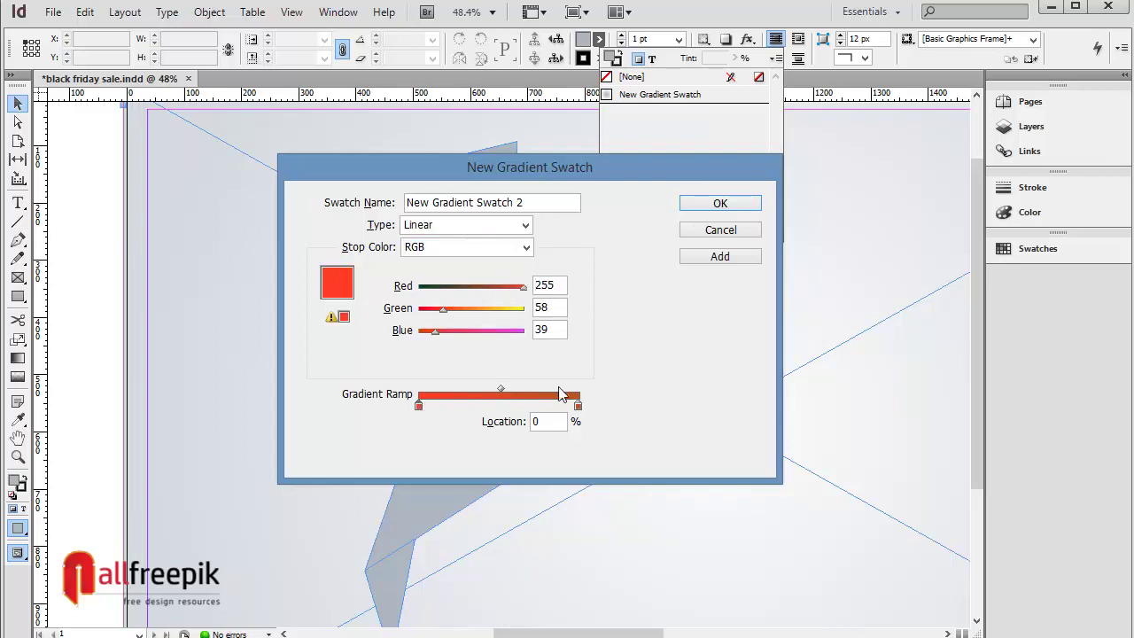
pyautogui.click(581, 406)
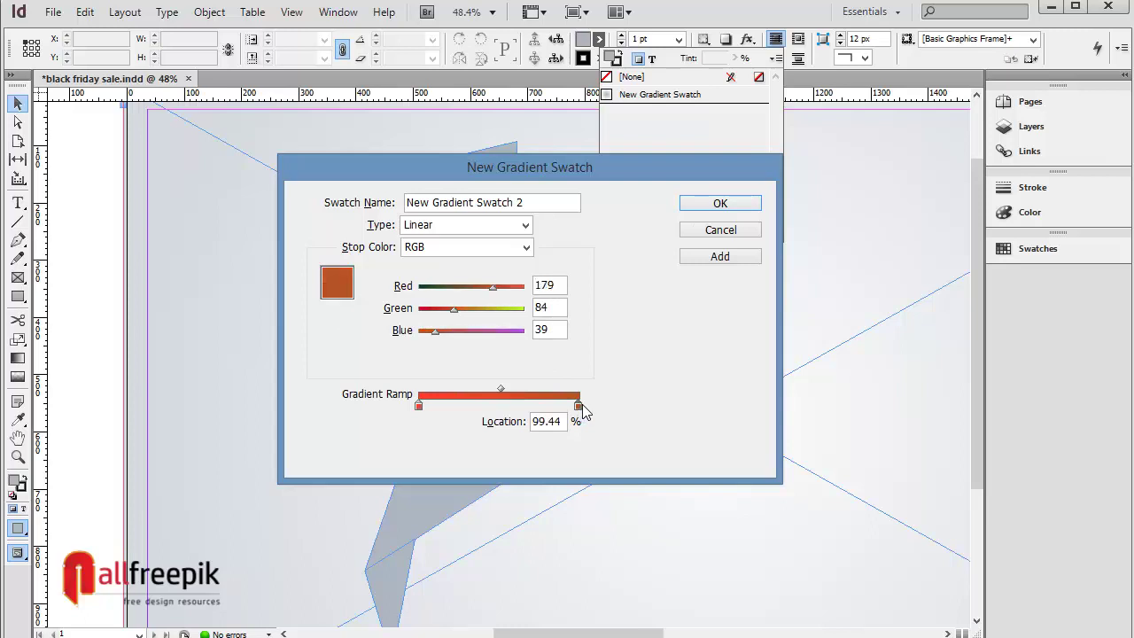
# Step: Name the swatch 'Red gradient' and save it
pyautogui.click(417, 408)
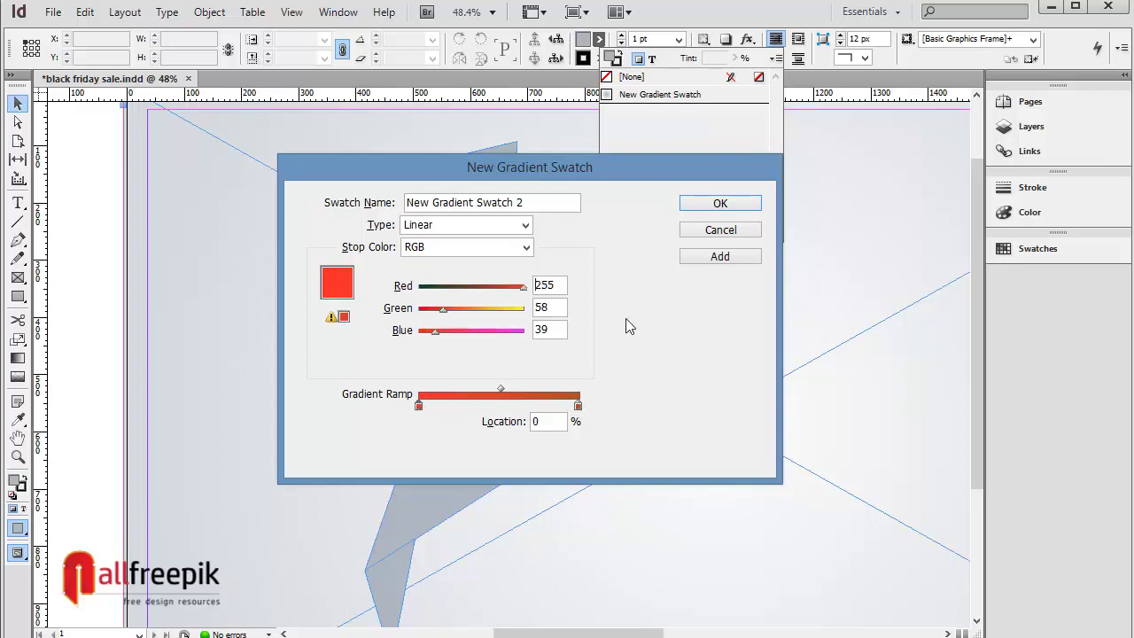
pyautogui.click(549, 202)
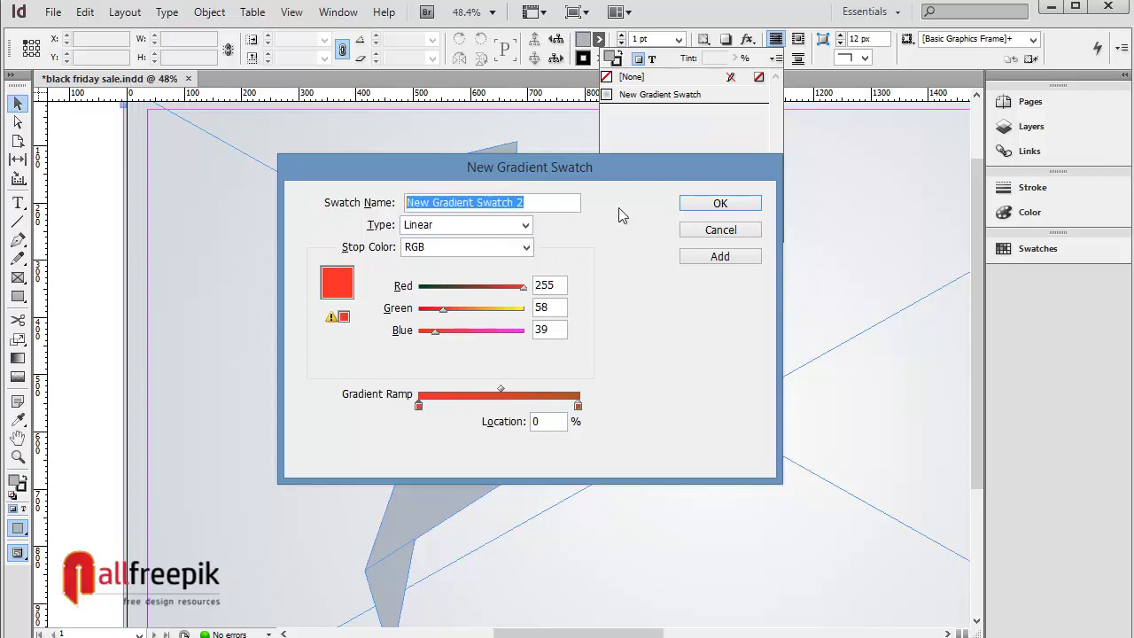
pyautogui.write('Red gradient')
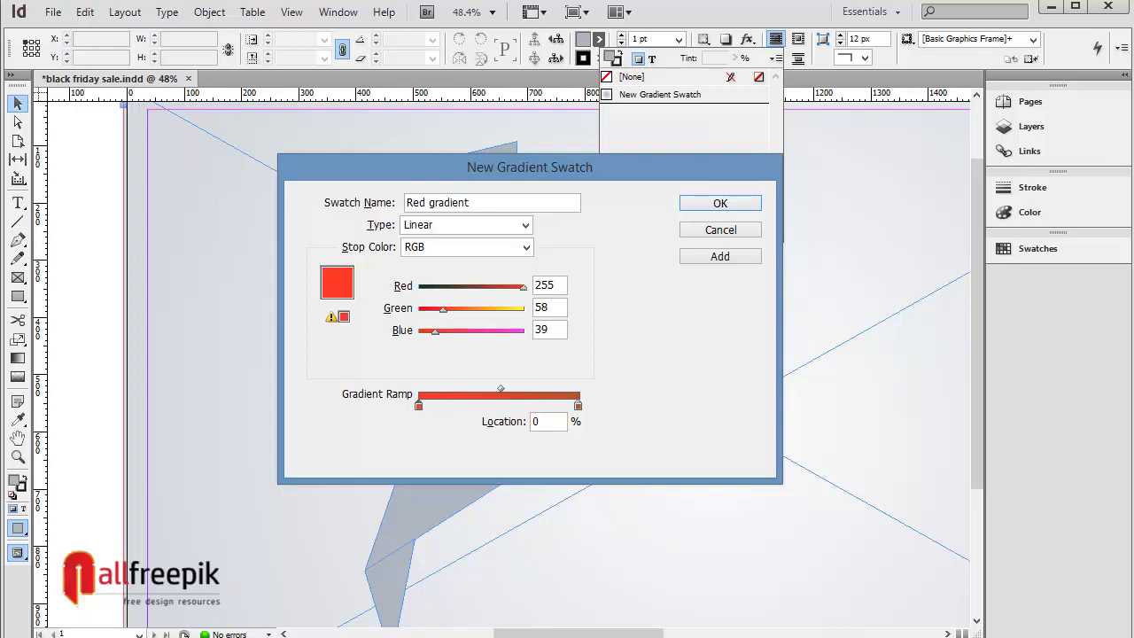
pyautogui.click(724, 204)
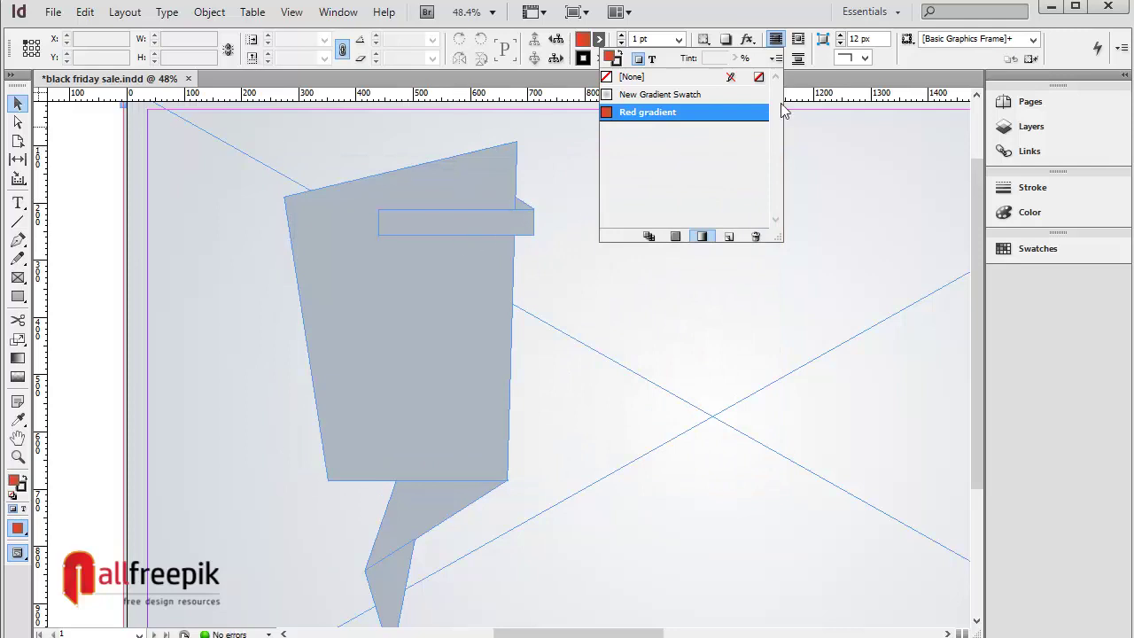
# Step: Create another gradient swatch named 'Gray gradient'
pyautogui.click(778, 59)
pyautogui.click(840, 105)
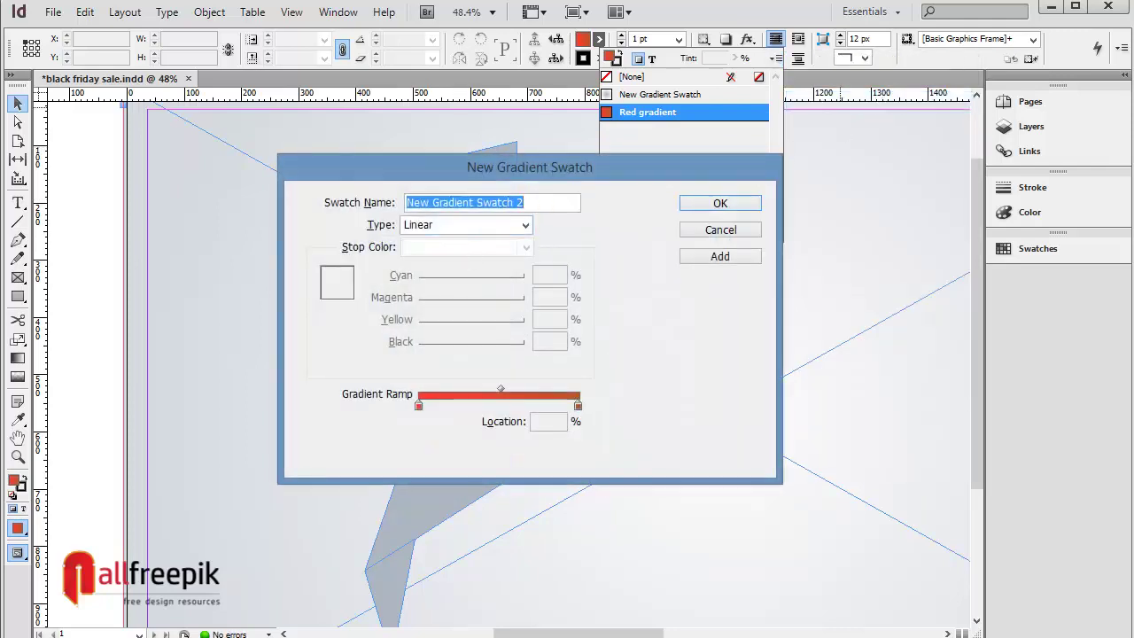
pyautogui.write('Gray gradient')
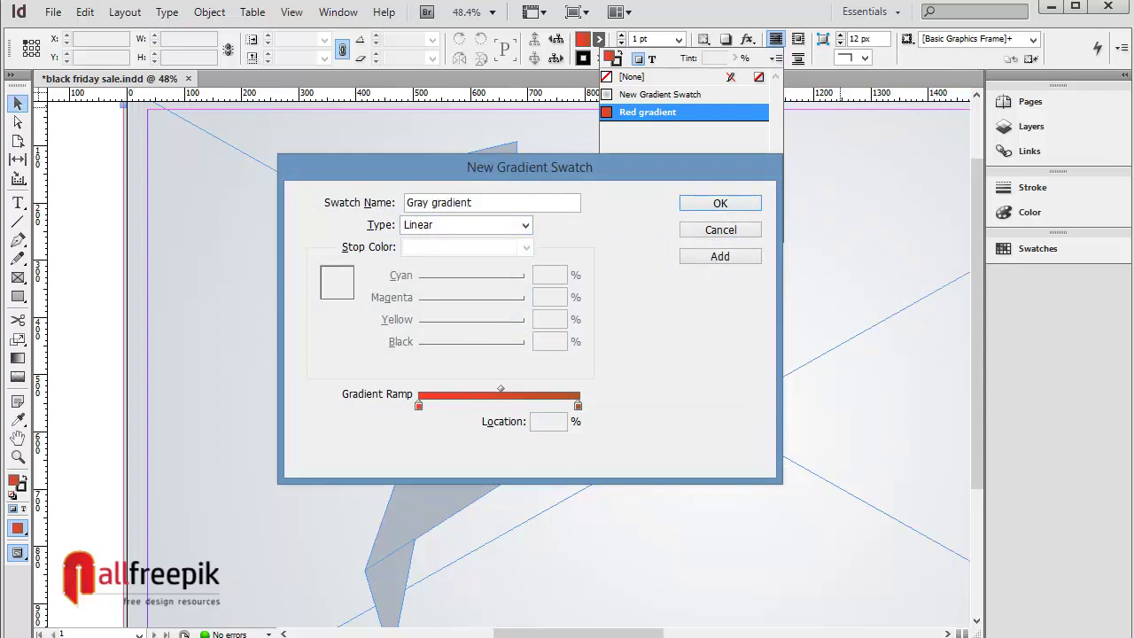
pyautogui.press('Tab')
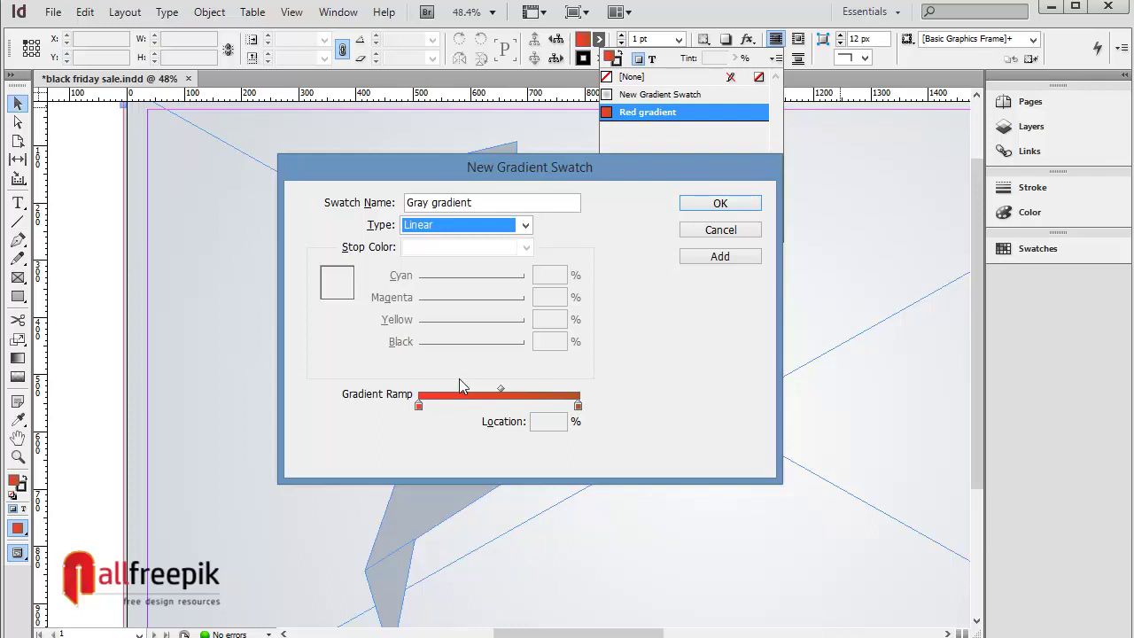
# Step: Set the gradient's start stop to near-white
pyautogui.click(419, 407)
pyautogui.moveTo(481, 288); pyautogui.dragTo(573, 299)
pyautogui.moveTo(420, 309); pyautogui.dragTo(577, 316)
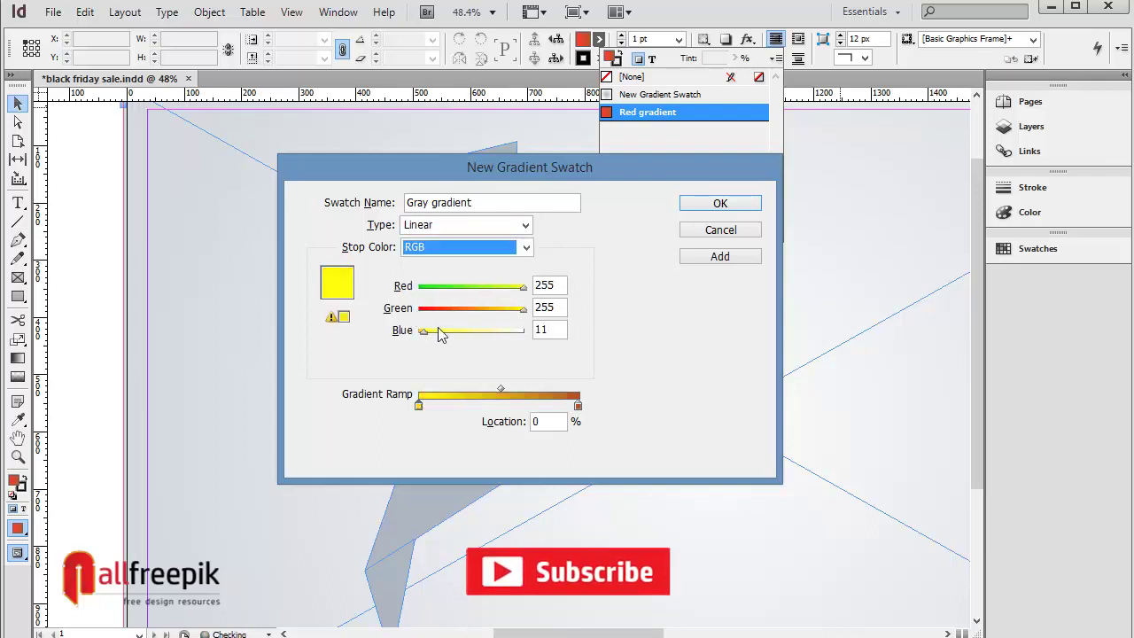
pyautogui.moveTo(428, 333)
pyautogui.mouseDown()
pyautogui.moveTo(532, 341)
pyautogui.moveTo(506, 337)
pyautogui.moveTo(517, 288)
pyautogui.mouseUp()
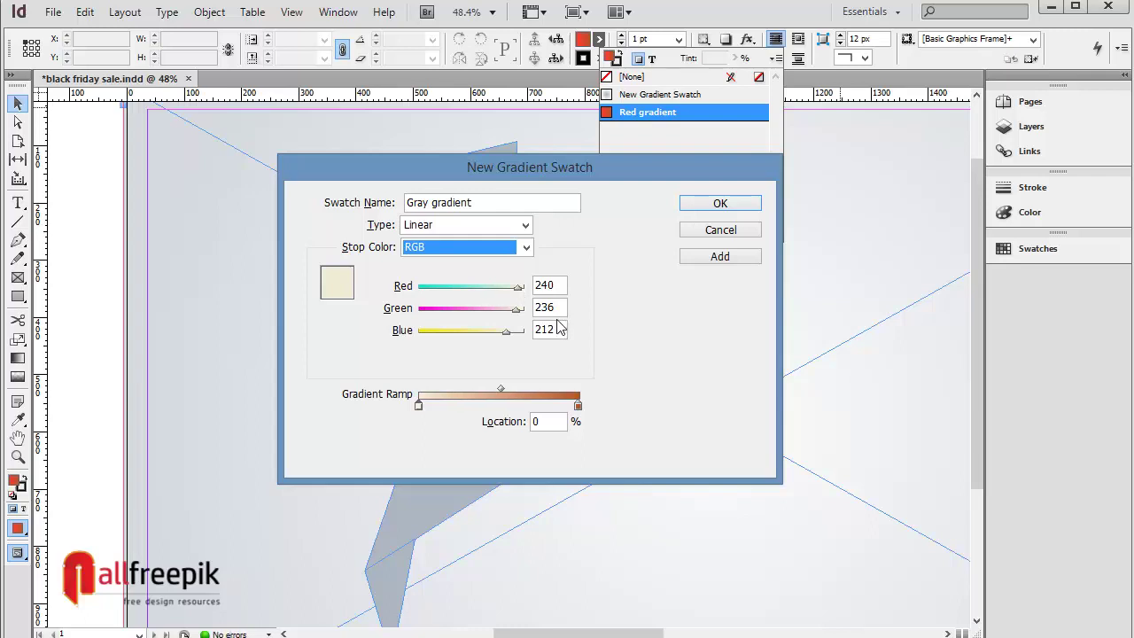
pyautogui.moveTo(509, 337)
pyautogui.mouseDown()
pyautogui.moveTo(538, 342)
pyautogui.moveTo(528, 310)
pyautogui.moveTo(537, 288)
pyautogui.mouseUp()
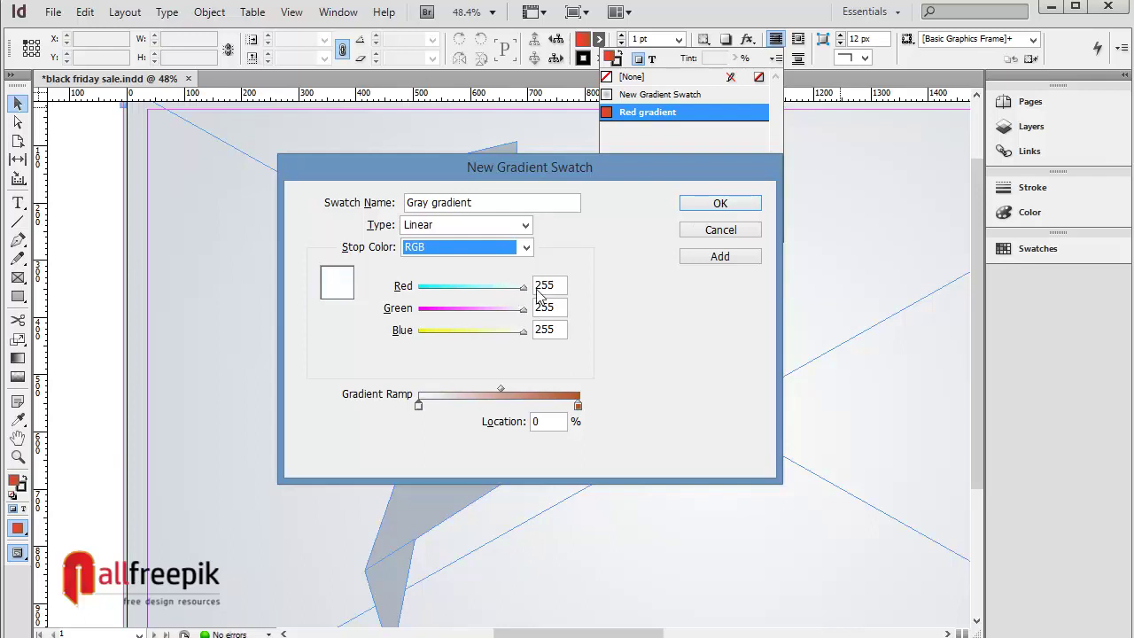
# Step: Set the end stop to light grey RGB 238/238/238 and save the swatch
pyautogui.click(577, 406)
pyautogui.moveTo(453, 310)
pyautogui.mouseDown()
pyautogui.moveTo(532, 309)
pyautogui.moveTo(582, 289)
pyautogui.mouseUp()
pyautogui.moveTo(436, 332); pyautogui.dragTo(572, 344)
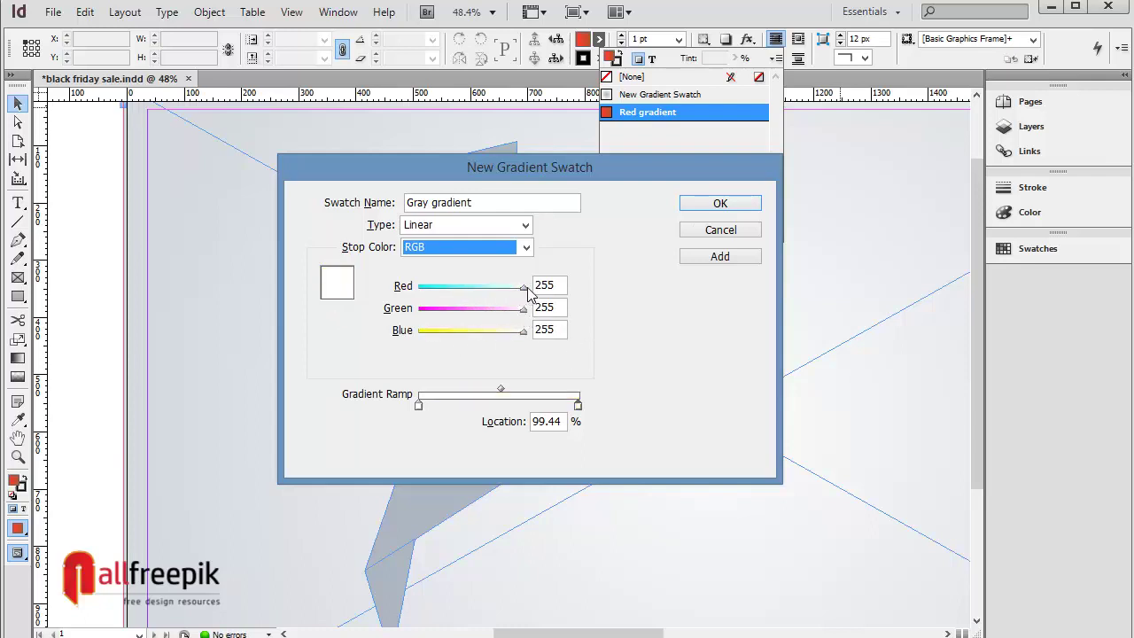
pyautogui.moveTo(522, 289); pyautogui.dragTo(518, 289)
pyautogui.moveTo(524, 331); pyautogui.dragTo(517, 311)
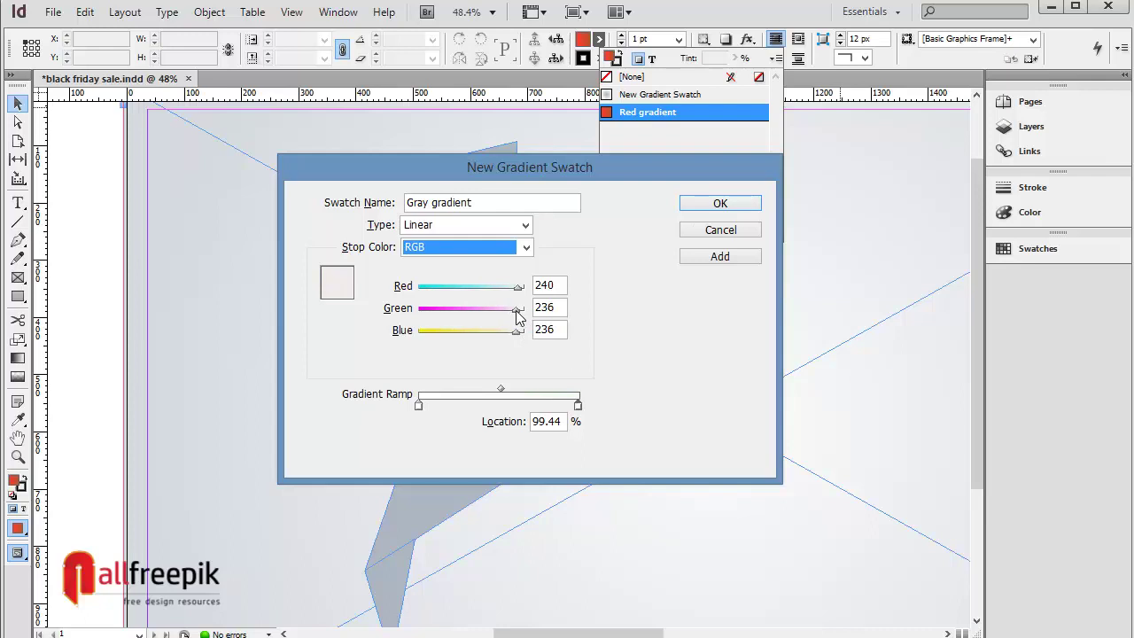
pyautogui.moveTo(518, 288); pyautogui.dragTo(518, 295)
pyautogui.moveTo(516, 310)
pyautogui.mouseDown()
pyautogui.moveTo(512, 338)
pyautogui.moveTo(513, 299)
pyautogui.mouseUp()
pyautogui.write('238')
pyautogui.press('Tab')
pyautogui.write('238')
pyautogui.press('Tab')
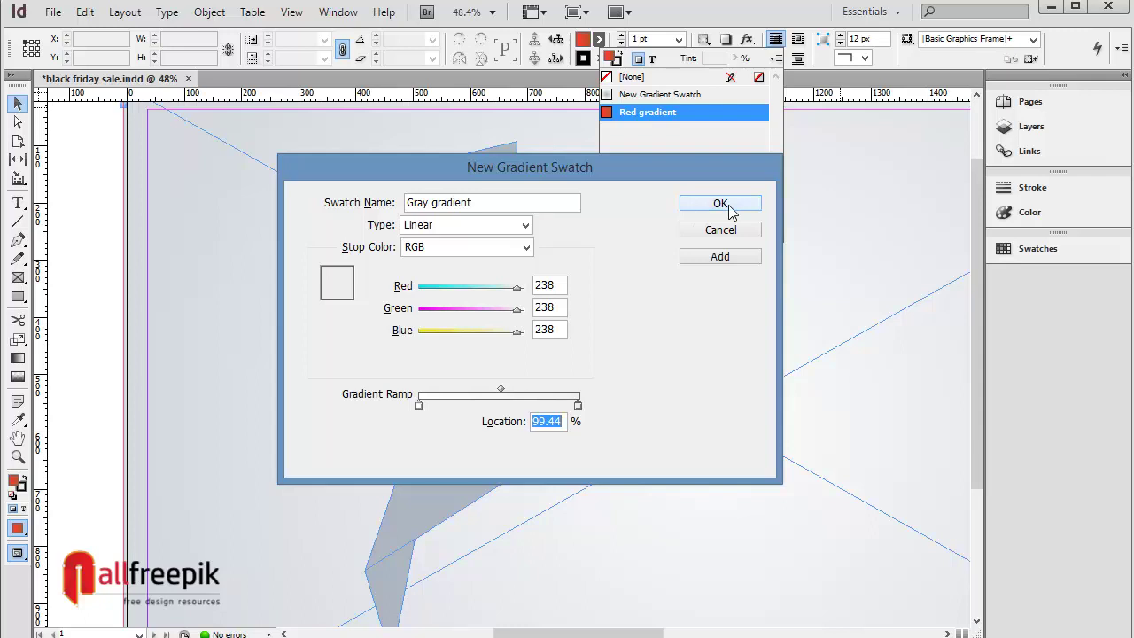
pyautogui.click(720, 204)
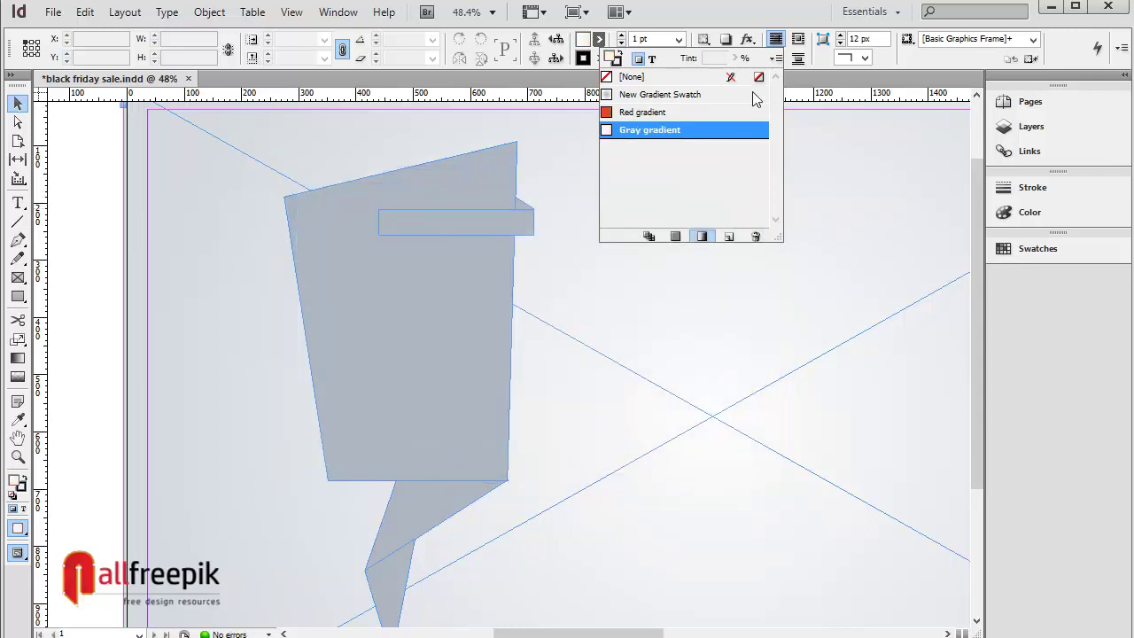
# Step: Start a new gradient swatch named Black gradient and darken its starting stop
pyautogui.click(776, 57)
pyautogui.click(842, 99)
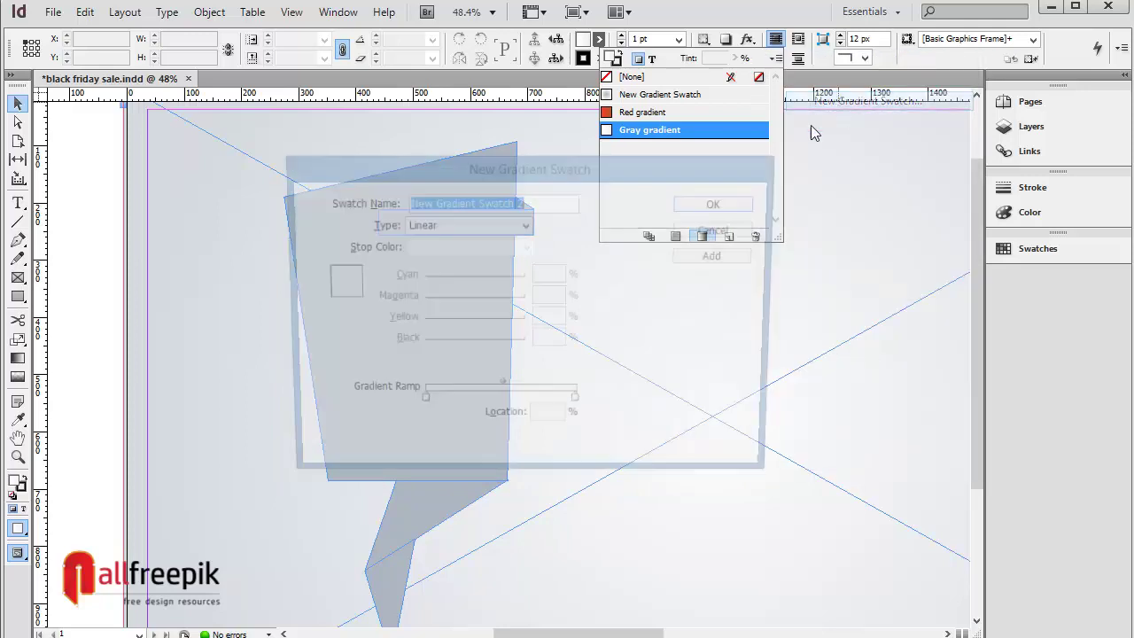
pyautogui.write('Black gradient')
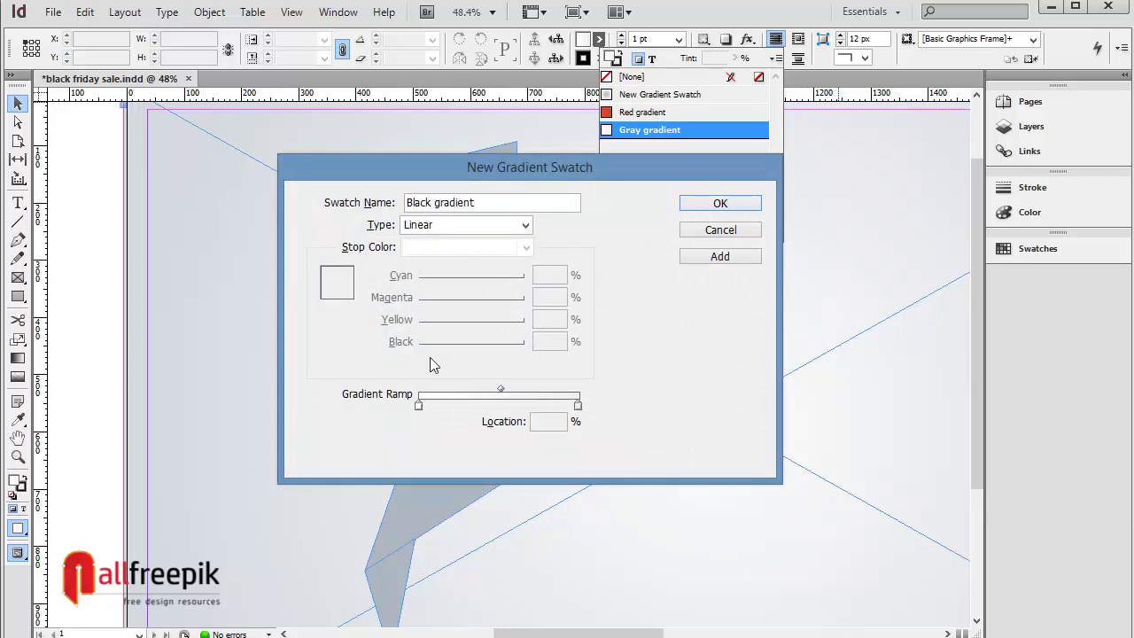
pyautogui.click(419, 405)
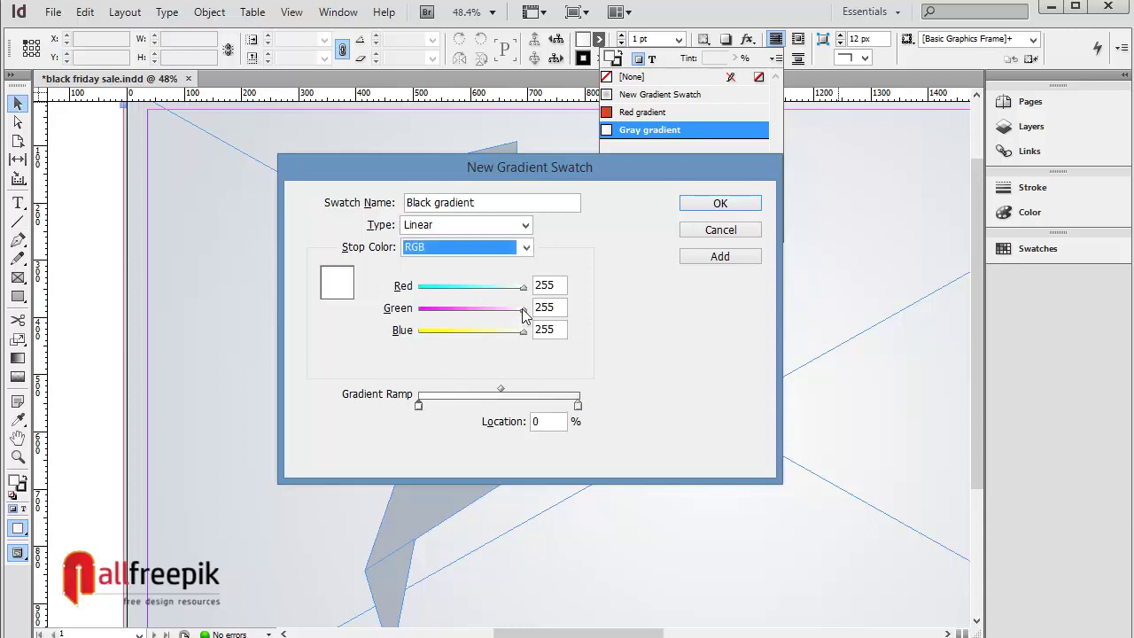
pyautogui.moveTo(523, 311); pyautogui.dragTo(390, 315)
pyautogui.moveTo(523, 331); pyautogui.dragTo(418, 331)
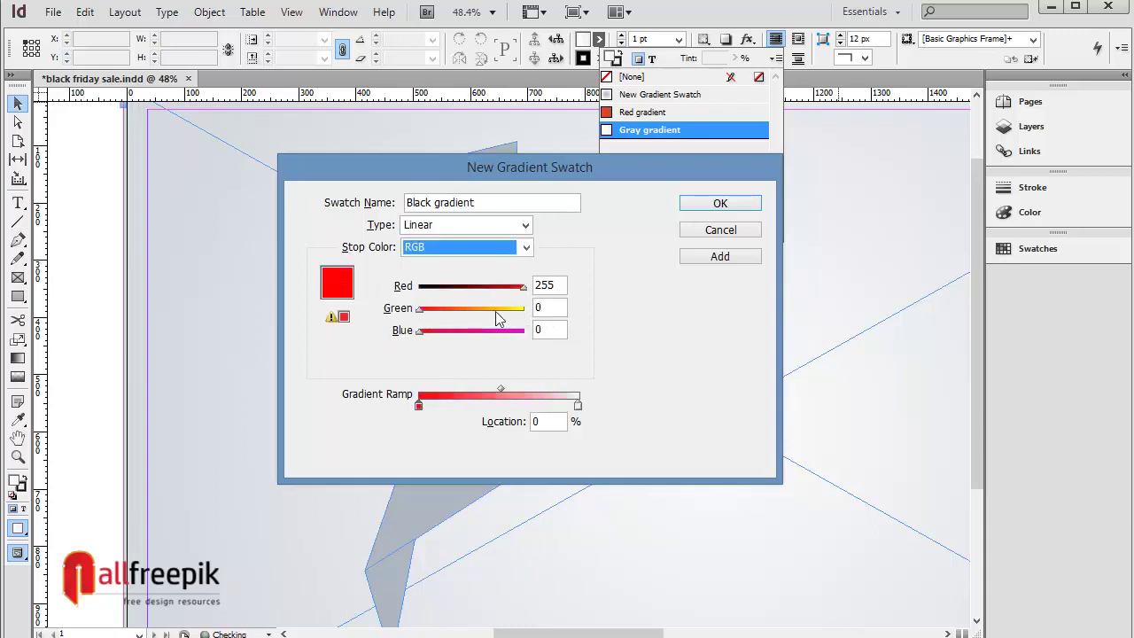
pyautogui.moveTo(523, 288); pyautogui.dragTo(448, 289)
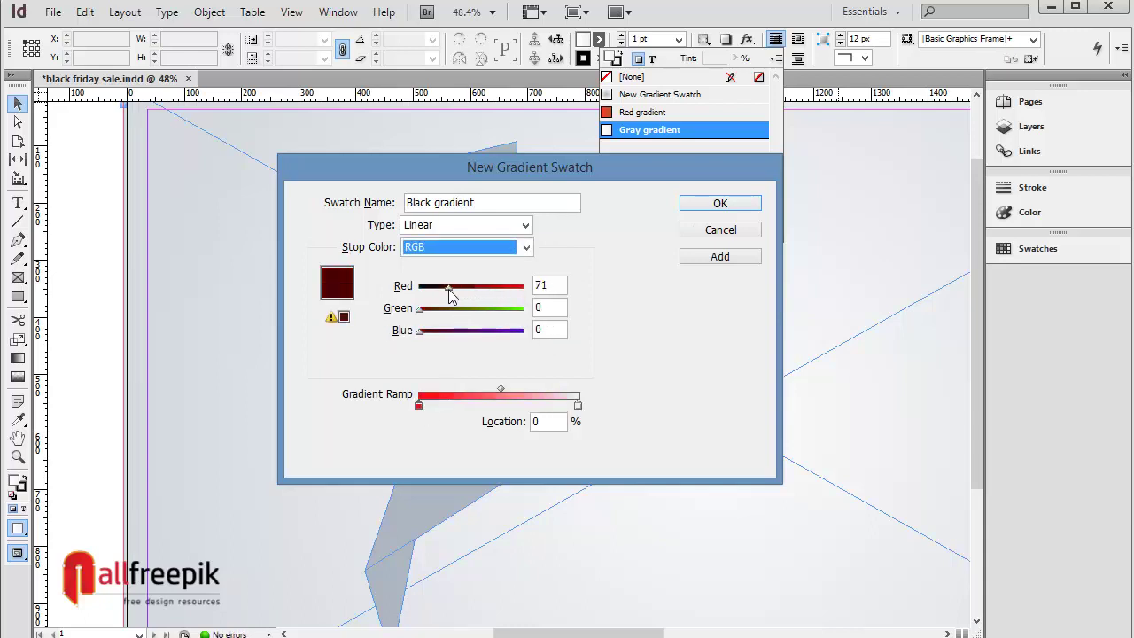
# Step: Lower the ending stop's red, green and blue values to darken it
pyautogui.click(578, 406)
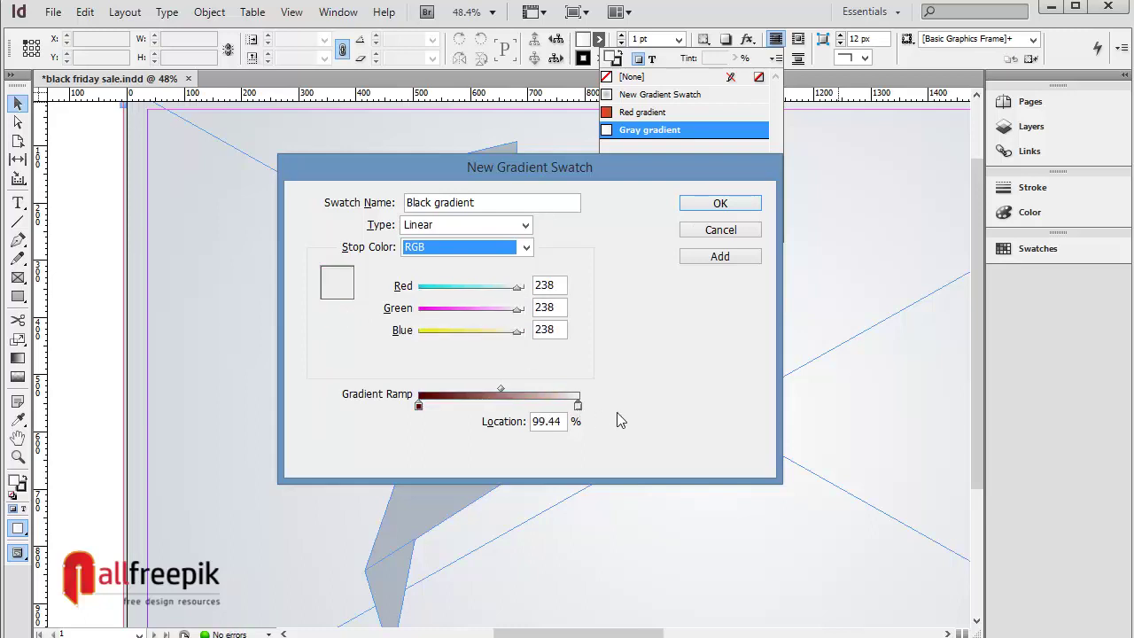
pyautogui.moveTo(517, 287); pyautogui.dragTo(455, 287)
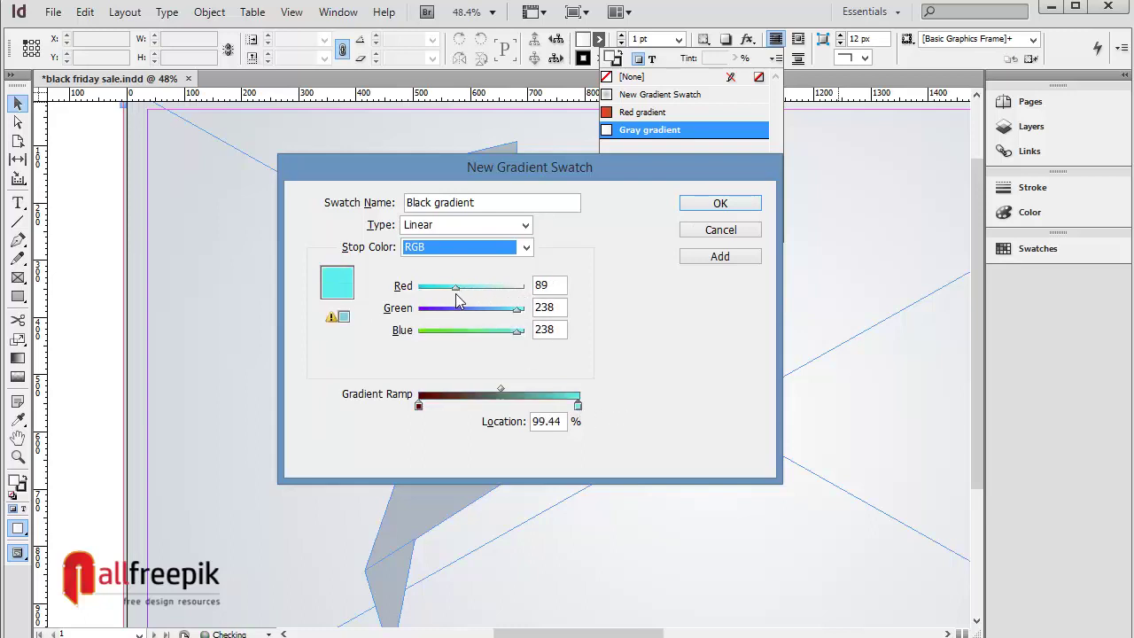
pyautogui.moveTo(518, 308); pyautogui.dragTo(455, 310)
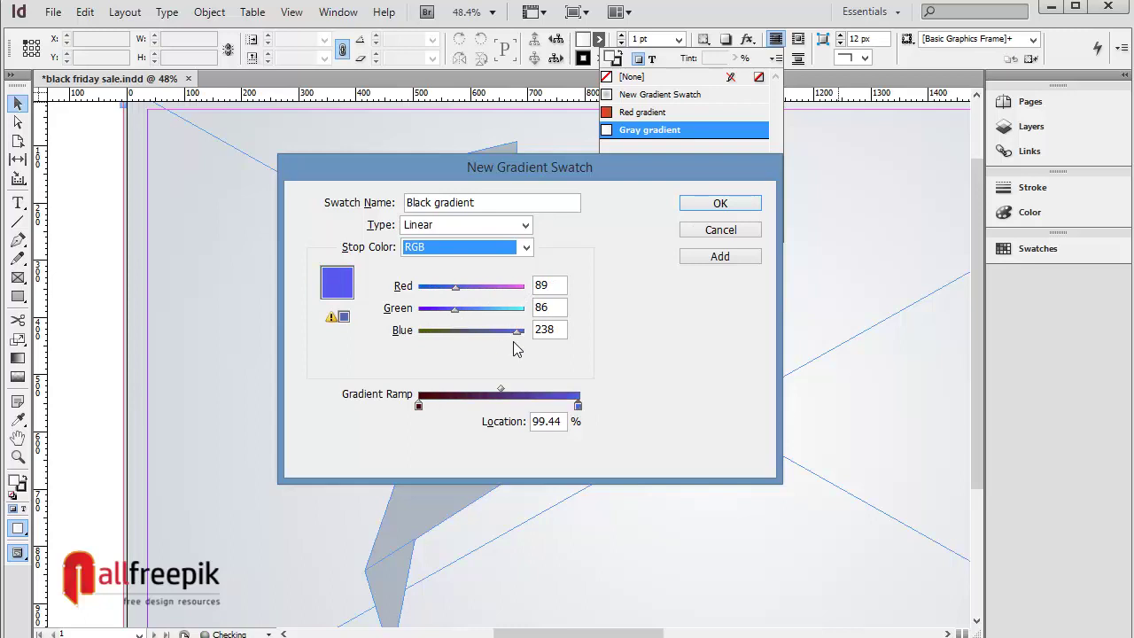
pyautogui.moveTo(518, 331); pyautogui.dragTo(467, 332)
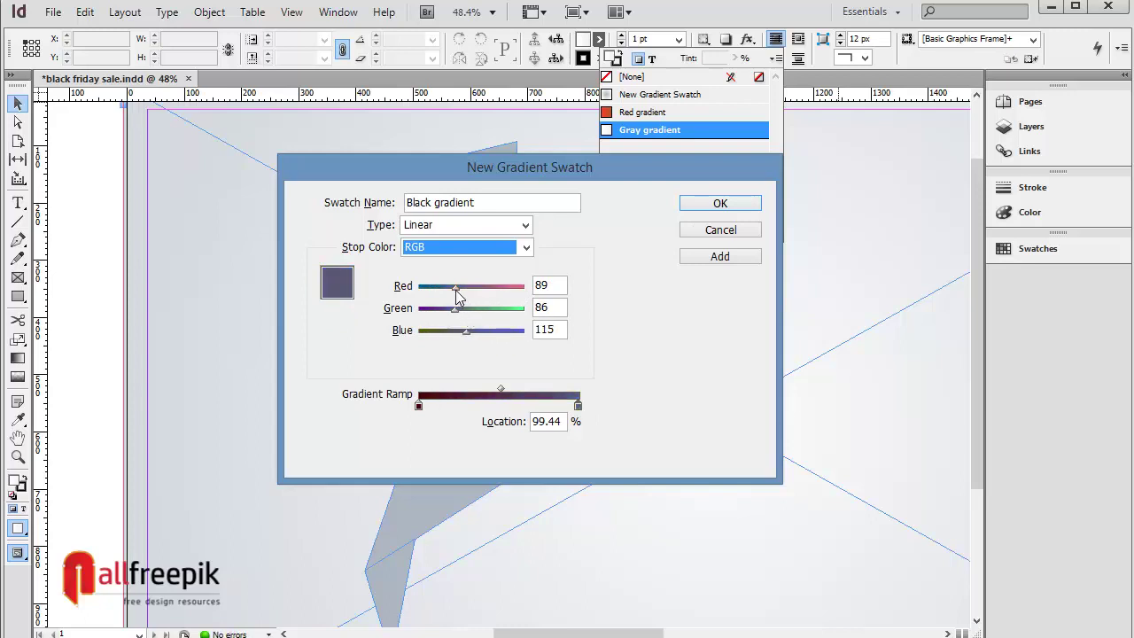
pyautogui.moveTo(455, 290); pyautogui.dragTo(460, 332)
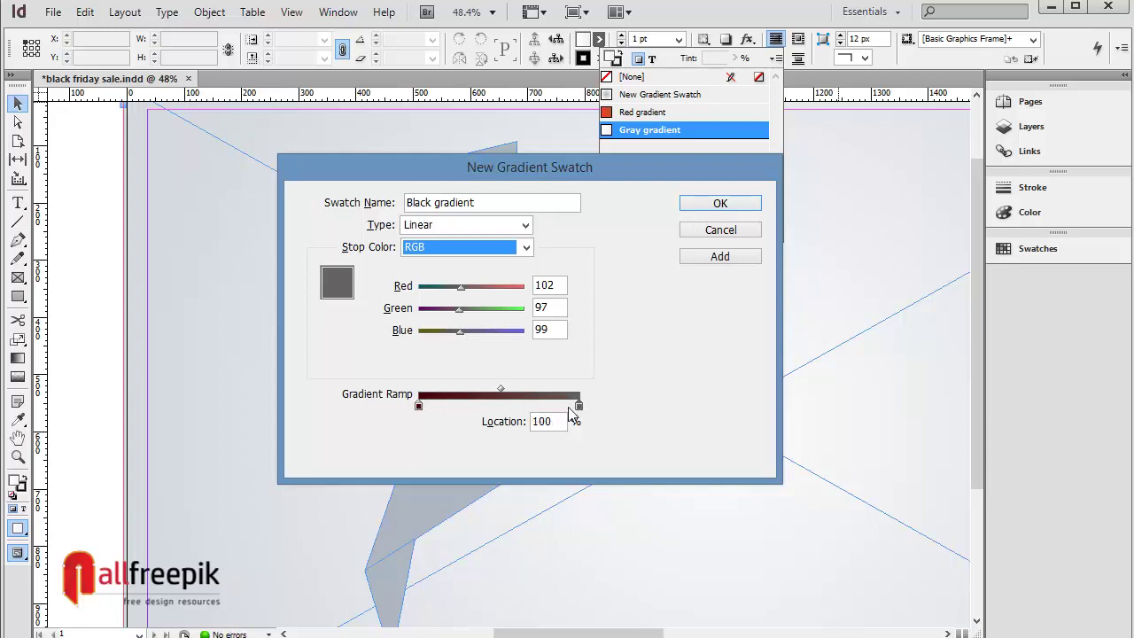
# Step: Make the starting stop pure black and set the ending stop to RGB 100/100/100
pyautogui.click(419, 406)
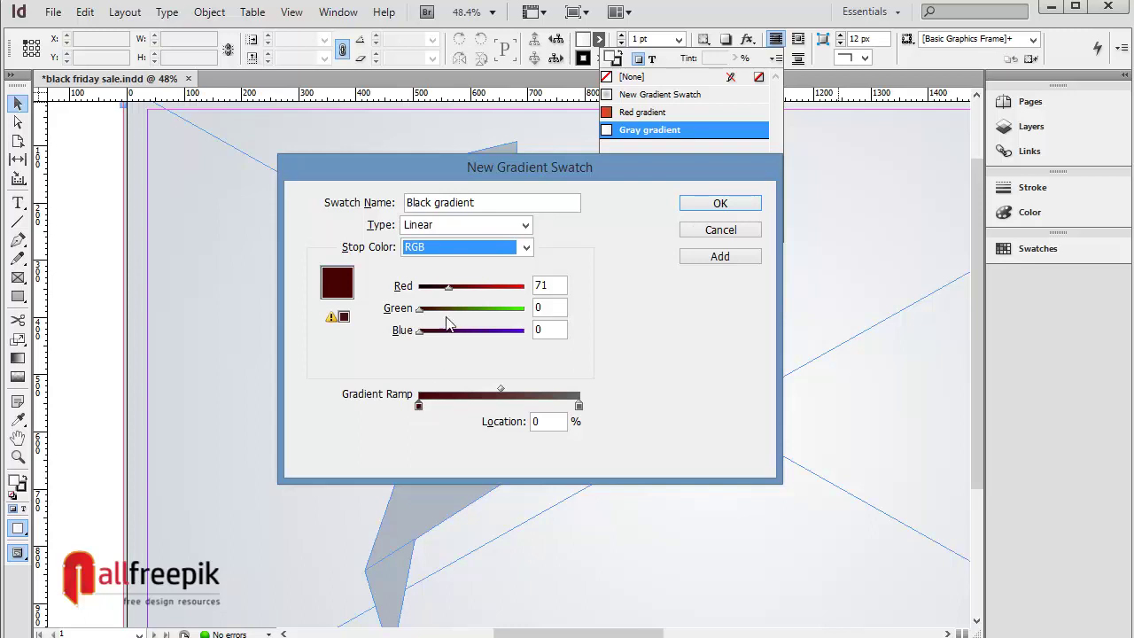
pyautogui.moveTo(450, 288); pyautogui.dragTo(418, 288)
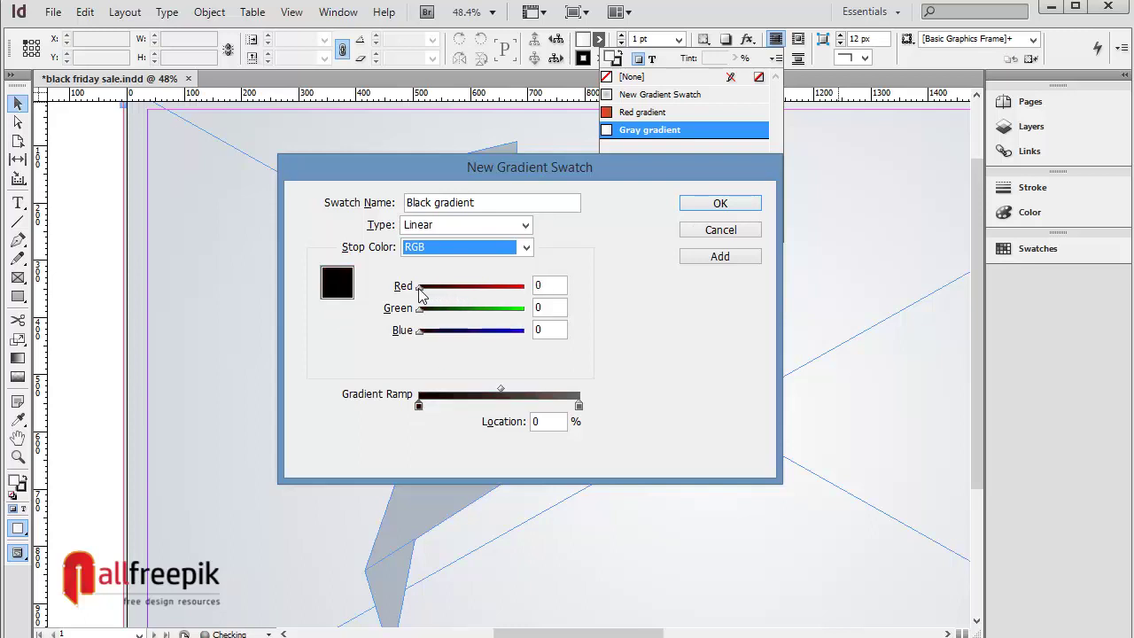
pyautogui.click(579, 406)
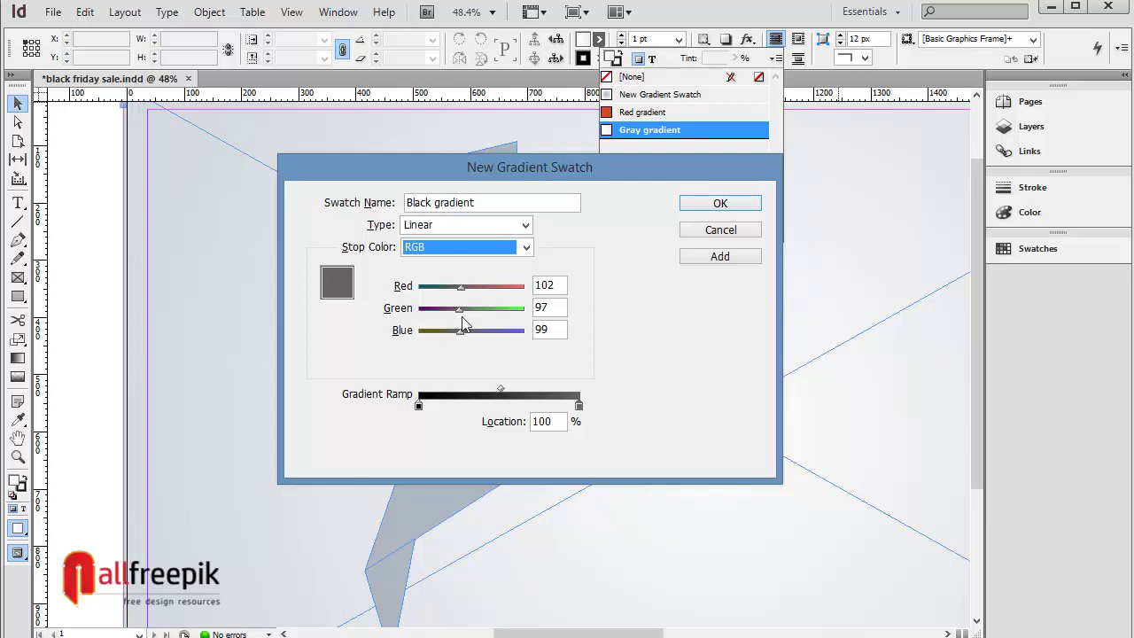
pyautogui.moveTo(460, 334); pyautogui.dragTo(464, 332)
pyautogui.click(558, 288)
pyautogui.write('100')
pyautogui.press('Tab')
pyautogui.write('100')
pyautogui.press('Tab')
pyautogui.write('100')
pyautogui.press('Tab')
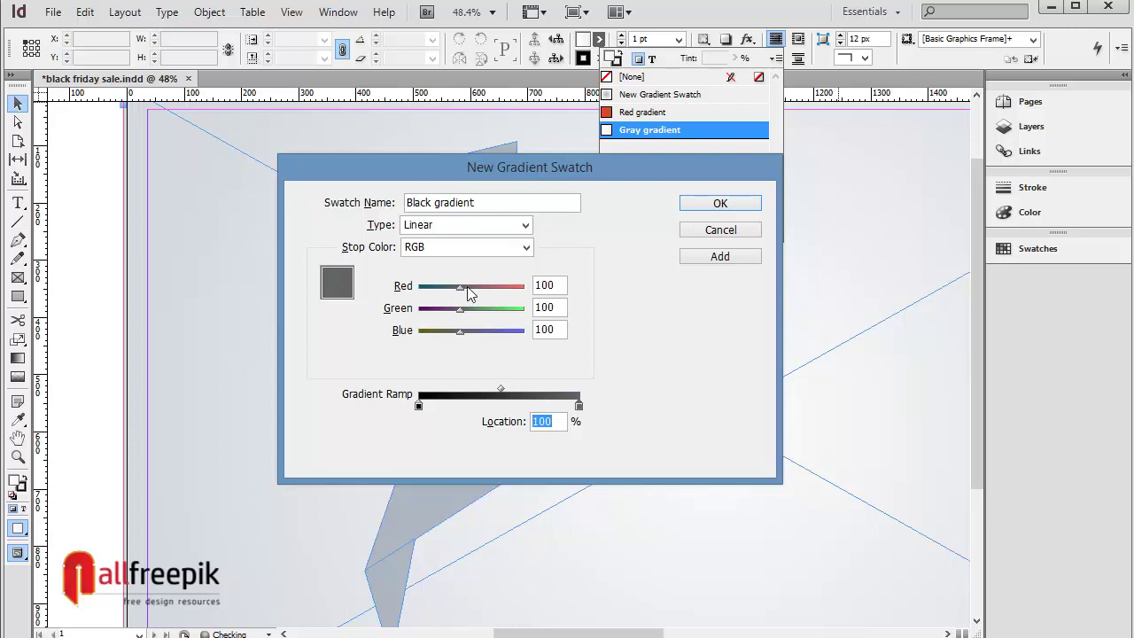
# Step: Save the Black gradient swatch and apply it as the large tag's fill
pyautogui.click(713, 204)
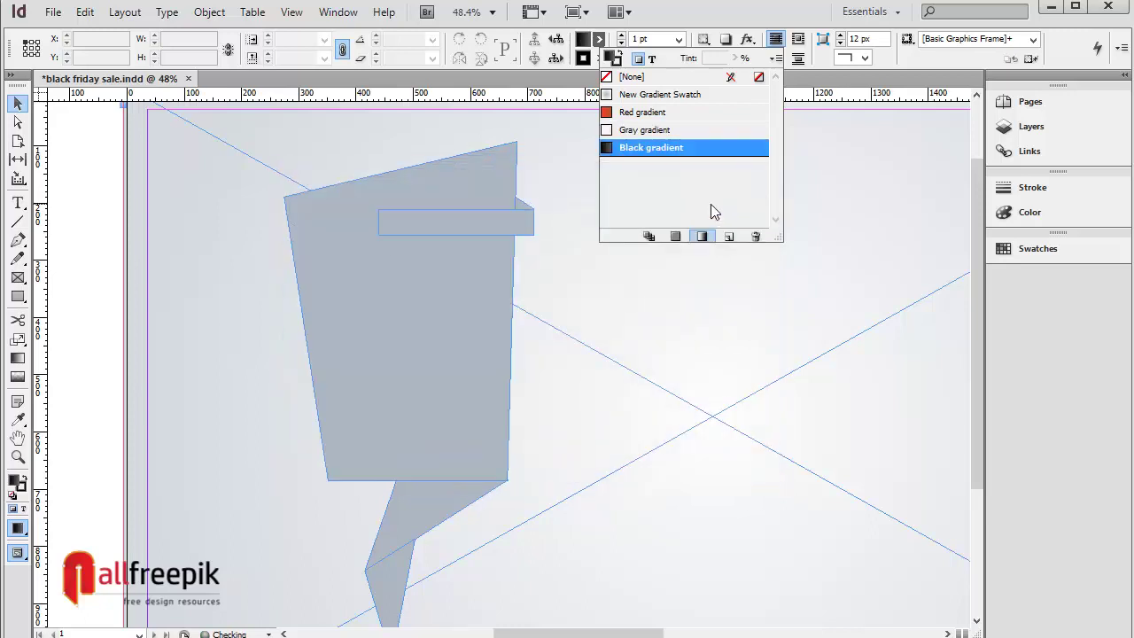
pyautogui.click(99, 273)
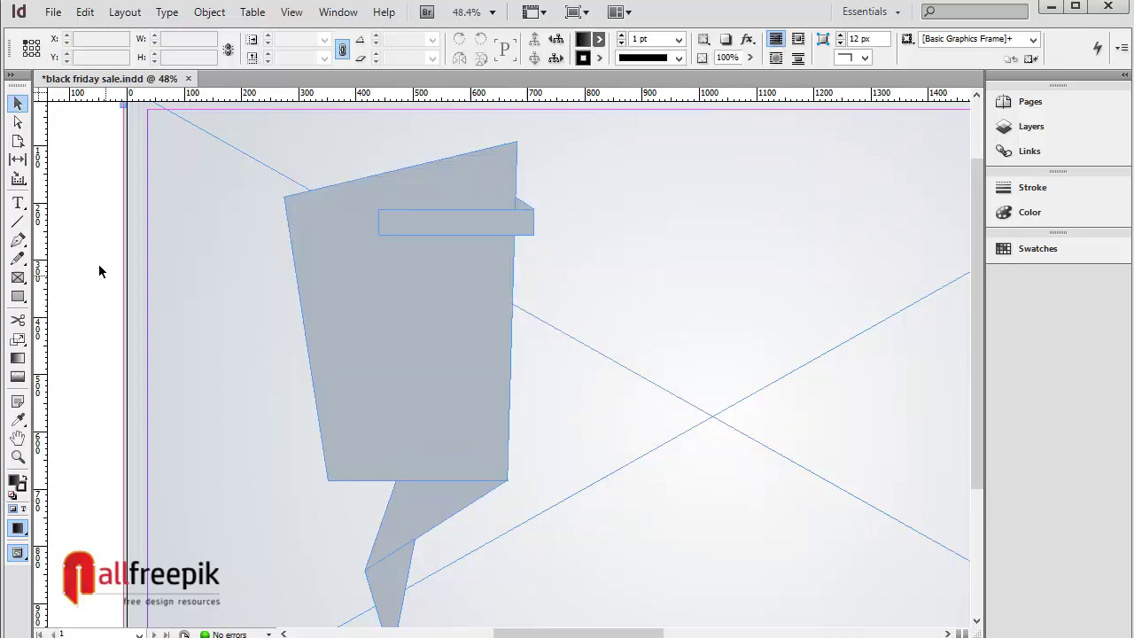
pyautogui.click(423, 185)
pyautogui.click(599, 39)
pyautogui.click(653, 147)
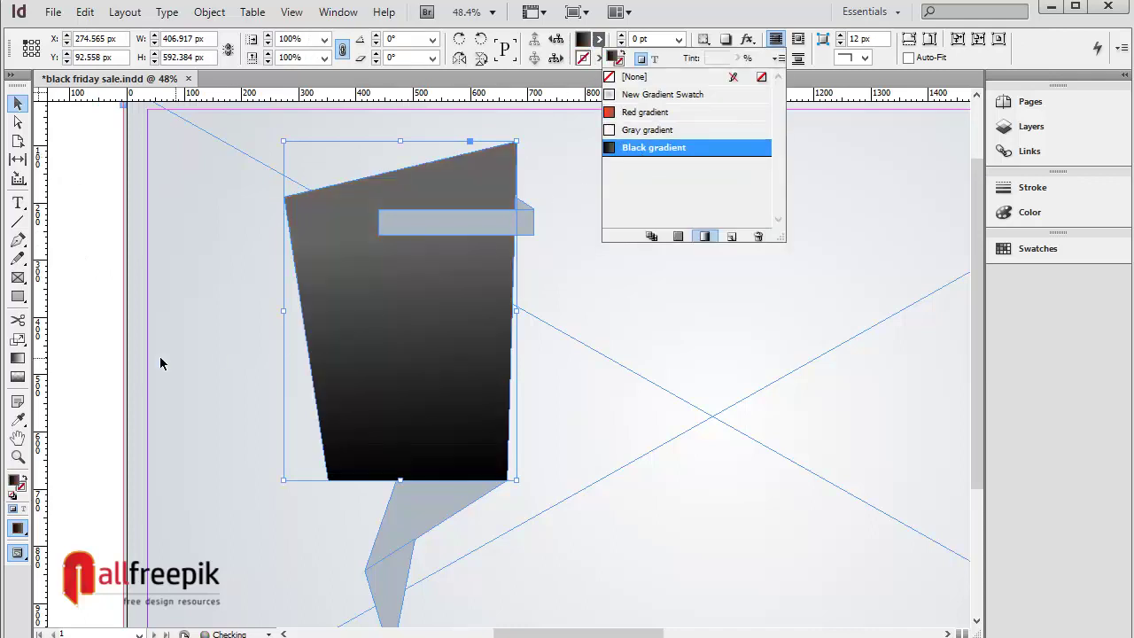
pyautogui.click(84, 334)
pyautogui.press('w')
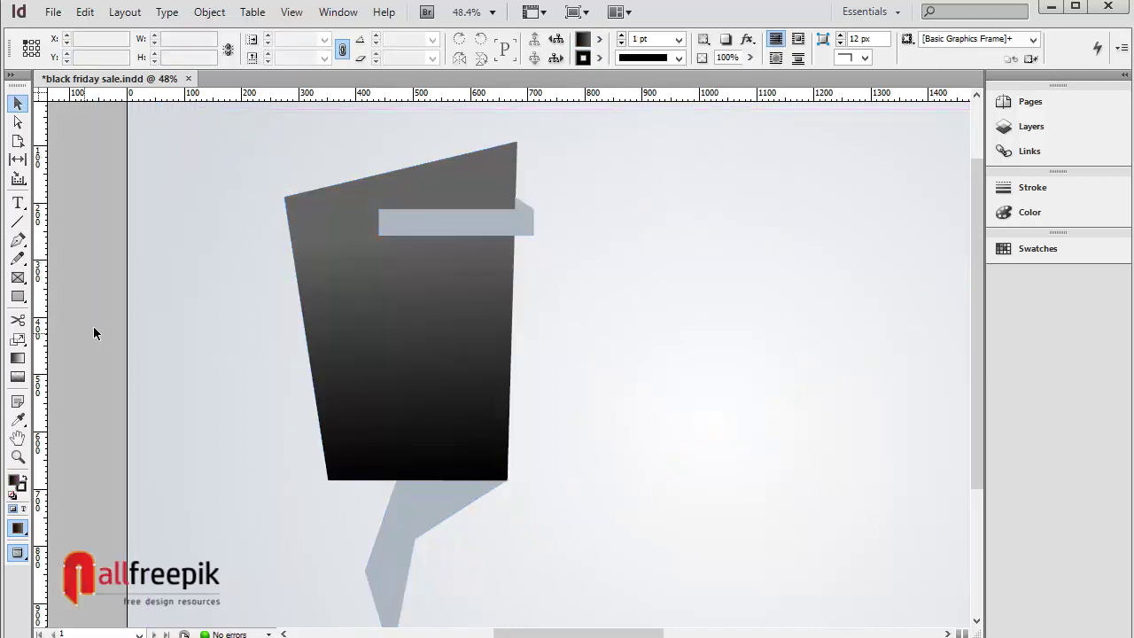
# Step: Redraw the tag's gradient so black sits at the top, grey at the bottom
pyautogui.click(383, 345)
pyautogui.click(18, 358)
pyautogui.moveTo(418, 479); pyautogui.dragTo(416, 309)
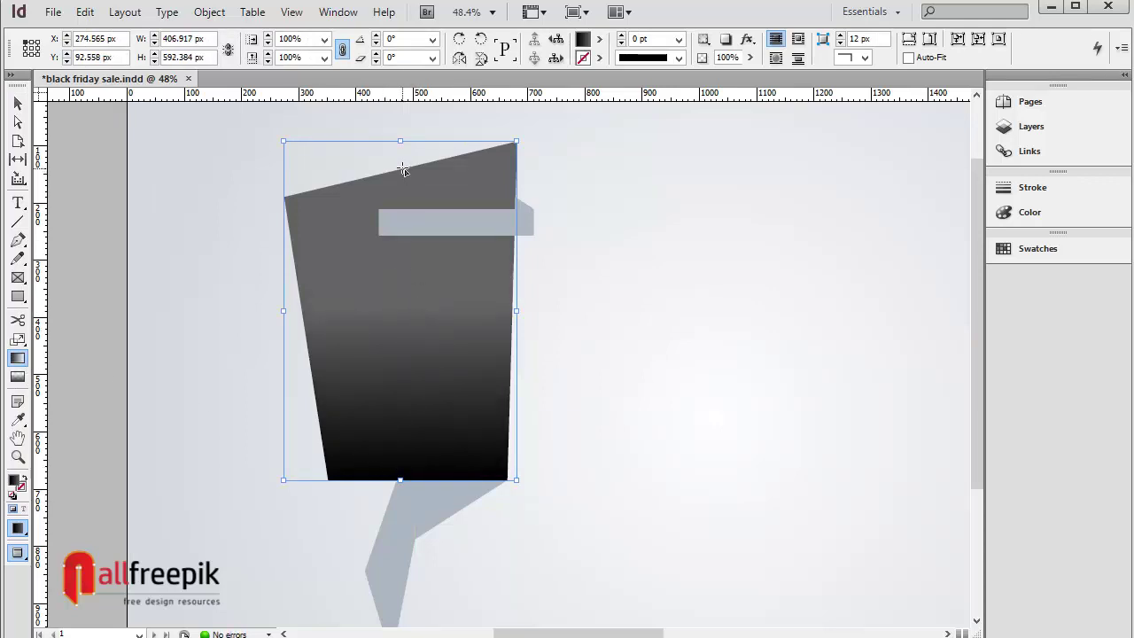
pyautogui.moveTo(404, 168); pyautogui.dragTo(413, 372)
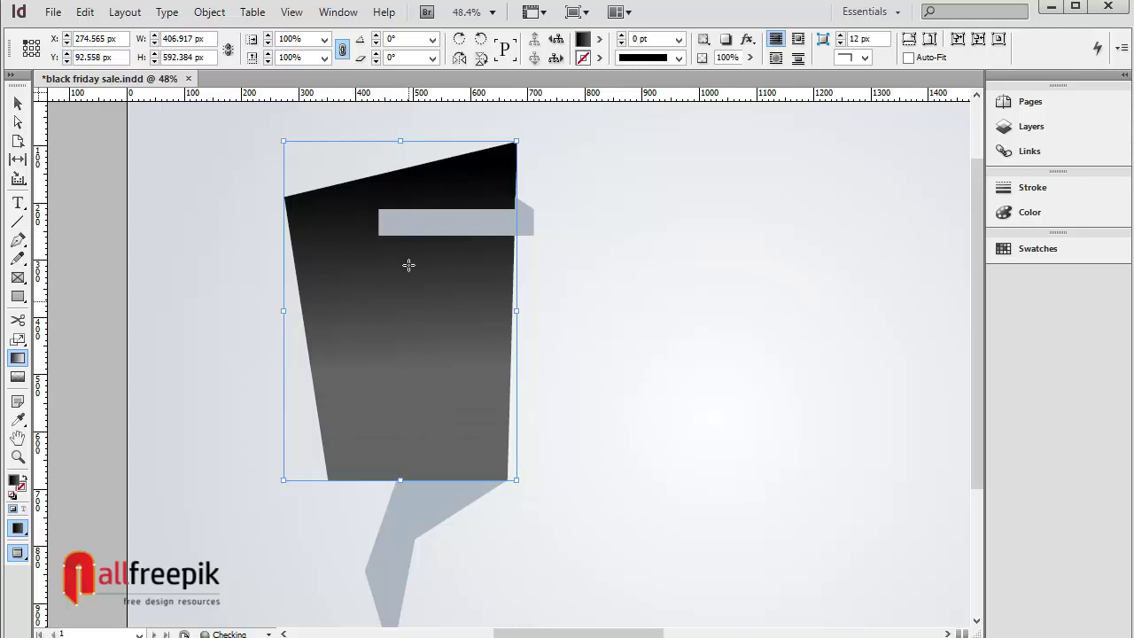
pyautogui.moveTo(407, 166); pyautogui.dragTo(410, 482)
pyautogui.click(19, 103)
# Step: Fill the grey tail, bar and corner pieces with the Red gradient
pyautogui.click(92, 213)
pyautogui.scroll(-2, 556, 405)
pyautogui.click(414, 412)
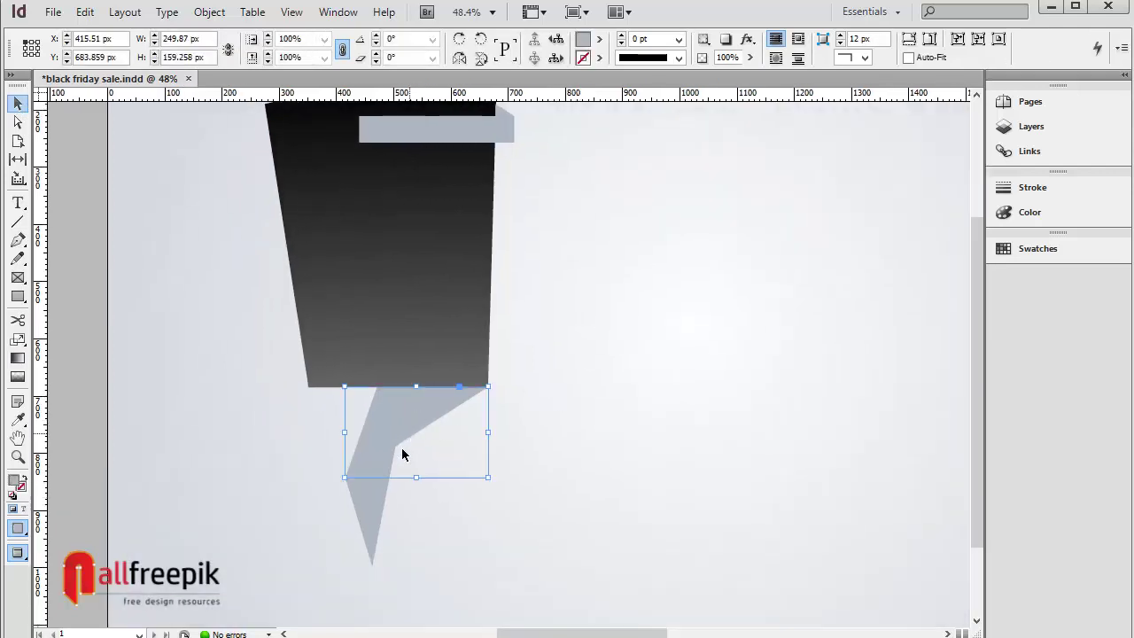
pyautogui.keyDown('shift'); pyautogui.click(376, 510); pyautogui.keyUp('shift')
pyautogui.scroll(3, 559, 347)
pyautogui.hscroll(1, 559, 346)
pyautogui.keyDown('shift'); pyautogui.click(419, 285); pyautogui.keyUp('shift')
pyautogui.keyDown('shift'); pyautogui.click(457, 275); pyautogui.keyUp('shift')
pyautogui.keyDown('shift'); pyautogui.click(457, 274); pyautogui.keyUp('shift')
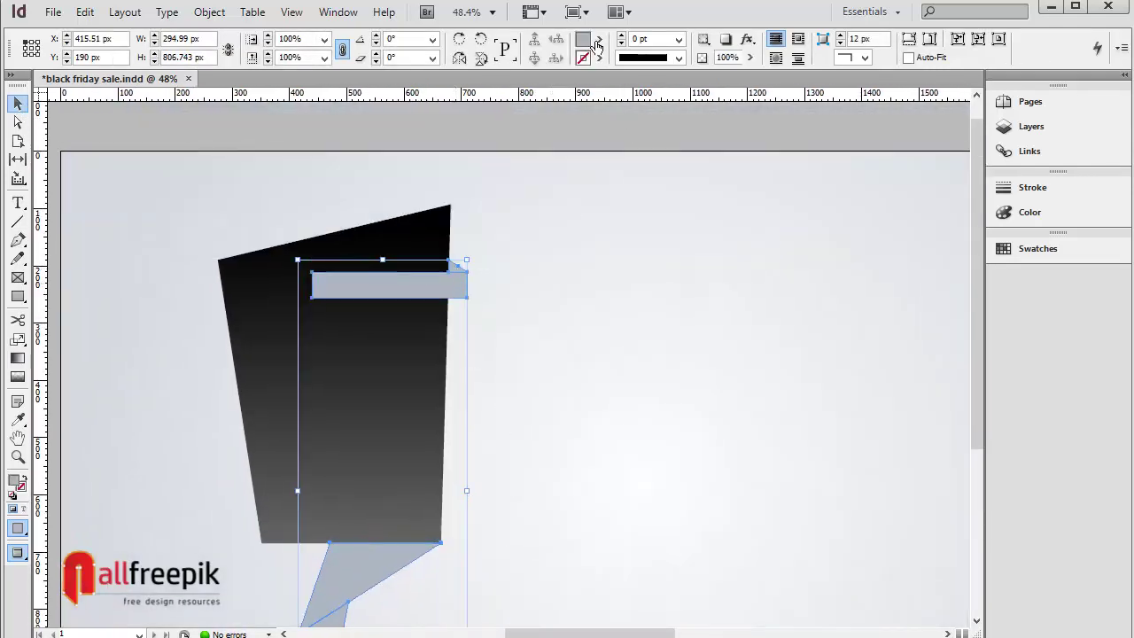
pyautogui.click(599, 39)
pyautogui.click(629, 113)
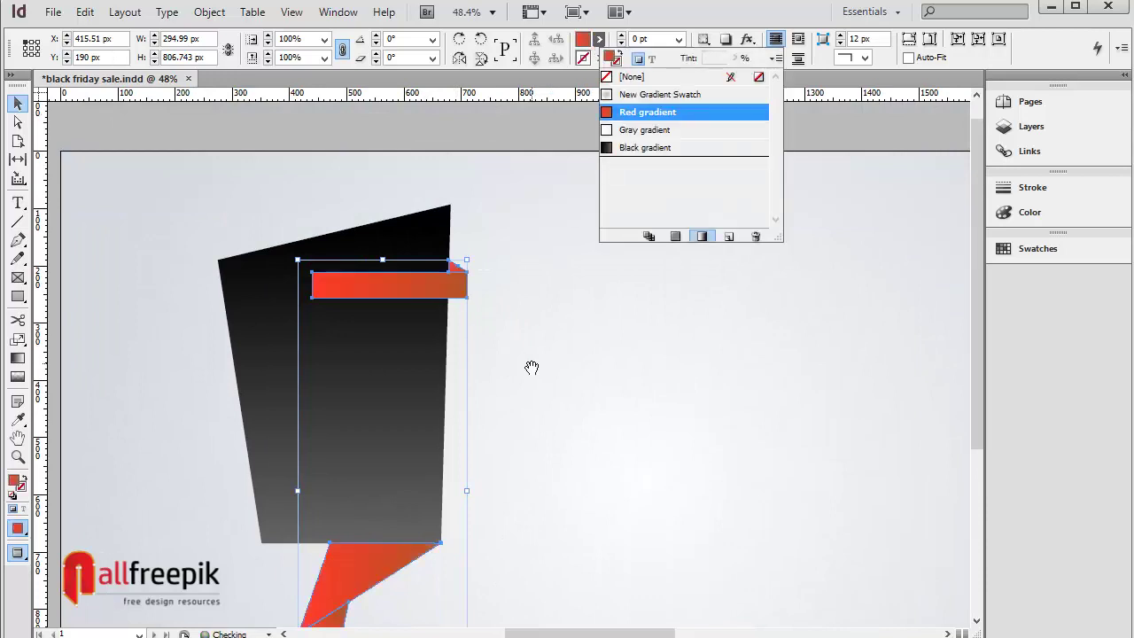
# Step: Angle the red tail's gradient from its lower-left corner
pyautogui.moveTo(532, 370); pyautogui.dragTo(559, 326)
pyautogui.click(559, 326)
pyautogui.scroll(-3, 578, 407)
pyautogui.scroll(-1, 598, 416)
pyautogui.scroll(-1, 599, 415)
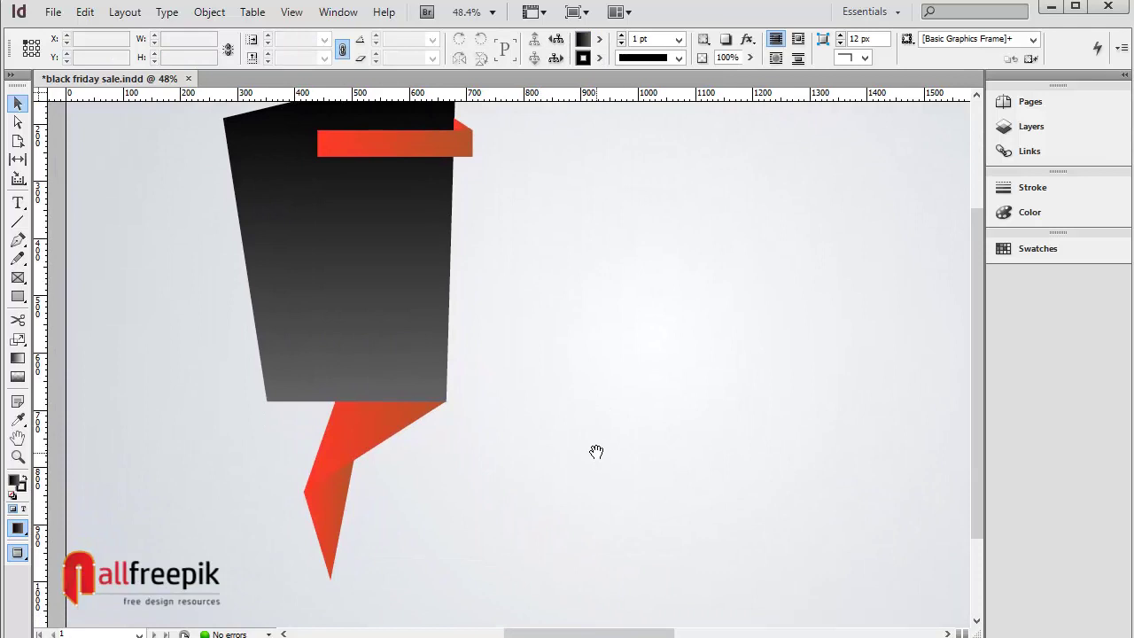
pyautogui.click(388, 432)
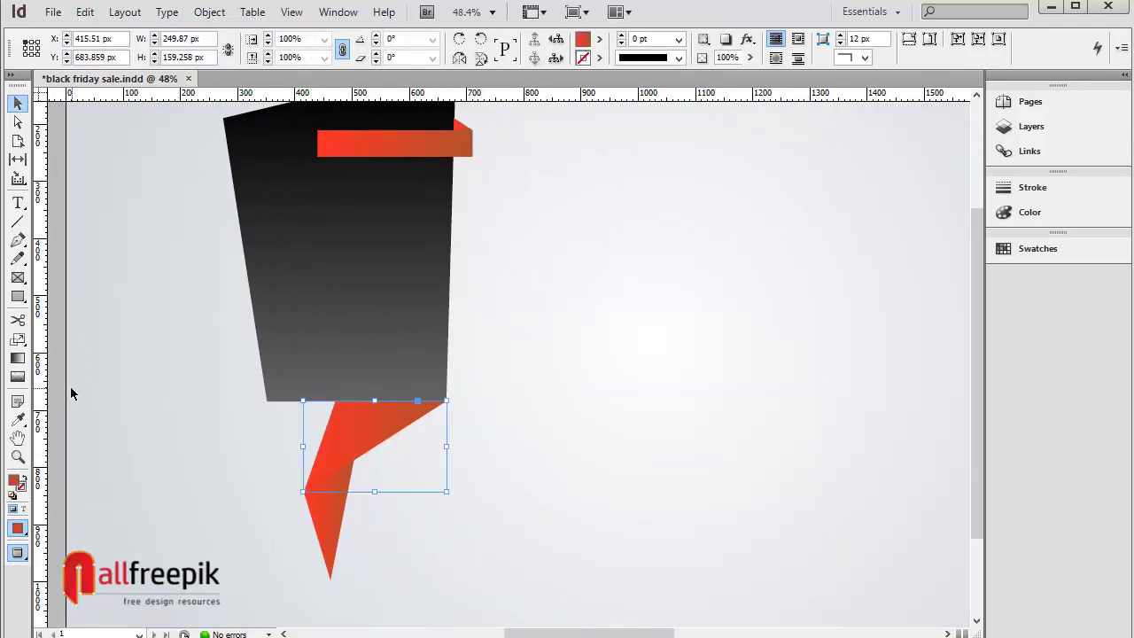
pyautogui.click(19, 359)
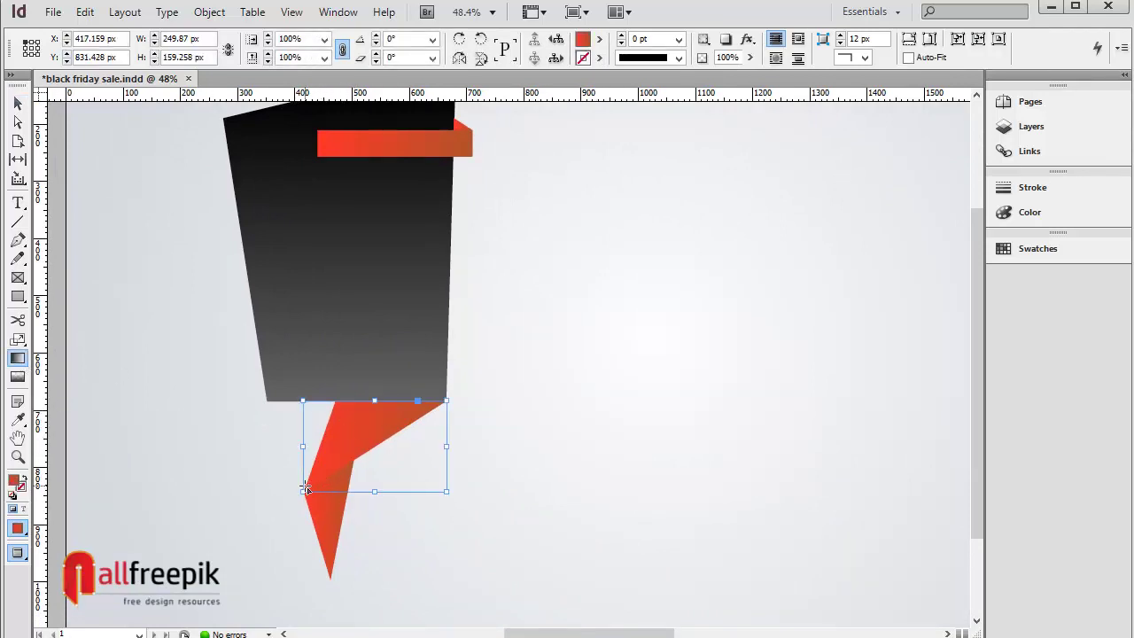
pyautogui.moveTo(304, 488); pyautogui.dragTo(369, 414)
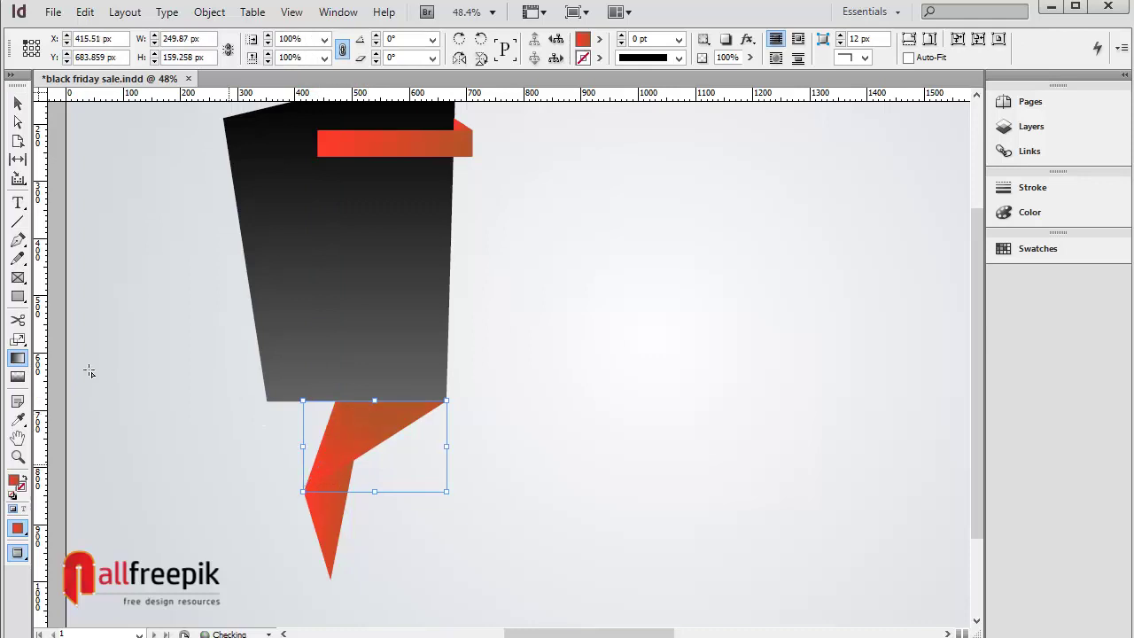
pyautogui.click(18, 103)
# Step: Redraw the lower red triangle's gradient so it darkens in the middle
pyautogui.click(315, 514)
pyautogui.click(18, 358)
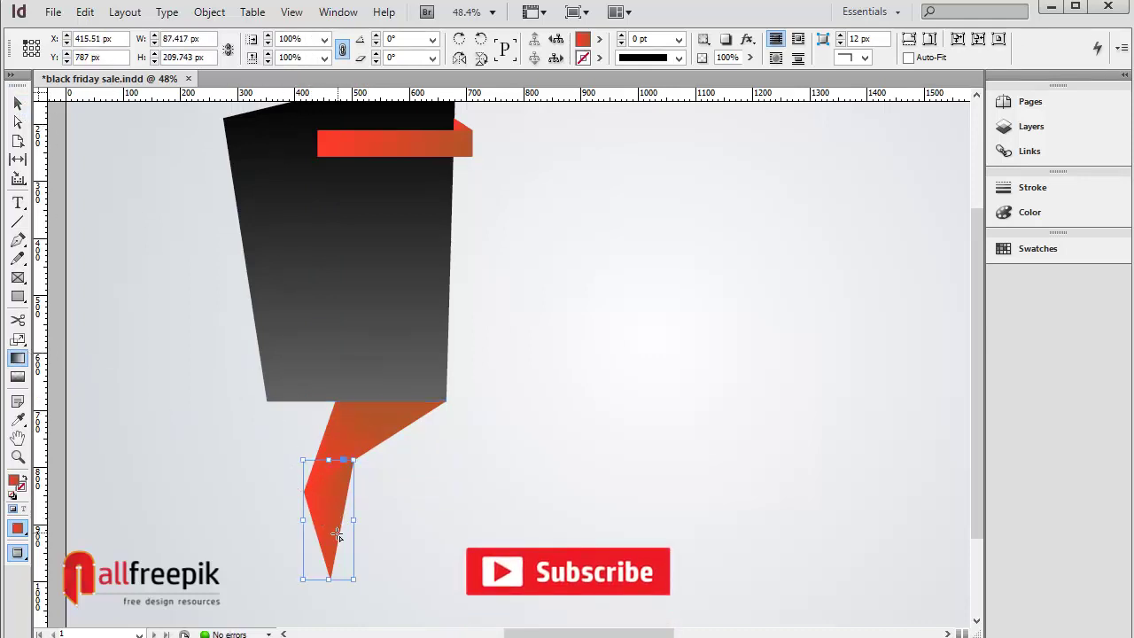
pyautogui.moveTo(332, 553); pyautogui.dragTo(326, 479)
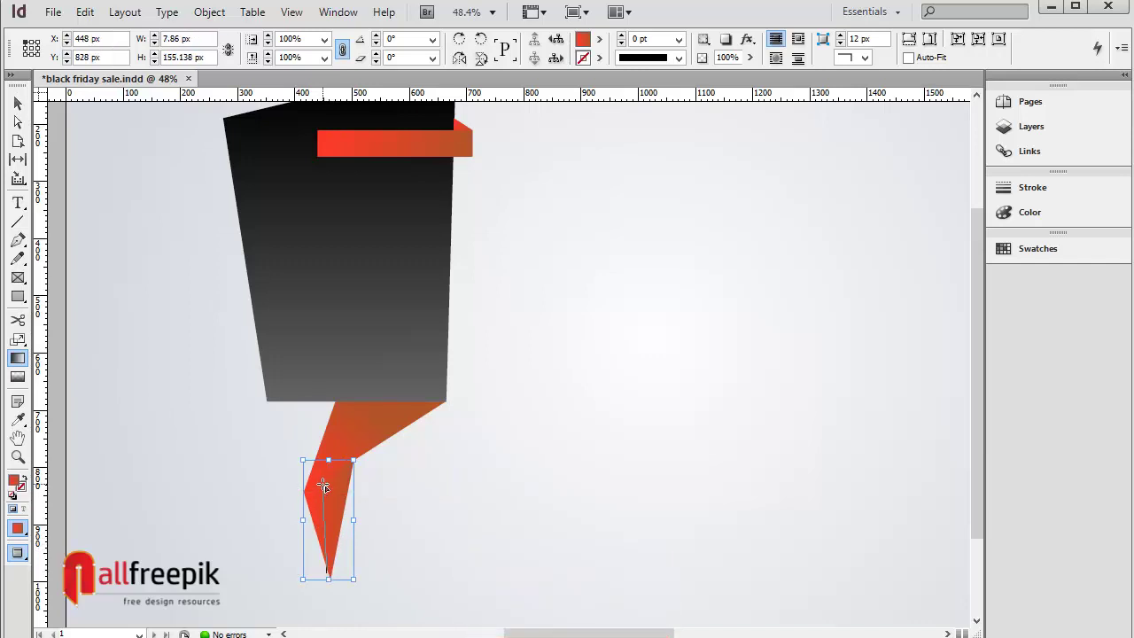
pyautogui.click(16, 106)
pyautogui.click(552, 342)
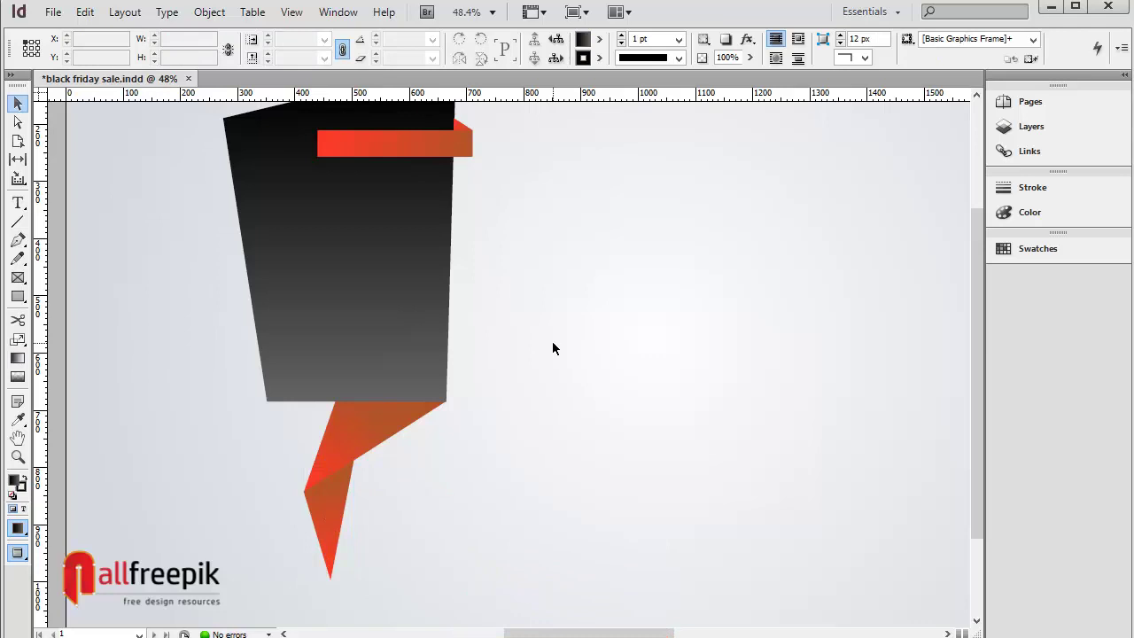
# Step: Select the red tail, bar and corner triangle together
pyautogui.hotkey('ctrl', '-')
pyautogui.moveTo(596, 298); pyautogui.dragTo(354, 523)
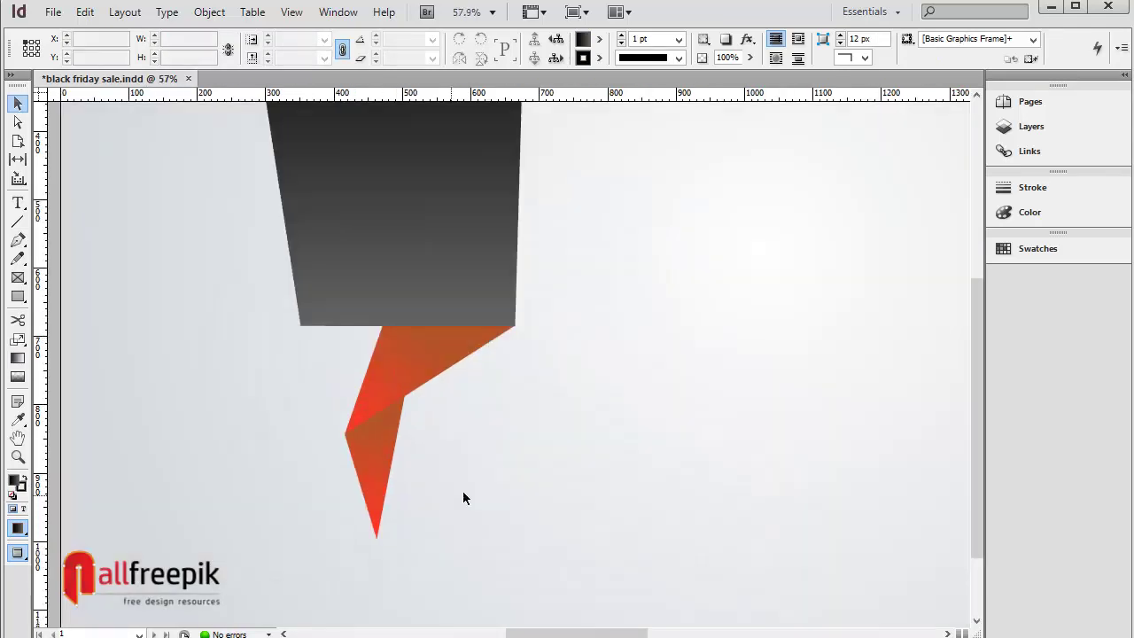
pyautogui.click(404, 386)
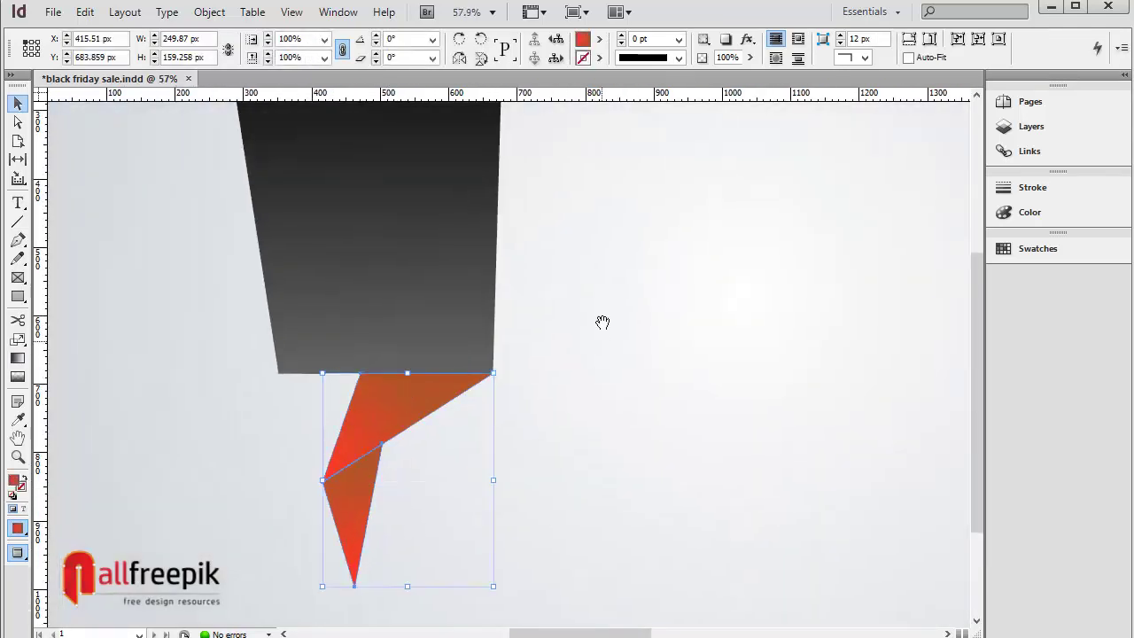
pyautogui.moveTo(586, 120); pyautogui.dragTo(545, 294)
pyautogui.keyDown('shift'); pyautogui.click(477, 248); pyautogui.keyUp('shift')
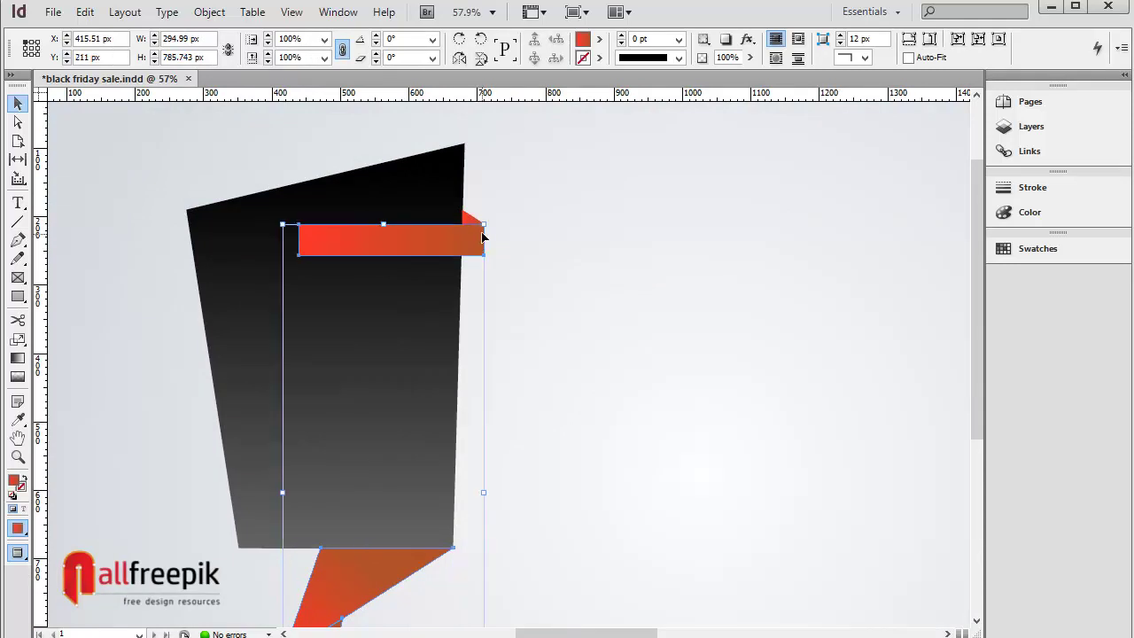
pyautogui.keyDown('shift'); pyautogui.click(472, 218); pyautogui.keyUp('shift')
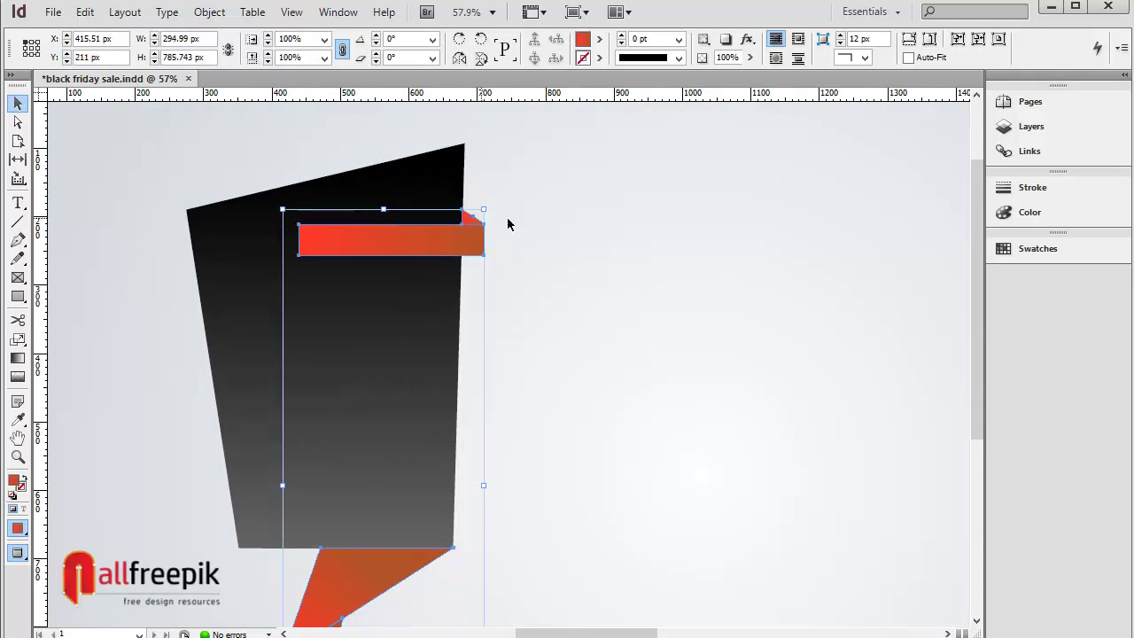
# Step: Lower the Red gradient's right stop to a deep crimson and confirm the swatch
pyautogui.click(599, 39)
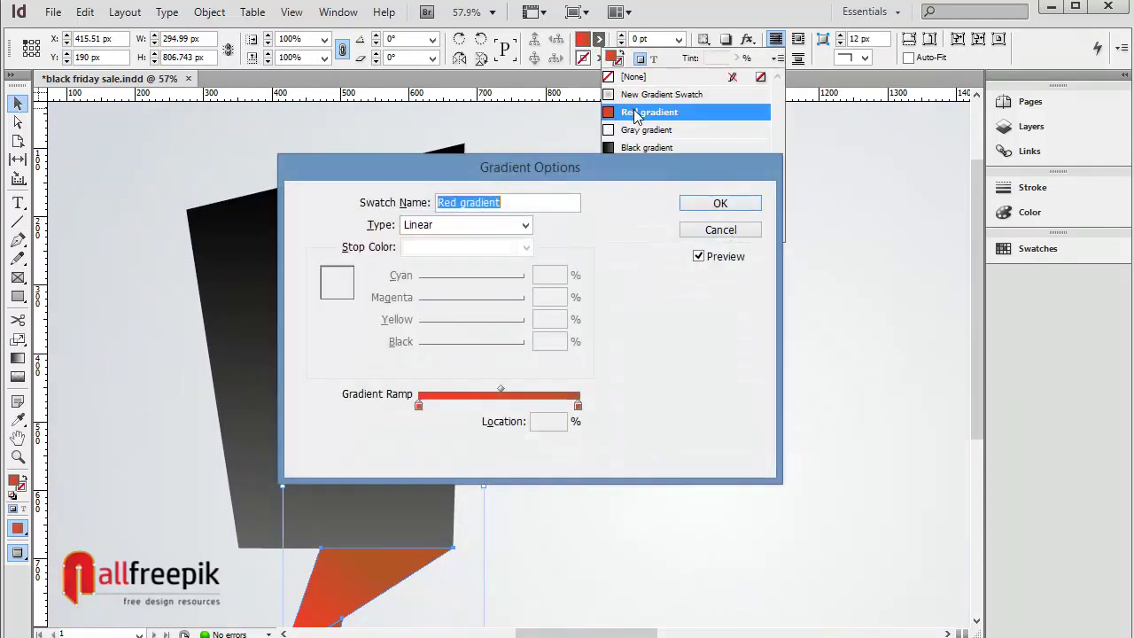
pyautogui.click(578, 406)
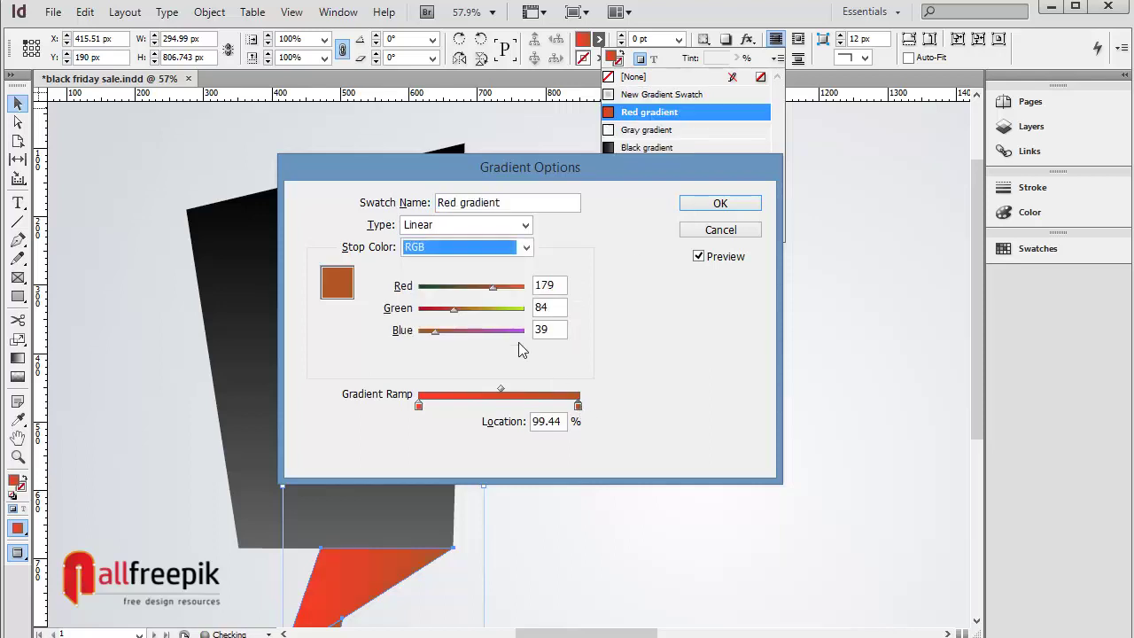
pyautogui.moveTo(492, 286)
pyautogui.mouseDown()
pyautogui.moveTo(467, 285)
pyautogui.moveTo(484, 286)
pyautogui.moveTo(419, 332)
pyautogui.moveTo(387, 319)
pyautogui.mouseUp()
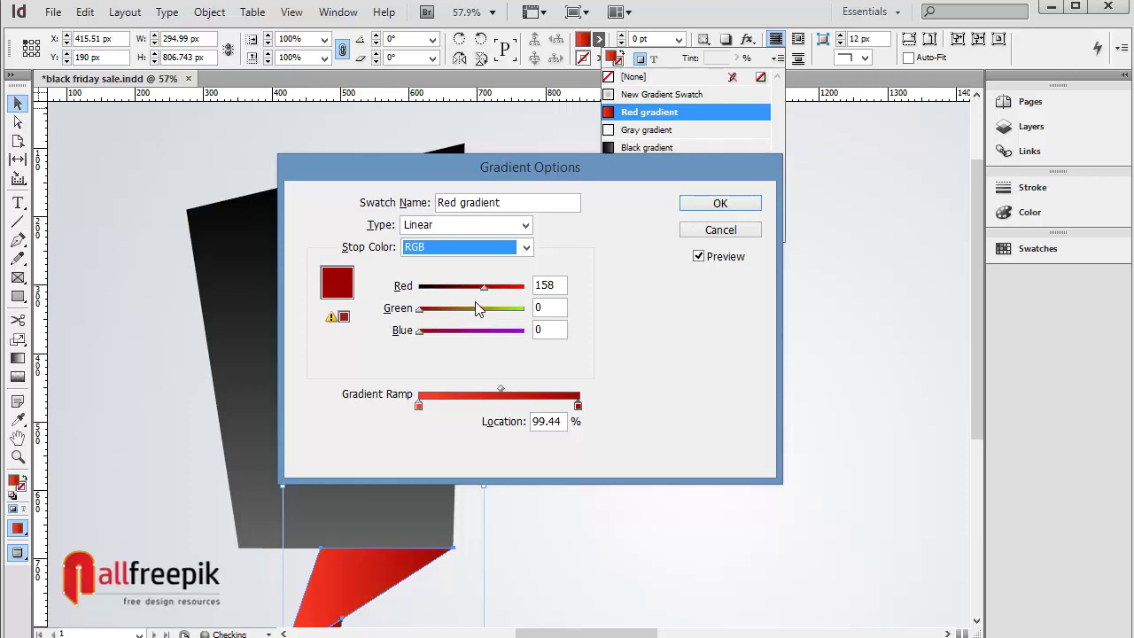
pyautogui.moveTo(483, 287); pyautogui.dragTo(480, 287)
pyautogui.click(749, 204)
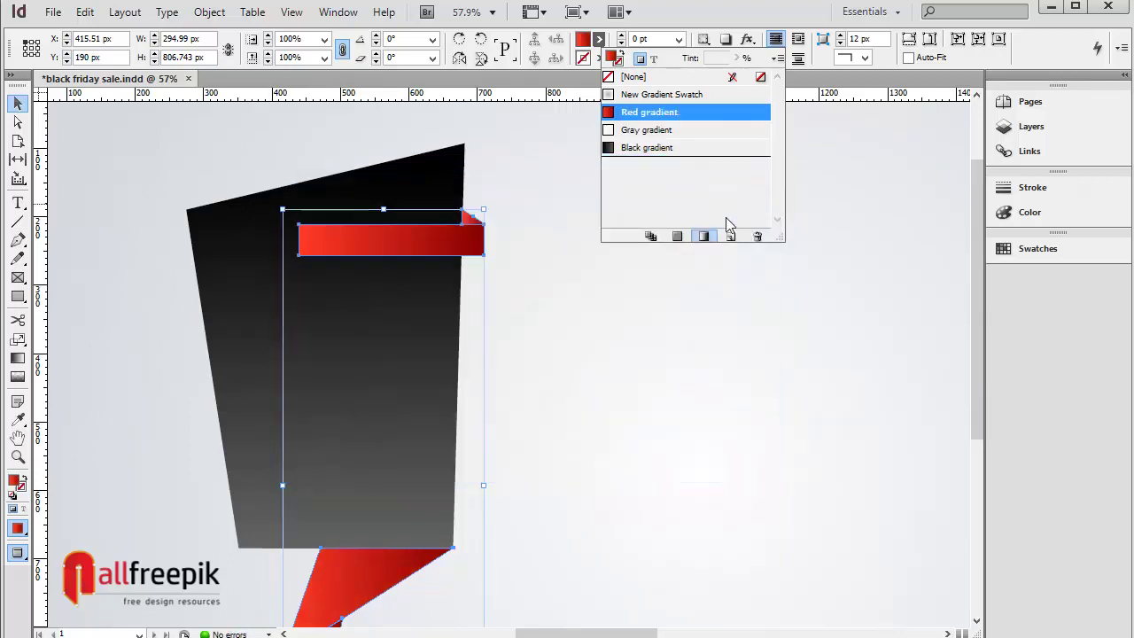
pyautogui.click(698, 336)
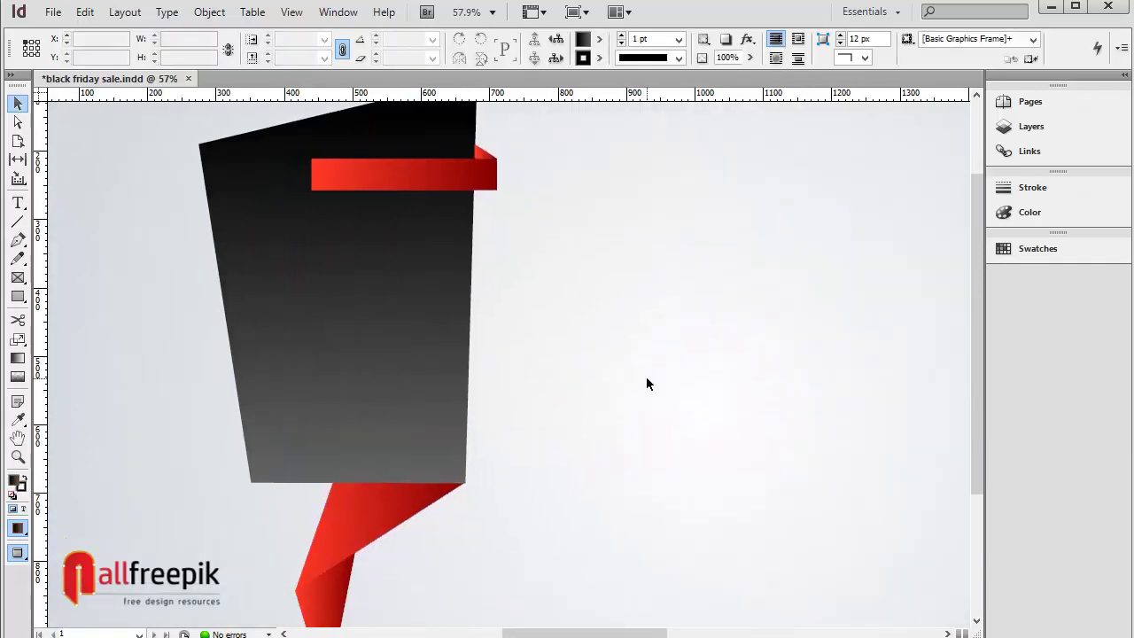
# Step: Shade the lower red tail bright at lower-left, dark at upper-right
pyautogui.hotkey('ctrl', '-')
pyautogui.hotkey('ctrl', '-')
pyautogui.hotkey('ctrl', '-')
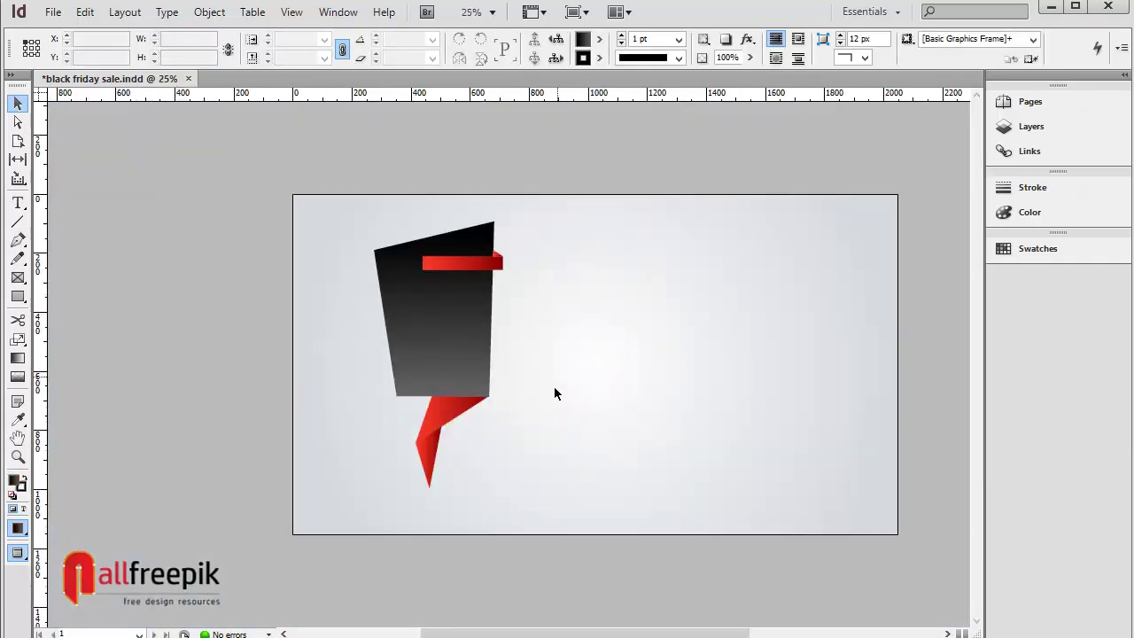
pyautogui.moveTo(557, 299); pyautogui.dragTo(375, 520)
pyautogui.click(482, 352)
pyautogui.moveTo(481, 352)
pyautogui.mouseDown()
pyautogui.moveTo(561, 477)
pyautogui.moveTo(337, 415)
pyautogui.mouseUp()
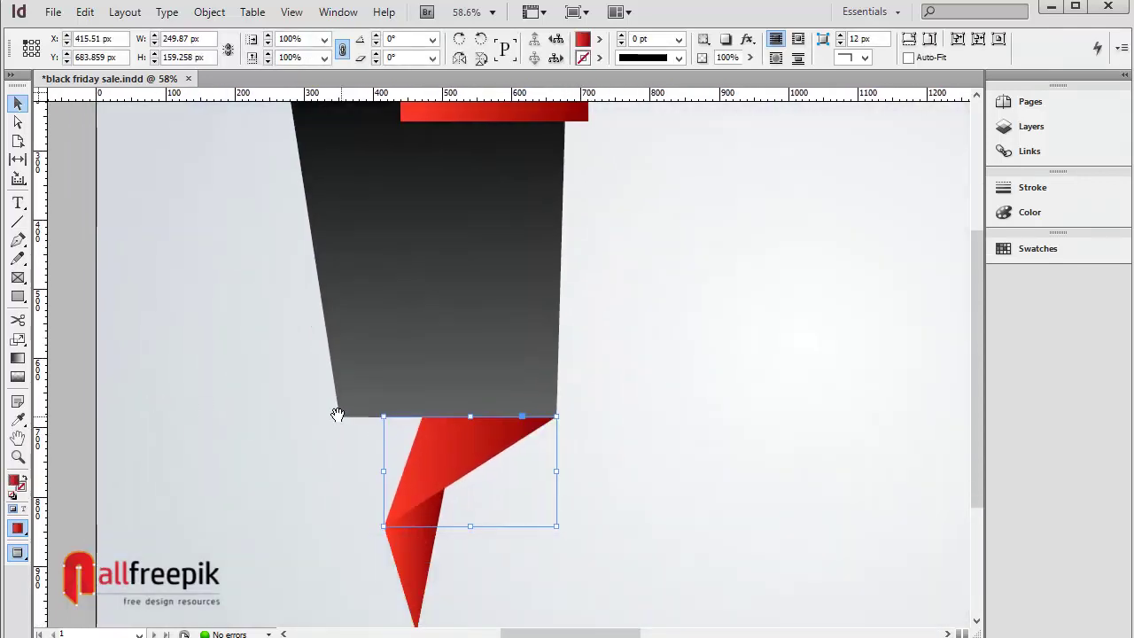
pyautogui.click(17, 358)
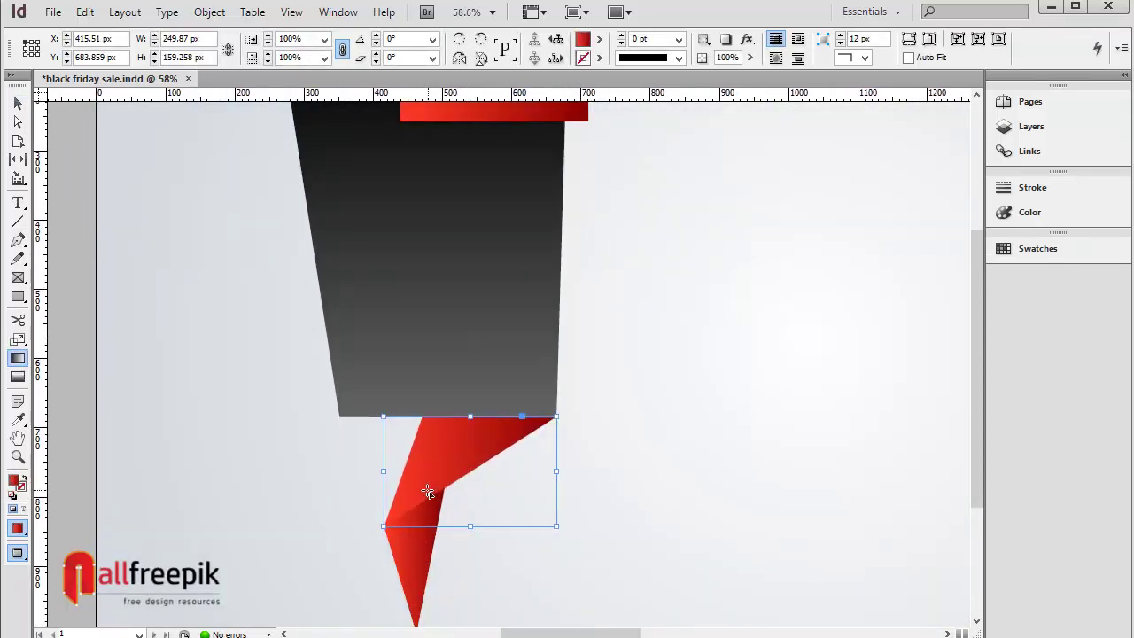
pyautogui.moveTo(428, 493); pyautogui.dragTo(504, 437)
pyautogui.moveTo(551, 542); pyautogui.dragTo(561, 483)
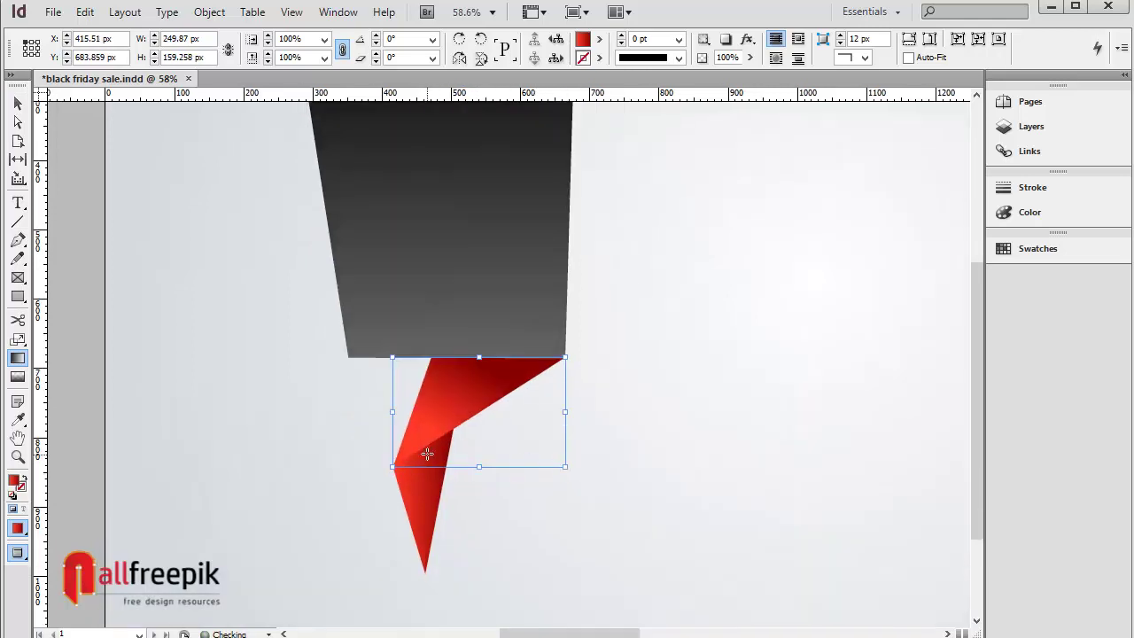
# Step: Redirect the upper ribbon gradient toward its tip and shade the lower triangle dark at top
pyautogui.moveTo(399, 459); pyautogui.dragTo(488, 340)
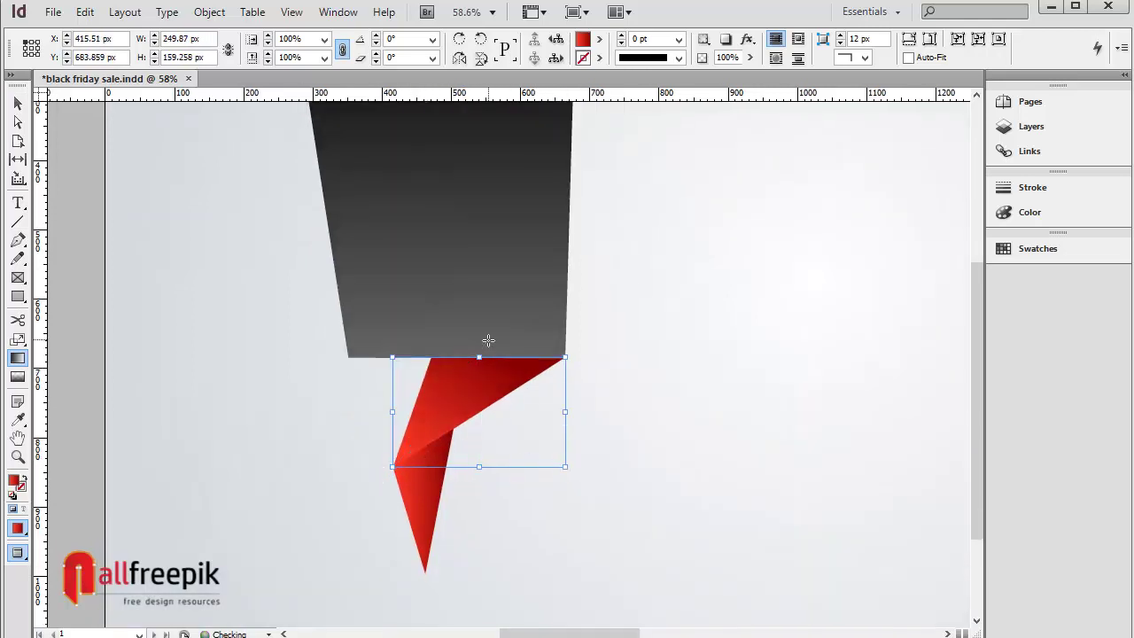
pyautogui.moveTo(435, 413); pyautogui.dragTo(508, 324)
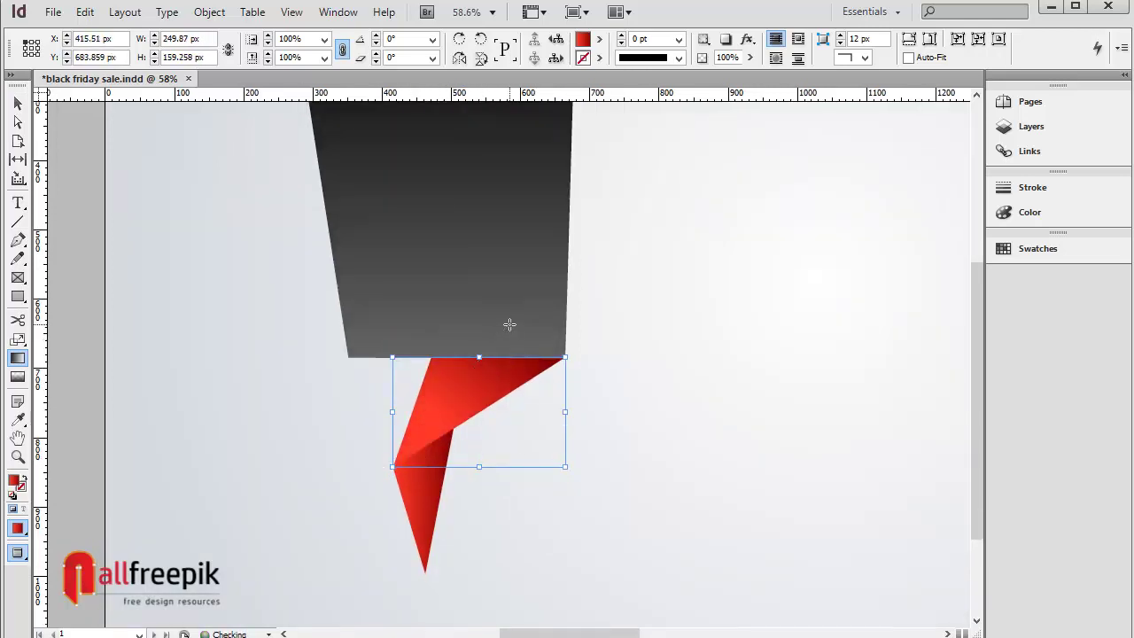
pyautogui.click(19, 105)
pyautogui.click(405, 518)
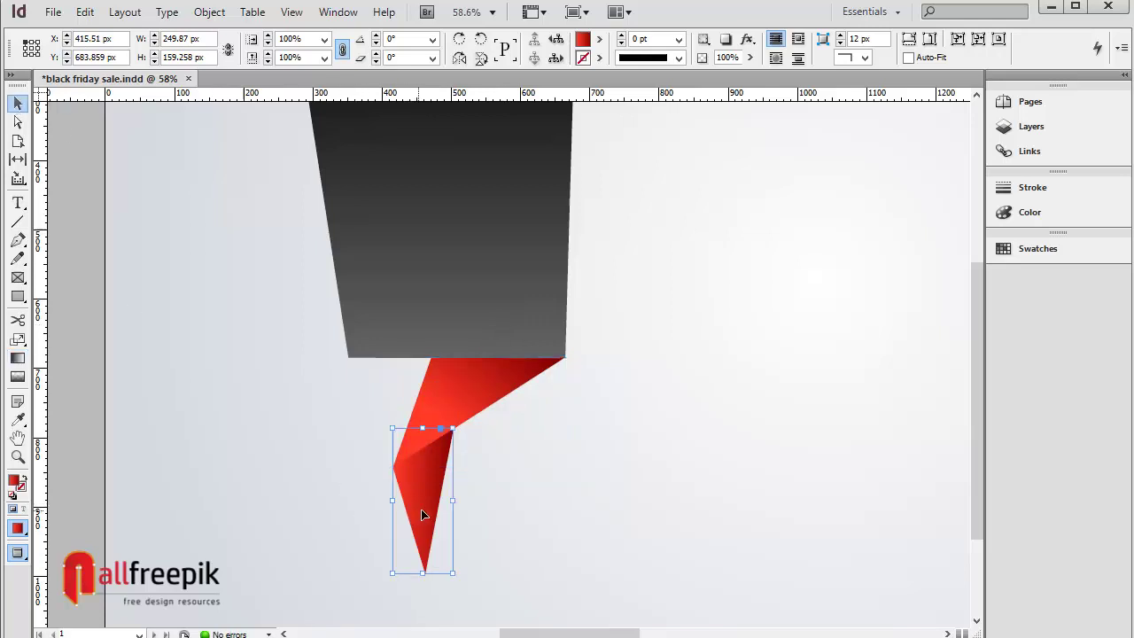
pyautogui.click(18, 359)
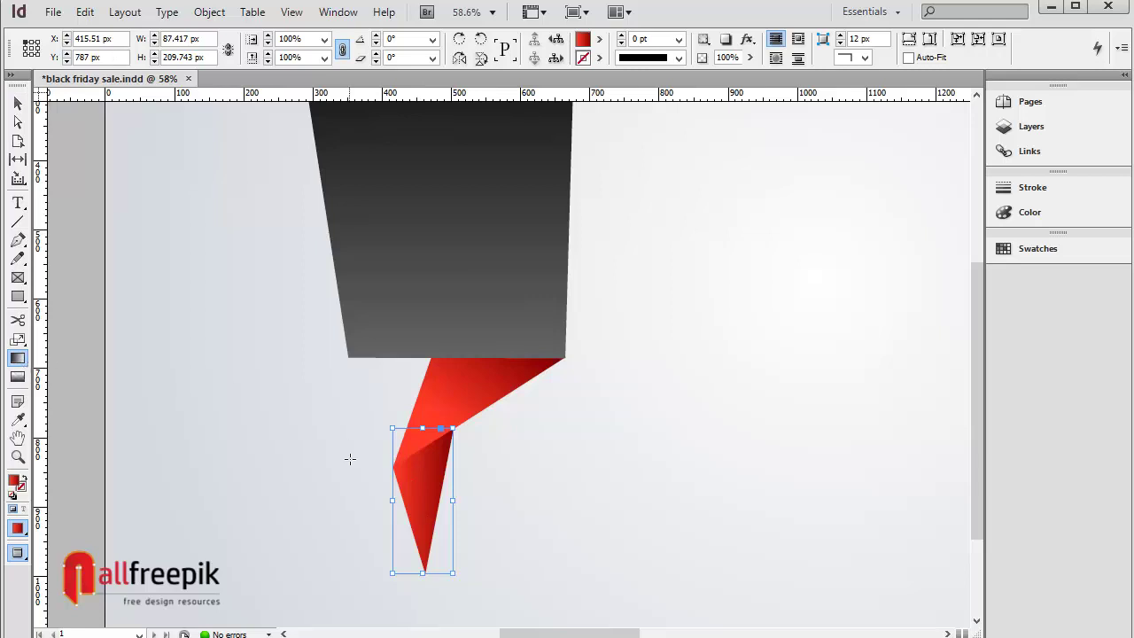
pyautogui.moveTo(414, 532); pyautogui.dragTo(428, 418)
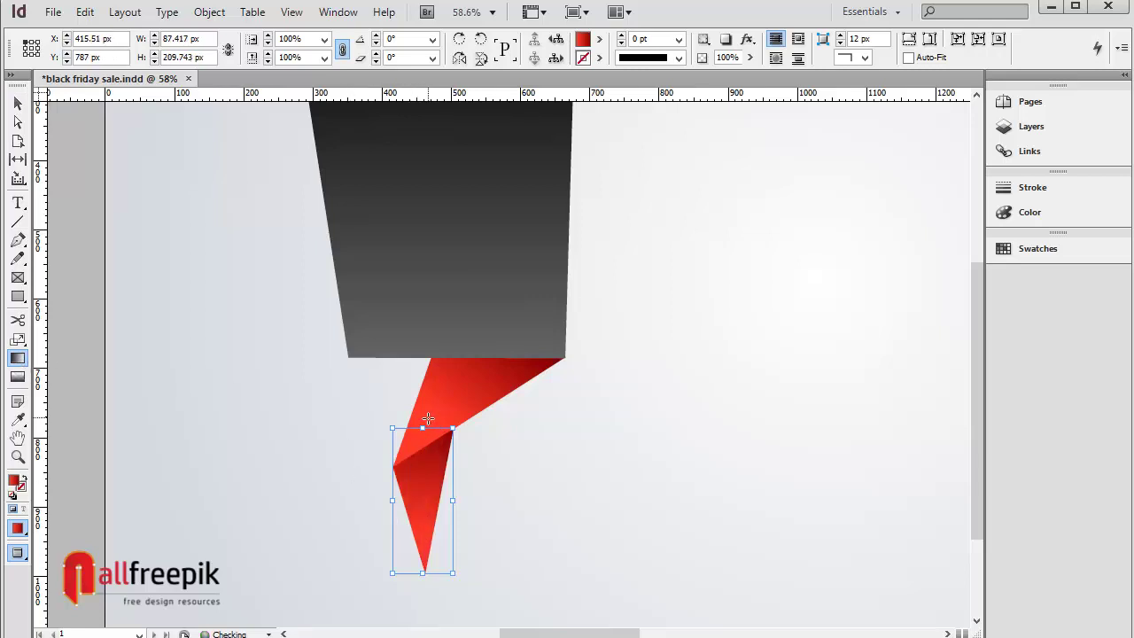
# Step: Move the black tag and both ribbon pieces slightly down
pyautogui.click(19, 105)
pyautogui.hotkey('ctrl', '-')
pyautogui.hotkey('ctrl', '-')
pyautogui.hotkey('ctrl', '-')
pyautogui.click(620, 217)
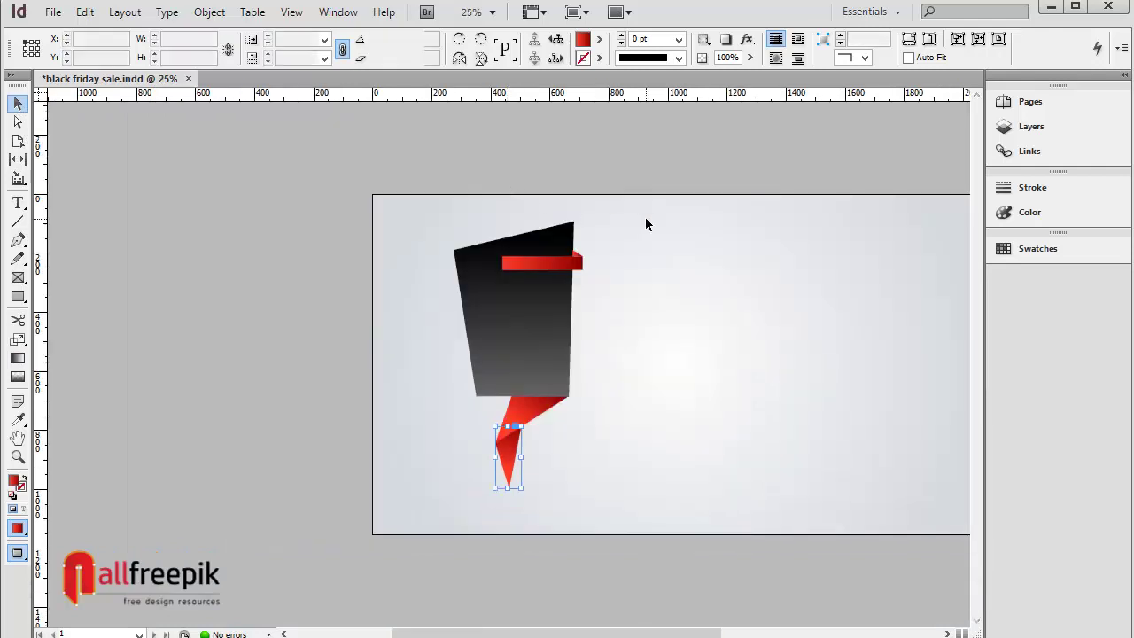
pyautogui.moveTo(598, 236); pyautogui.dragTo(447, 492)
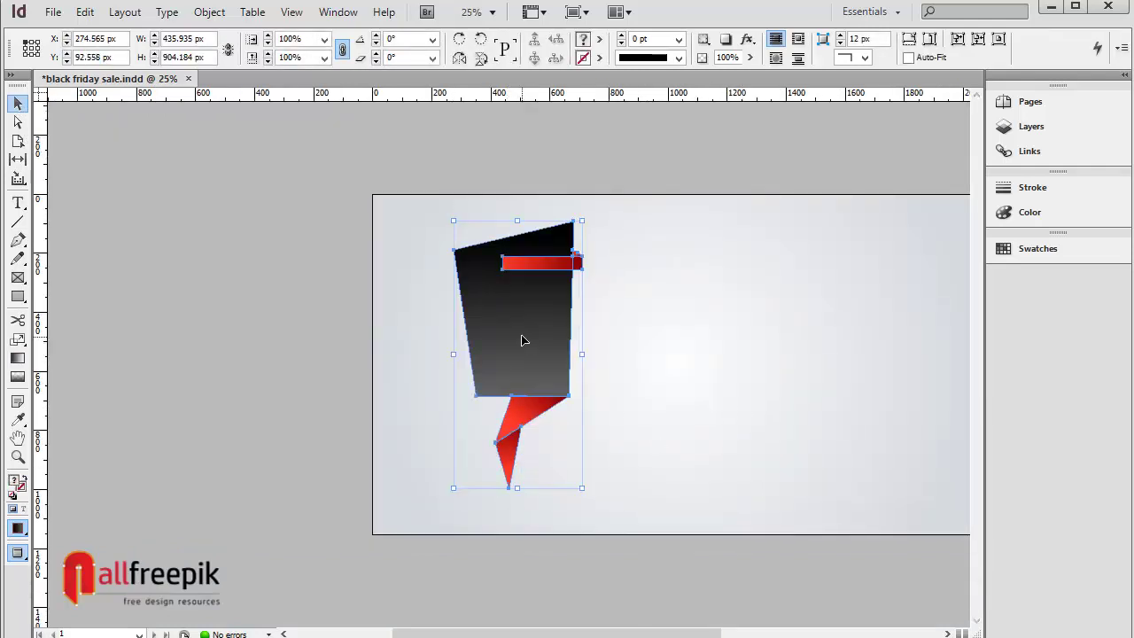
pyautogui.moveTo(523, 340); pyautogui.dragTo(523, 345)
pyautogui.moveTo(683, 379); pyautogui.dragTo(602, 379)
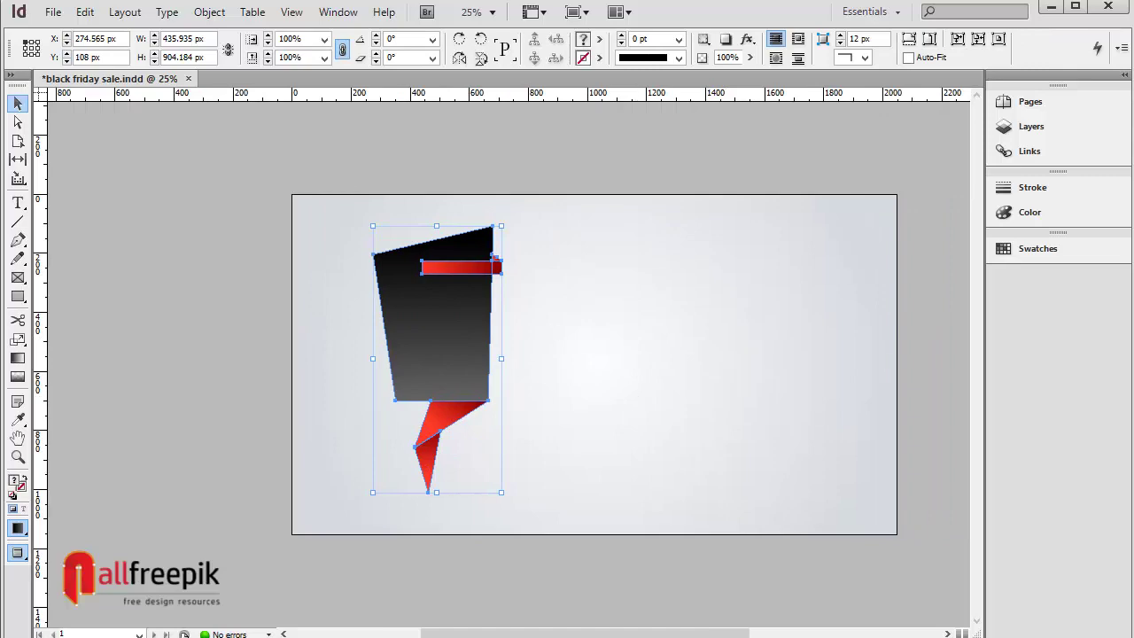
# Step: Copy and paste the tag in place, then drag the copy to the right of the original
pyautogui.click(89, 14)
pyautogui.click(150, 95)
pyautogui.click(85, 12)
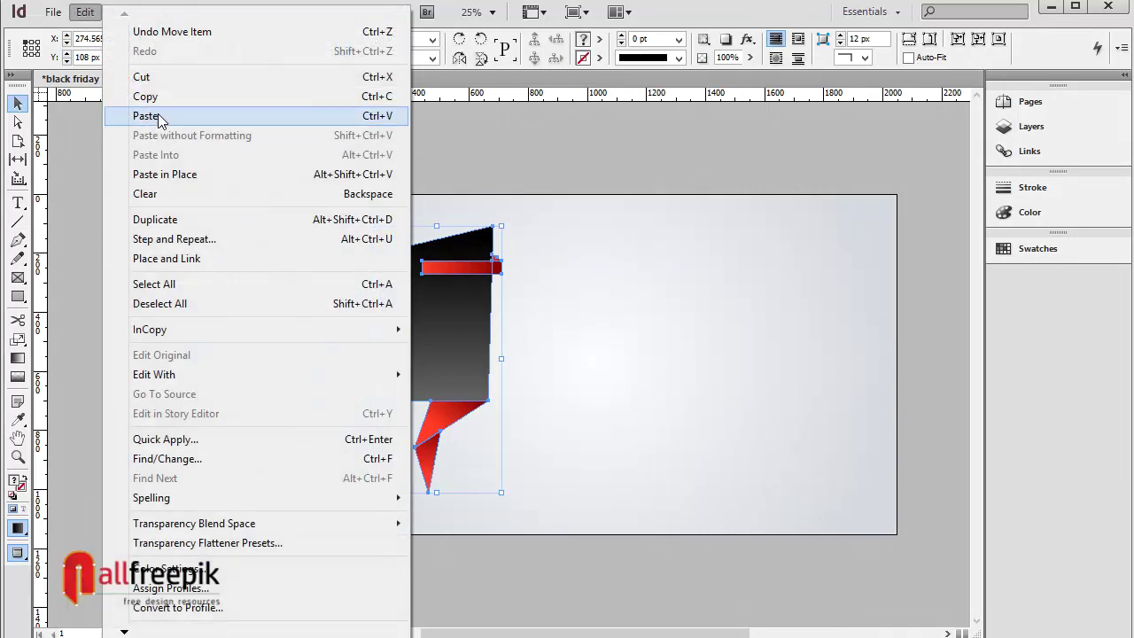
pyautogui.click(178, 174)
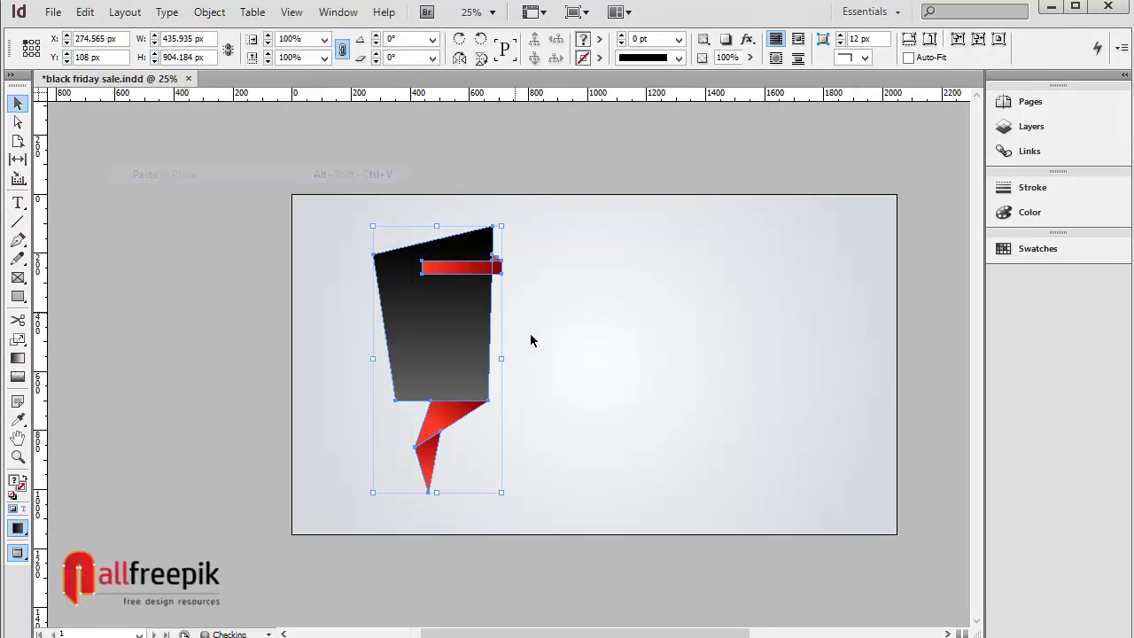
pyautogui.moveTo(452, 342); pyautogui.dragTo(598, 345)
pyautogui.click(751, 252)
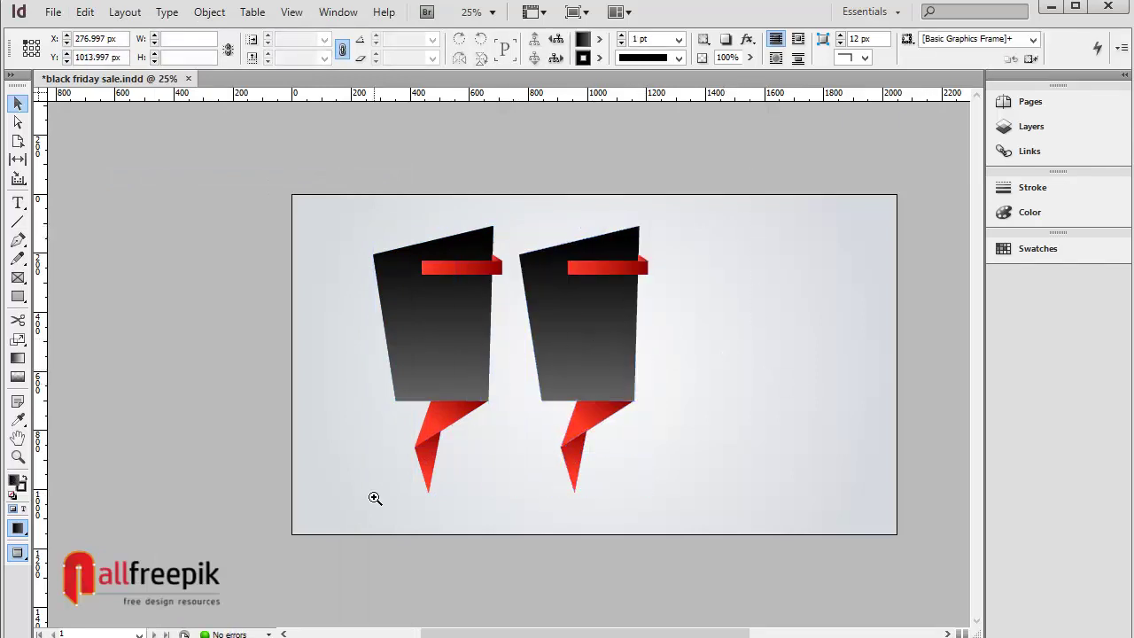
# Step: Draw a thin rectangle bar across the top of the second tag
pyautogui.moveTo(754, 179); pyautogui.dragTo(375, 496)
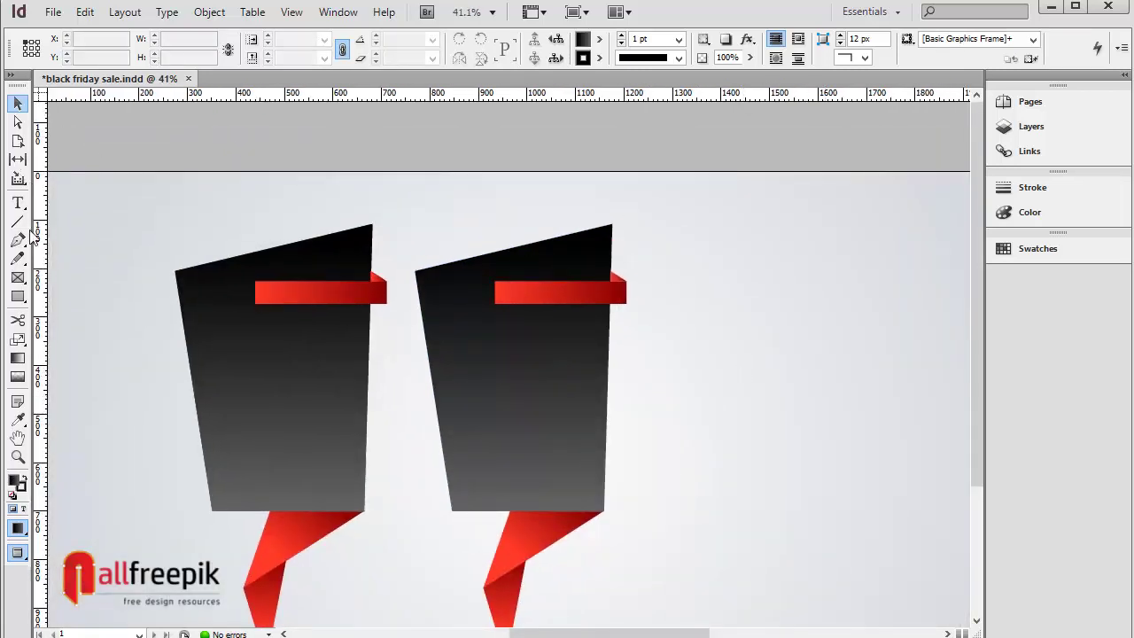
pyautogui.click(17, 297)
pyautogui.moveTo(296, 144); pyautogui.dragTo(789, 326)
pyautogui.moveTo(253, 226); pyautogui.dragTo(639, 231)
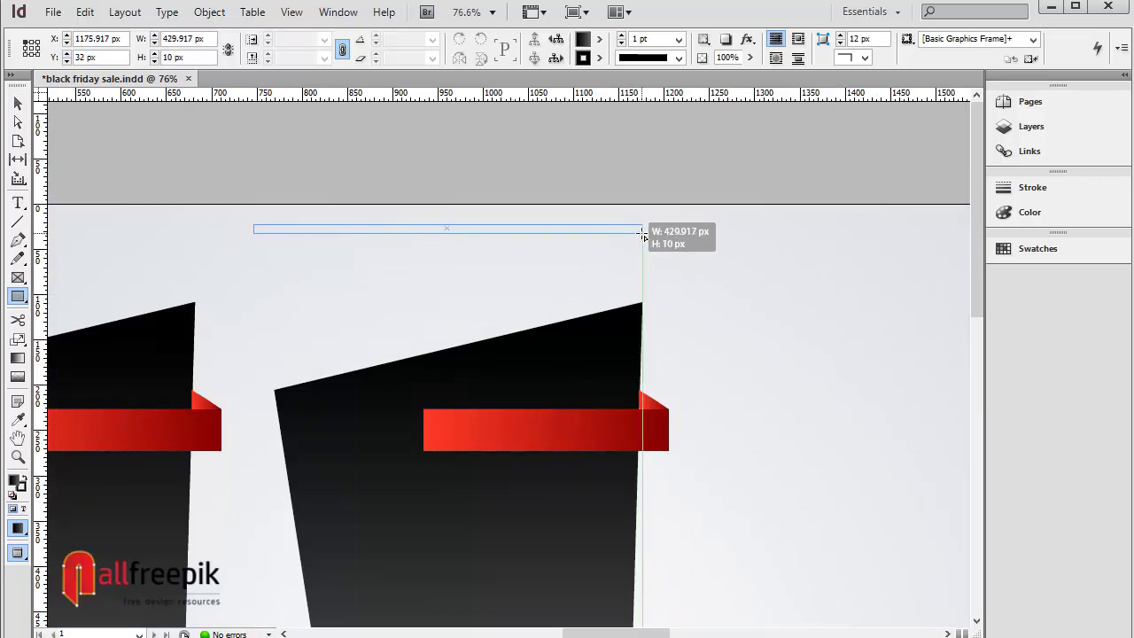
pyautogui.moveTo(638, 231); pyautogui.dragTo(645, 232)
# Step: Give the bar no stroke and a Gray gradient fill
pyautogui.click(21, 105)
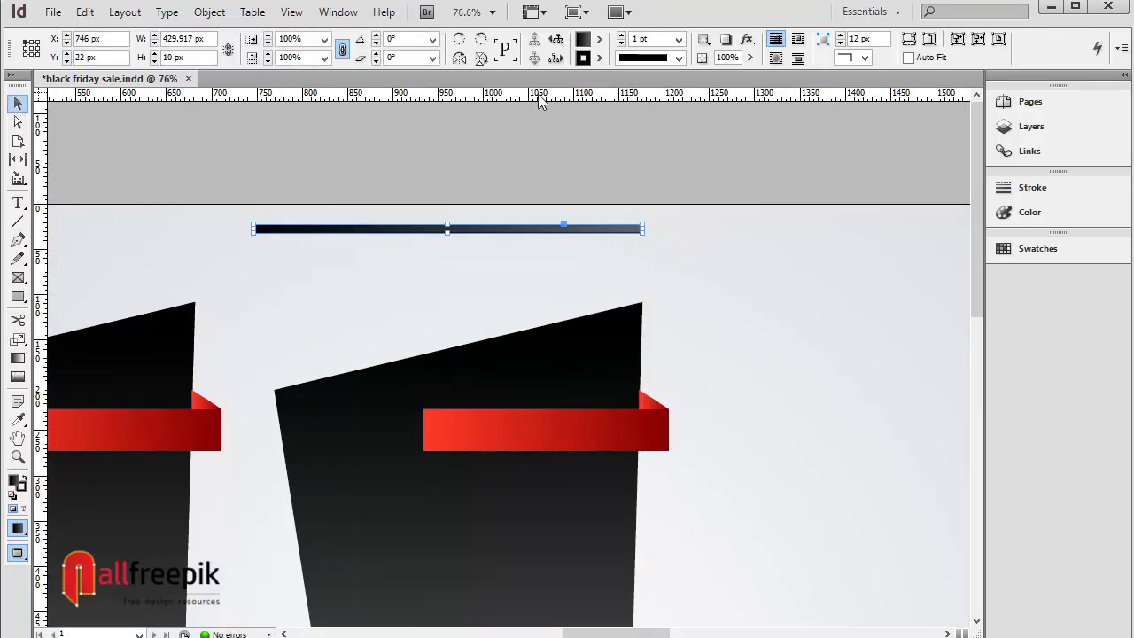
pyautogui.click(600, 58)
pyautogui.click(625, 92)
pyautogui.click(600, 41)
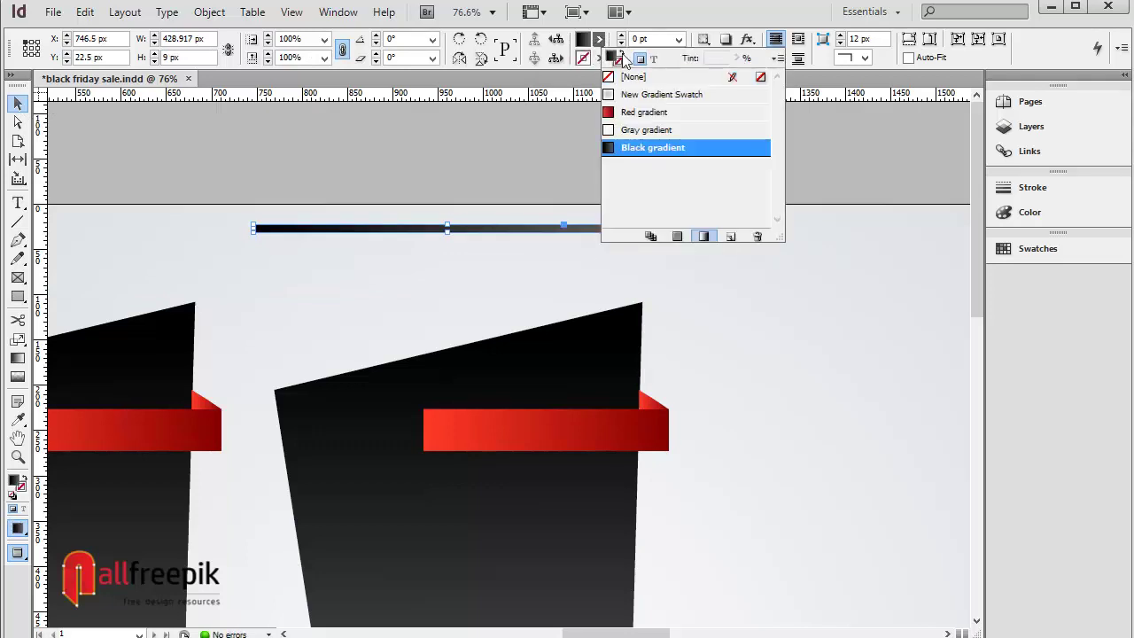
pyautogui.click(663, 133)
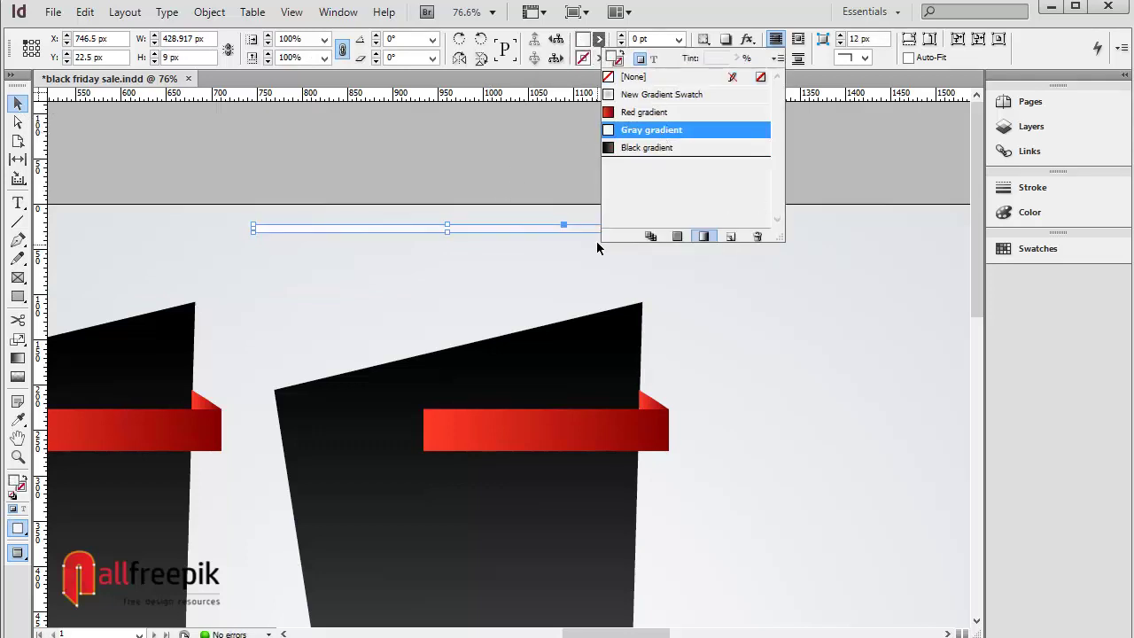
pyautogui.doubleClick(650, 131)
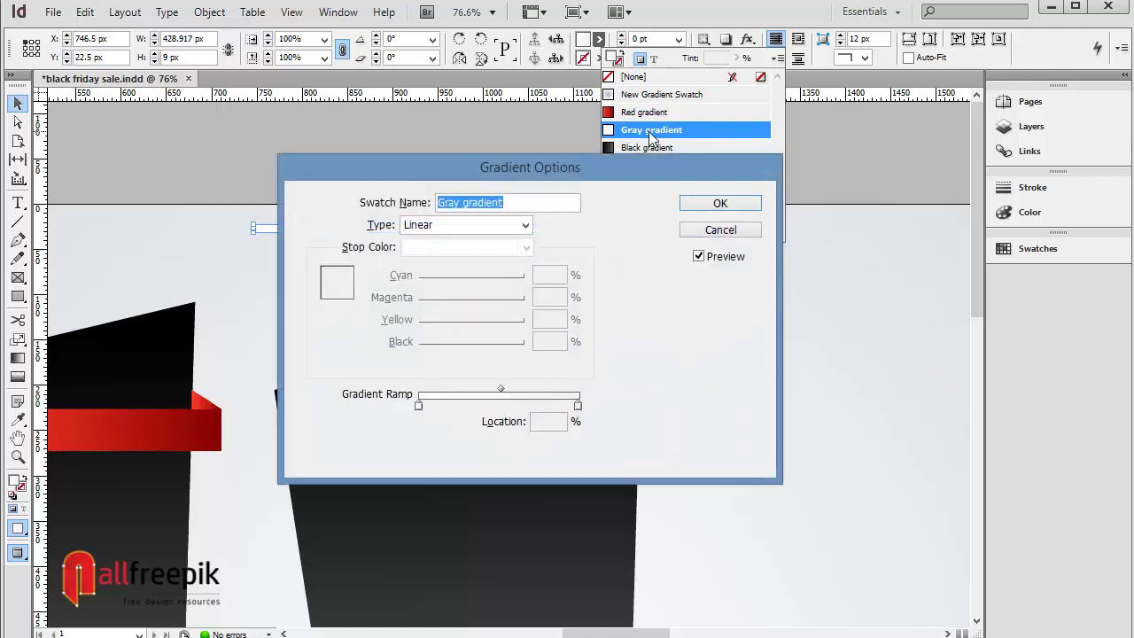
pyautogui.click(720, 204)
pyautogui.click(421, 189)
pyautogui.click(508, 228)
pyautogui.click(17, 357)
# Step: Run the bar's Gray gradient vertically across its height
pyautogui.moveTo(332, 168); pyautogui.dragTo(526, 263)
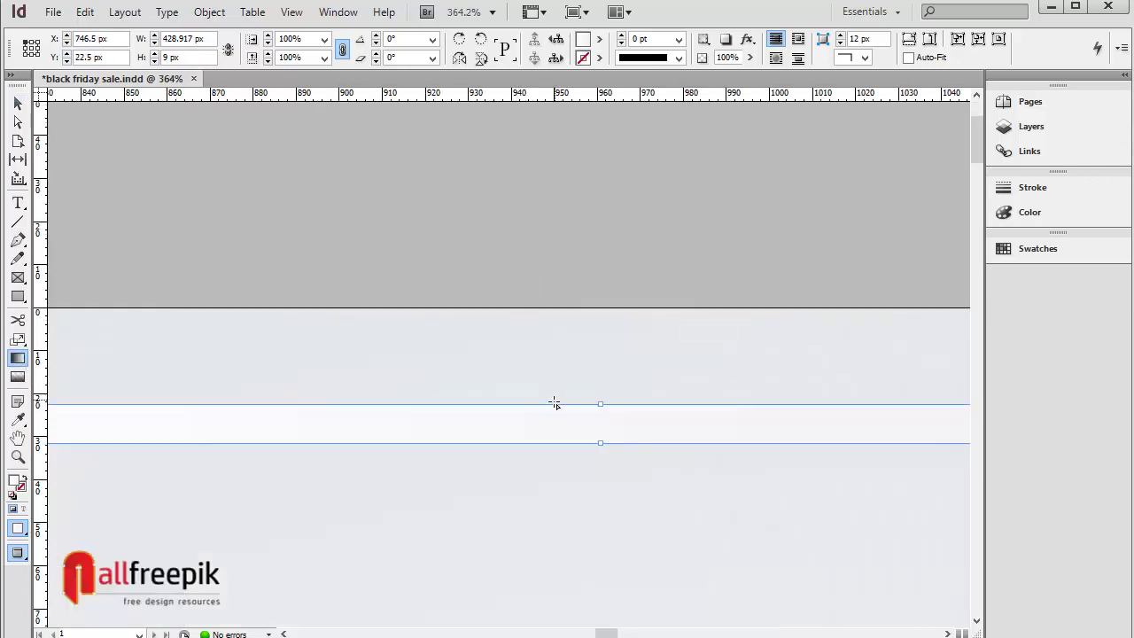
pyautogui.moveTo(553, 406); pyautogui.dragTo(552, 441)
pyautogui.hotkey('ctrl', '-')
pyautogui.hotkey('ctrl', '-')
pyautogui.hotkey('ctrl', '-')
pyautogui.hotkey('ctrl', '-')
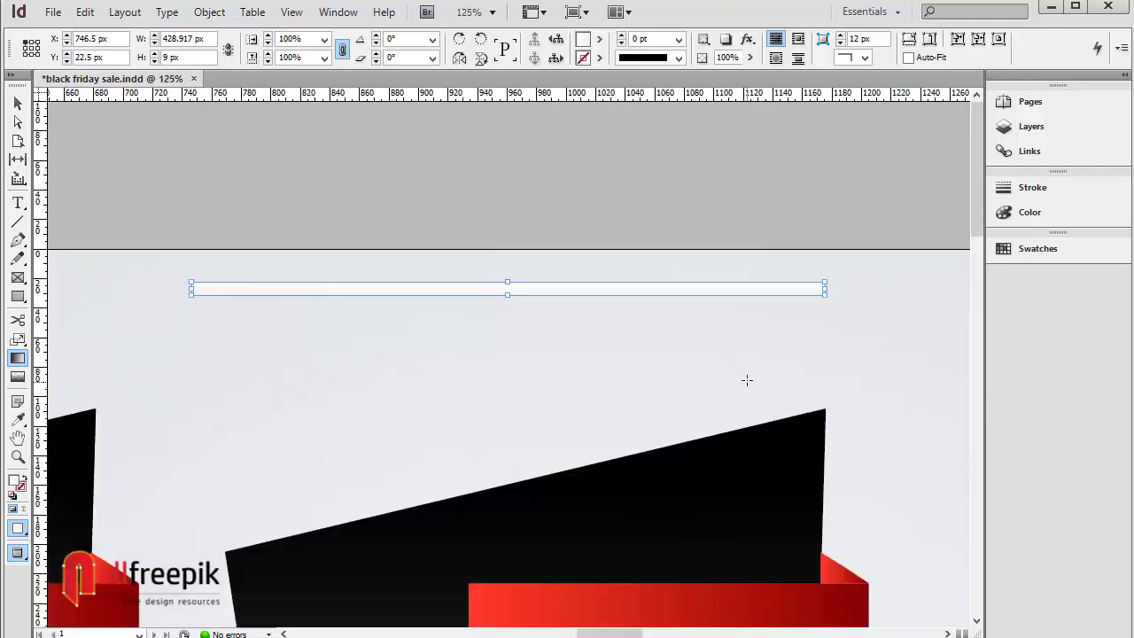
pyautogui.moveTo(488, 288); pyautogui.dragTo(588, 338)
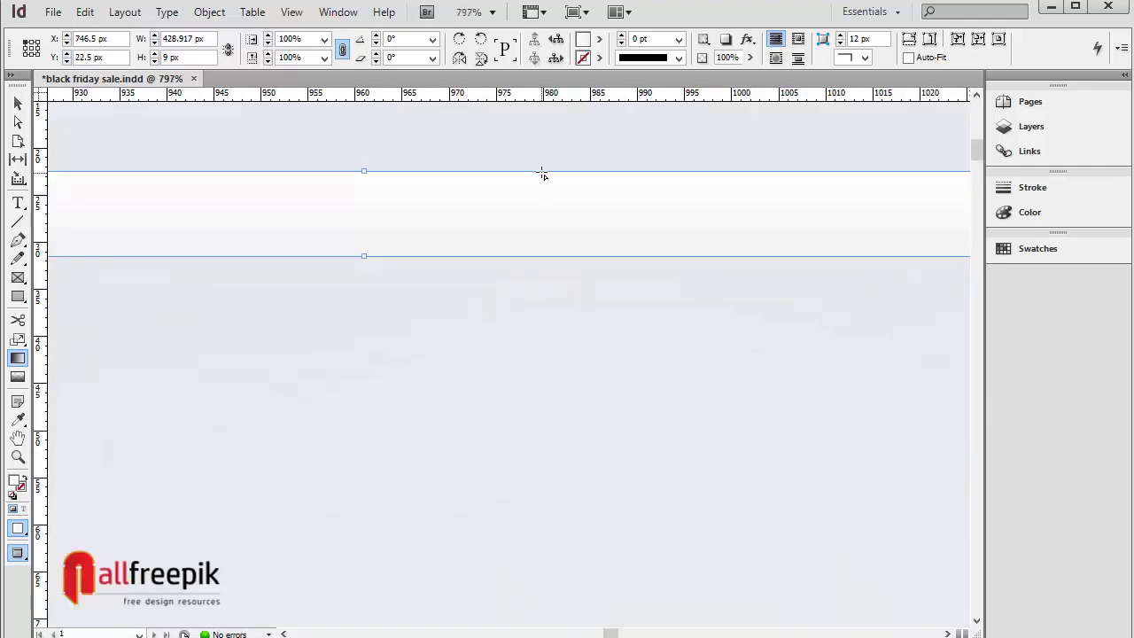
pyautogui.moveTo(542, 171); pyautogui.dragTo(534, 278)
# Step: Move the thin gradient bar slightly lower
pyautogui.scroll(-2, 535, 282)
pyautogui.scroll(-1, 534, 281)
pyautogui.scroll(-1, 534, 280)
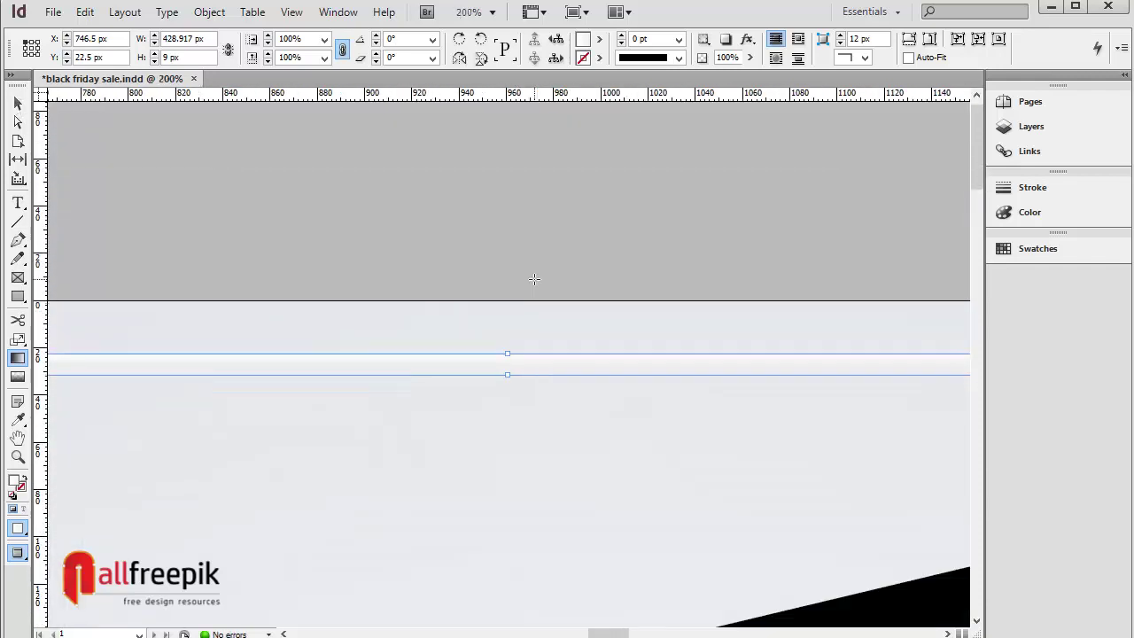
pyautogui.click(18, 105)
pyautogui.scroll(-1, 379, 232)
pyautogui.scroll(-1, 378, 232)
pyautogui.click(378, 225)
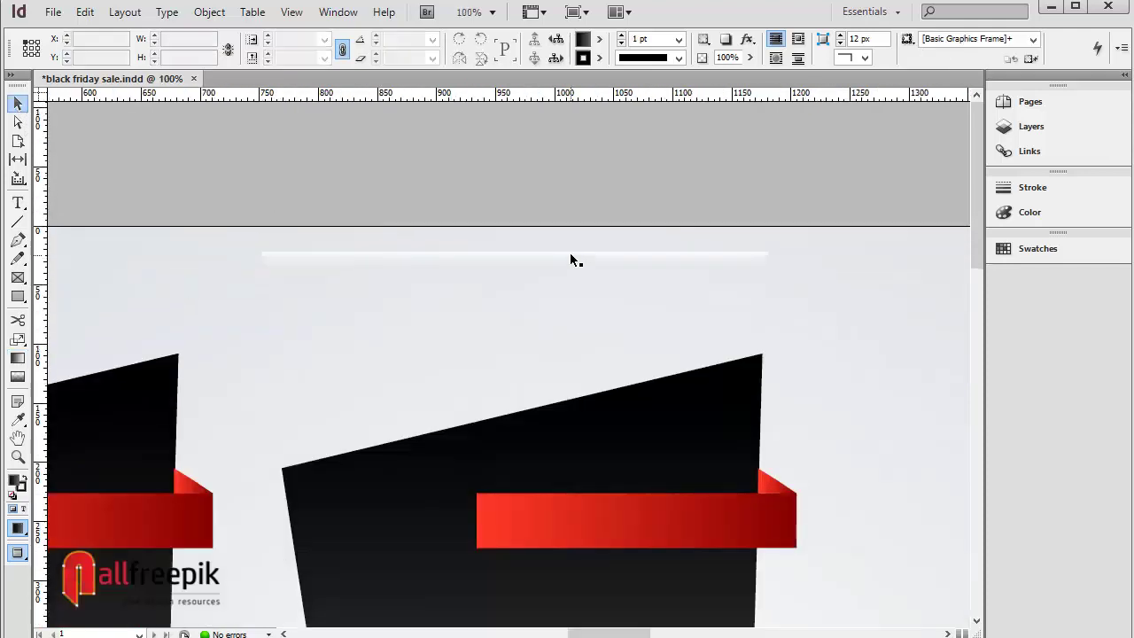
pyautogui.moveTo(597, 263); pyautogui.dragTo(600, 273)
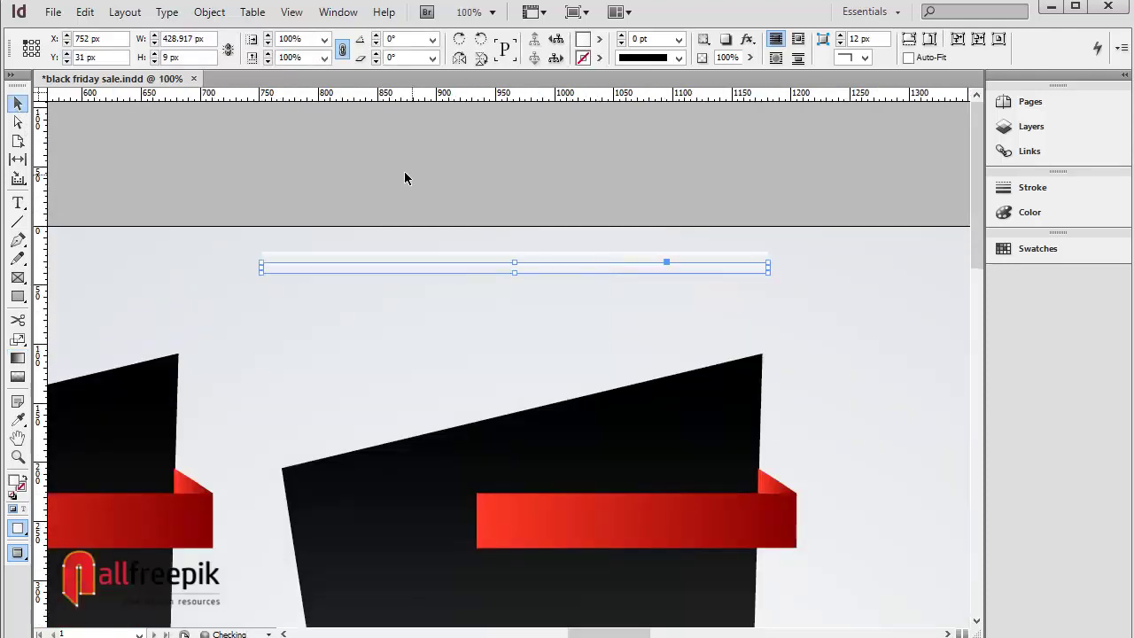
# Step: Step and Repeat the gradient bar into 72 copies stacked downward at 9 px spacing
pyautogui.click(85, 11)
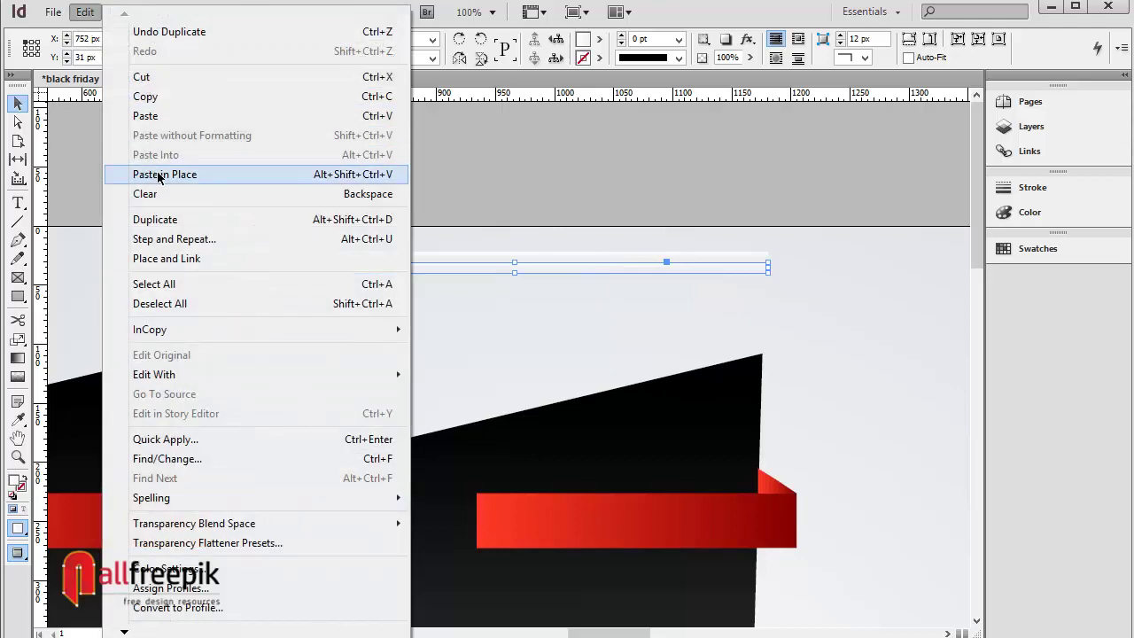
pyautogui.click(169, 171)
pyautogui.click(645, 270)
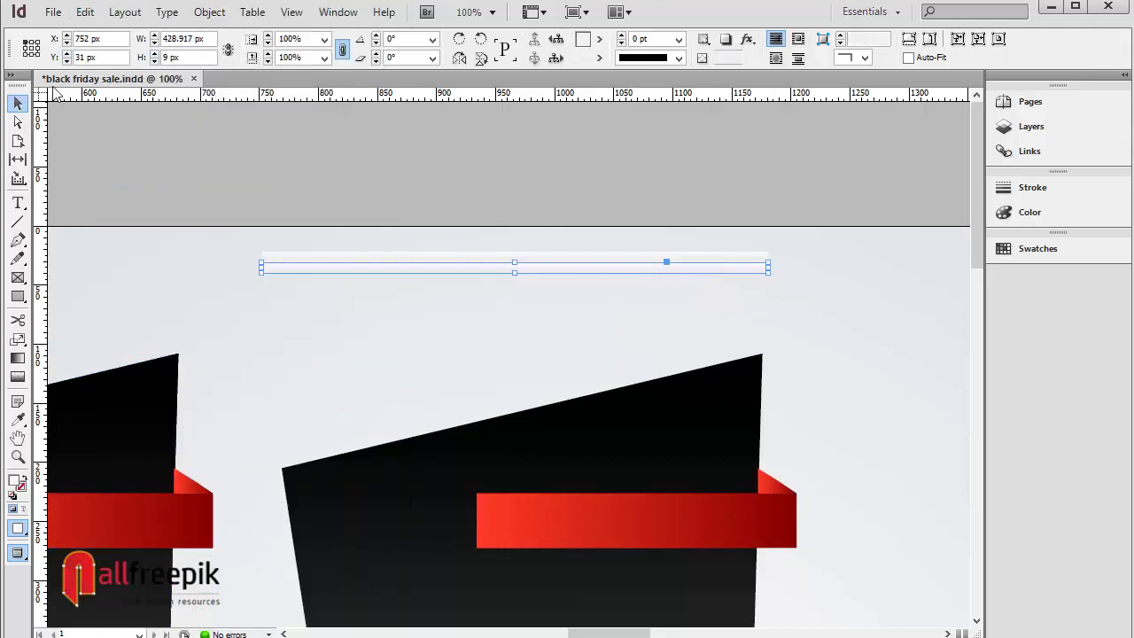
pyautogui.click(85, 11)
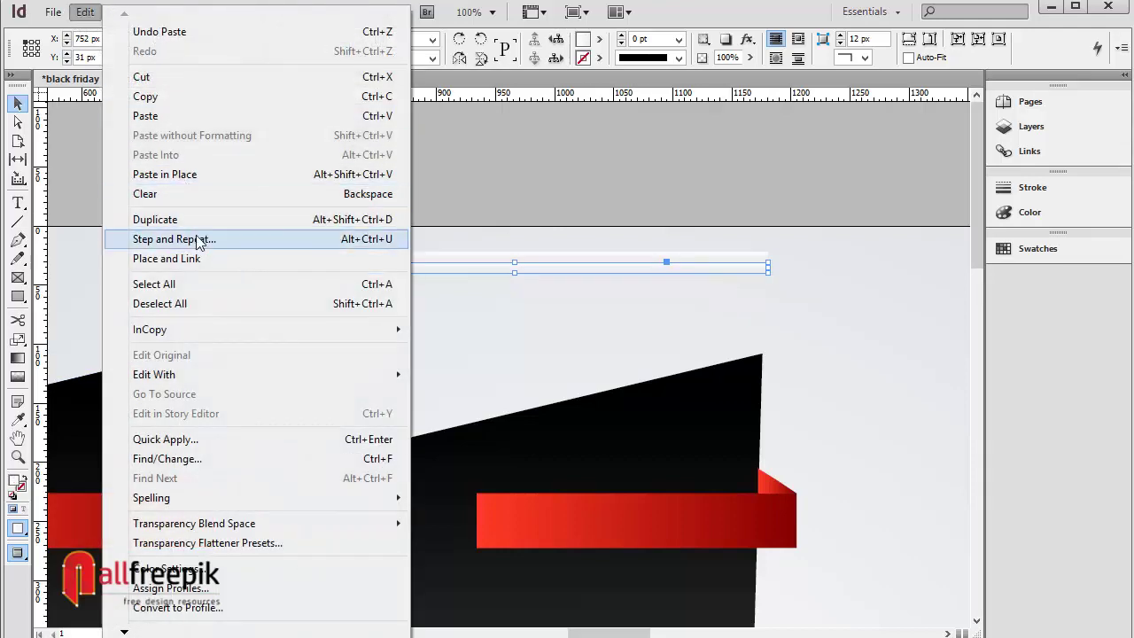
pyautogui.click(178, 239)
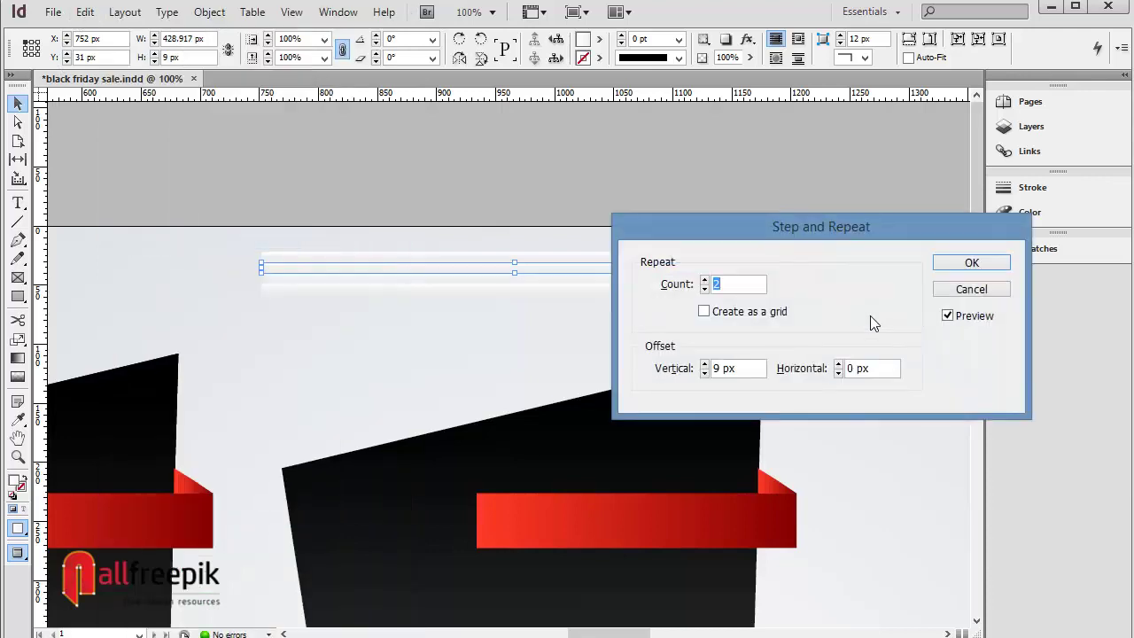
pyautogui.write('8')
pyautogui.press('BackSpace')
pyautogui.write('29')
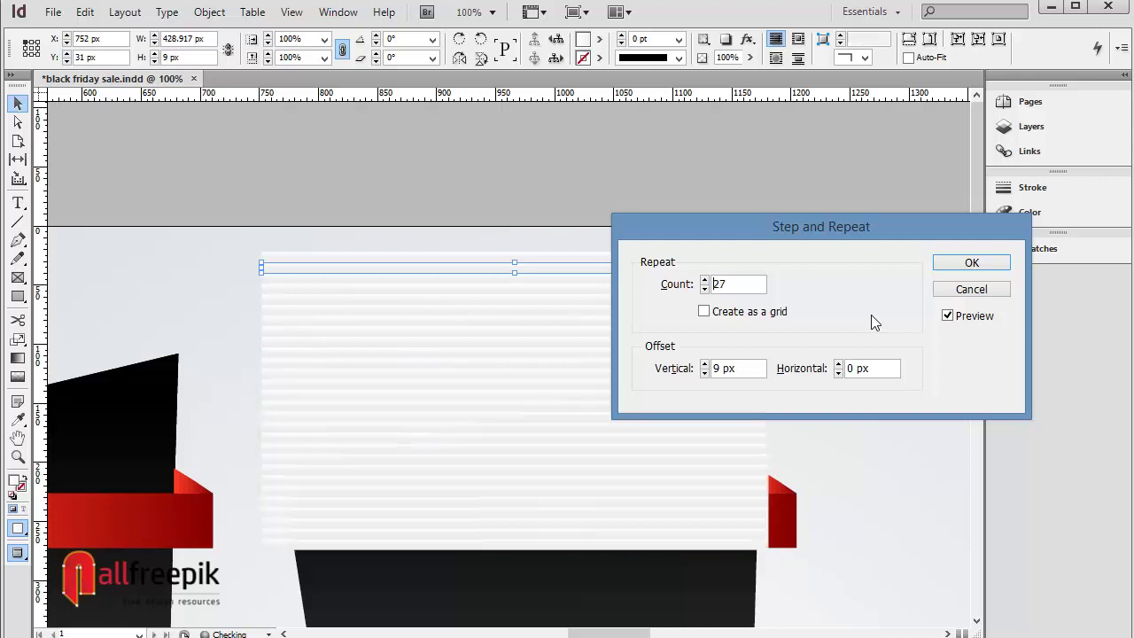
pyautogui.press('Up')
pyautogui.press('Up')
pyautogui.press('Up')
pyautogui.press('Up')
pyautogui.press('Up')
pyautogui.press('Up')
pyautogui.press('Up')
pyautogui.press('Up')
pyautogui.press('Up')
pyautogui.press('Up')
pyautogui.press('Up')
pyautogui.press('Up')
pyautogui.press('Up')
pyautogui.press('Up')
pyautogui.press('Up')
pyautogui.press('Up')
pyautogui.press('Up')
pyautogui.press('Up')
pyautogui.press('Up')
pyautogui.press('Up')
pyautogui.press('Up')
pyautogui.press('Up')
pyautogui.press('Up')
pyautogui.press('Up')
pyautogui.press('Up')
pyautogui.press('Up')
pyautogui.press('Up')
pyautogui.press('Up')
pyautogui.press('Up')
pyautogui.press('Up')
pyautogui.press('Up')
pyautogui.press('Up')
pyautogui.press('Up')
pyautogui.press('Up')
pyautogui.press('Up')
pyautogui.press('Up')
pyautogui.press('Up')
pyautogui.press('Up')
pyautogui.press('Up')
pyautogui.press('Up')
pyautogui.press('Up')
pyautogui.press('Up')
pyautogui.press('Up')
pyautogui.click(972, 263)
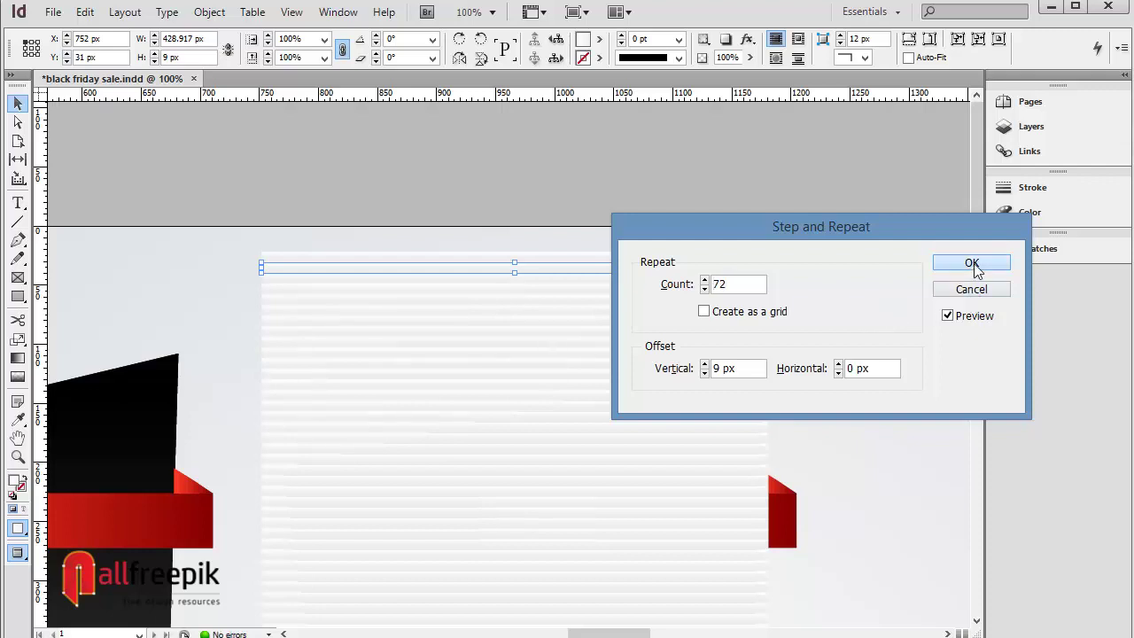
pyautogui.hotkey('ctrl', '-')
pyautogui.hotkey('ctrl', '-')
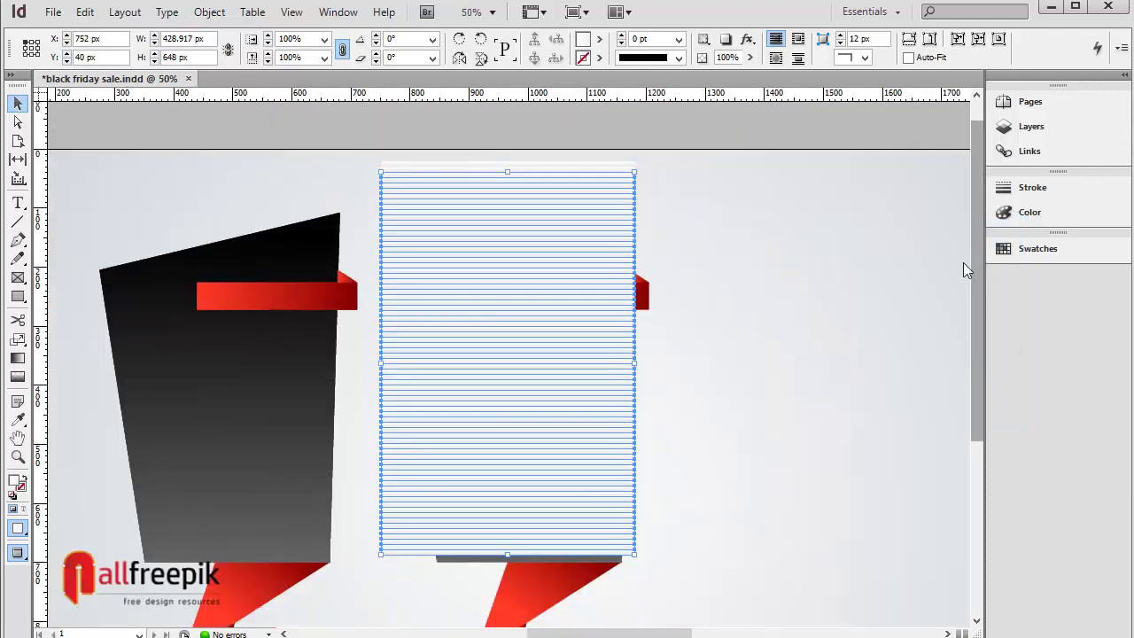
# Step: Delete the extra top lines and move the remaining line stack to the right
pyautogui.click(706, 255)
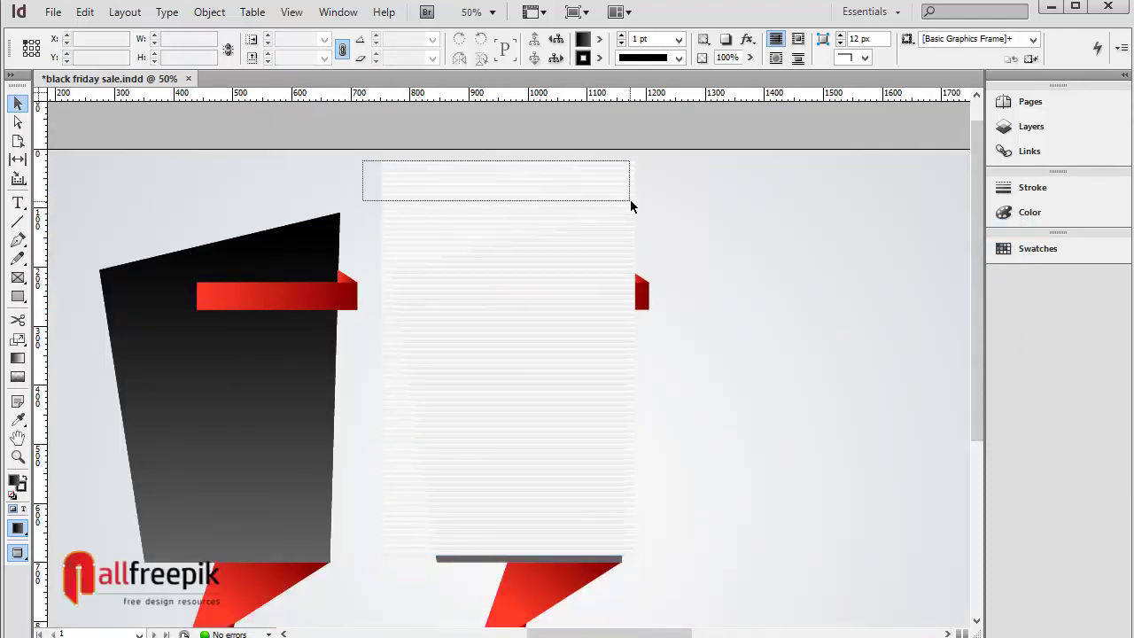
pyautogui.moveTo(362, 158); pyautogui.dragTo(667, 210)
pyautogui.press('Delete')
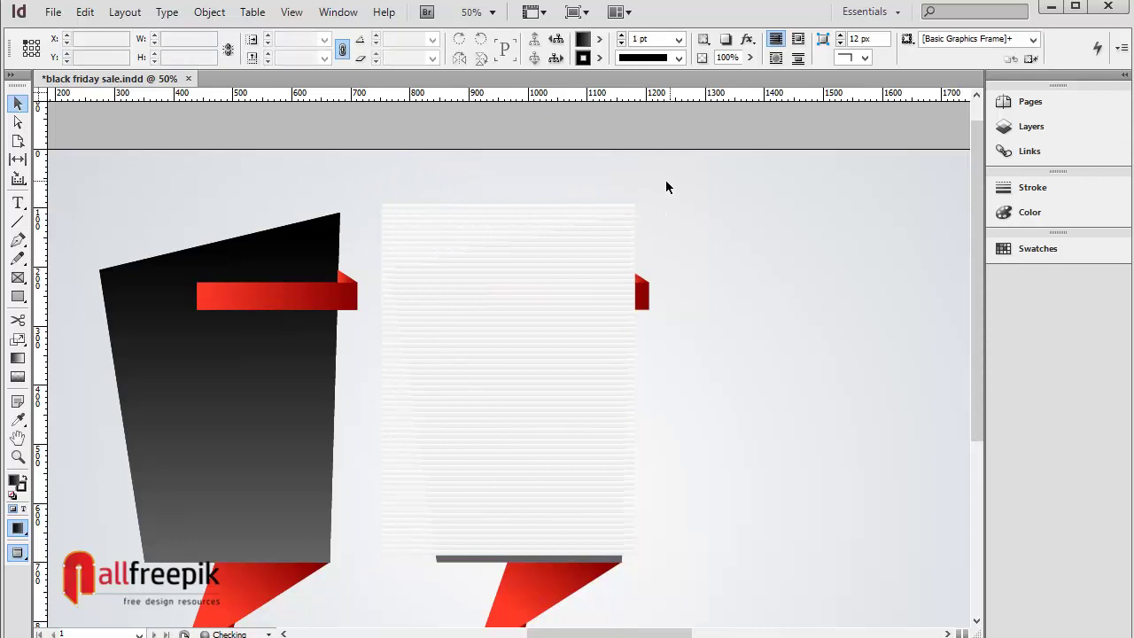
pyautogui.moveTo(390, 193); pyautogui.dragTo(397, 505)
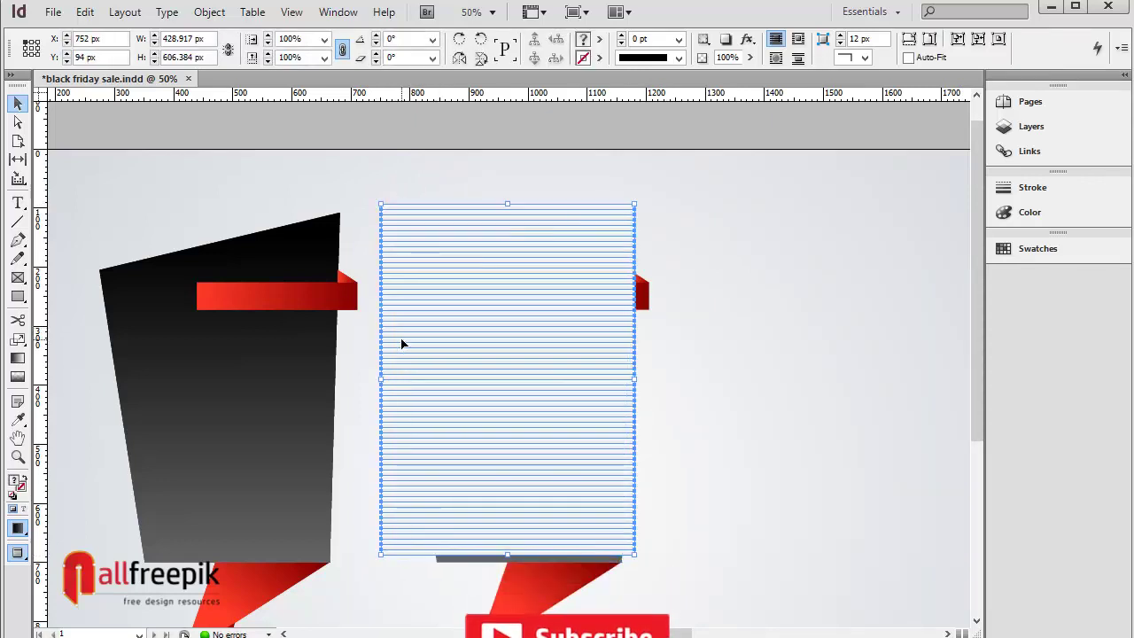
pyautogui.moveTo(398, 421); pyautogui.dragTo(712, 422)
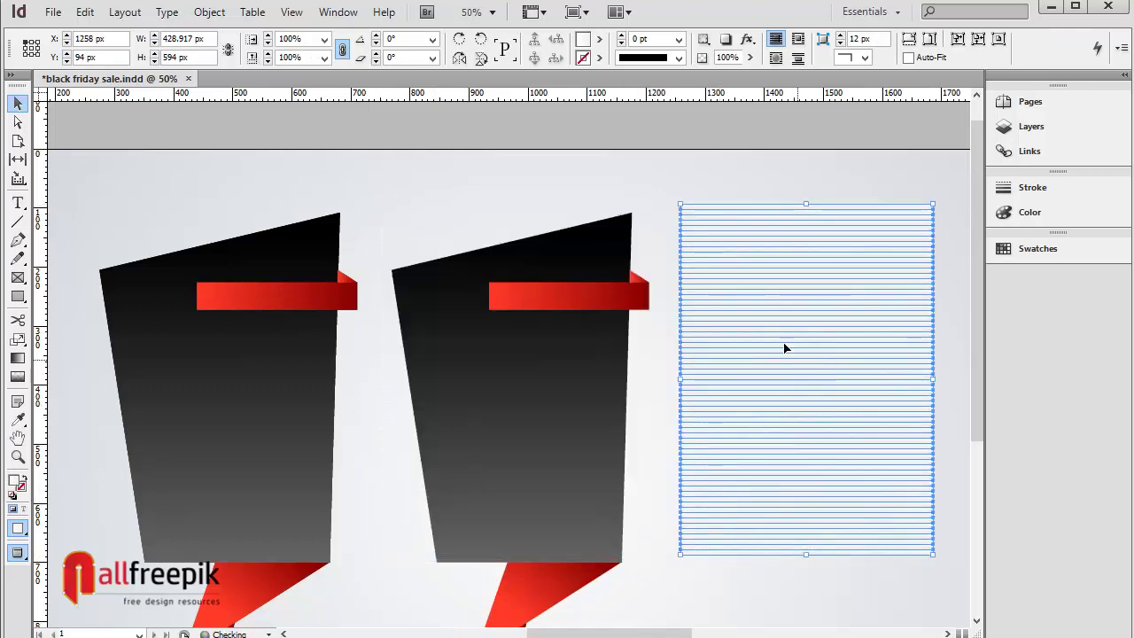
# Step: Group the lines and stretch the group over the second black tag
pyautogui.click(209, 12)
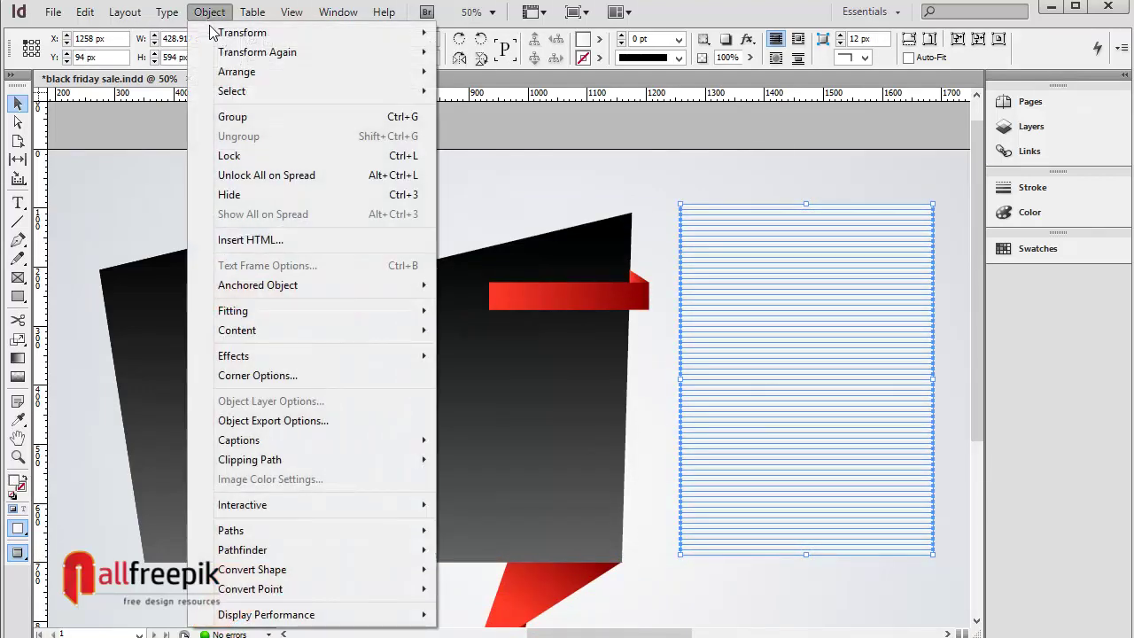
pyautogui.click(234, 117)
pyautogui.moveTo(806, 285); pyautogui.dragTo(787, 283)
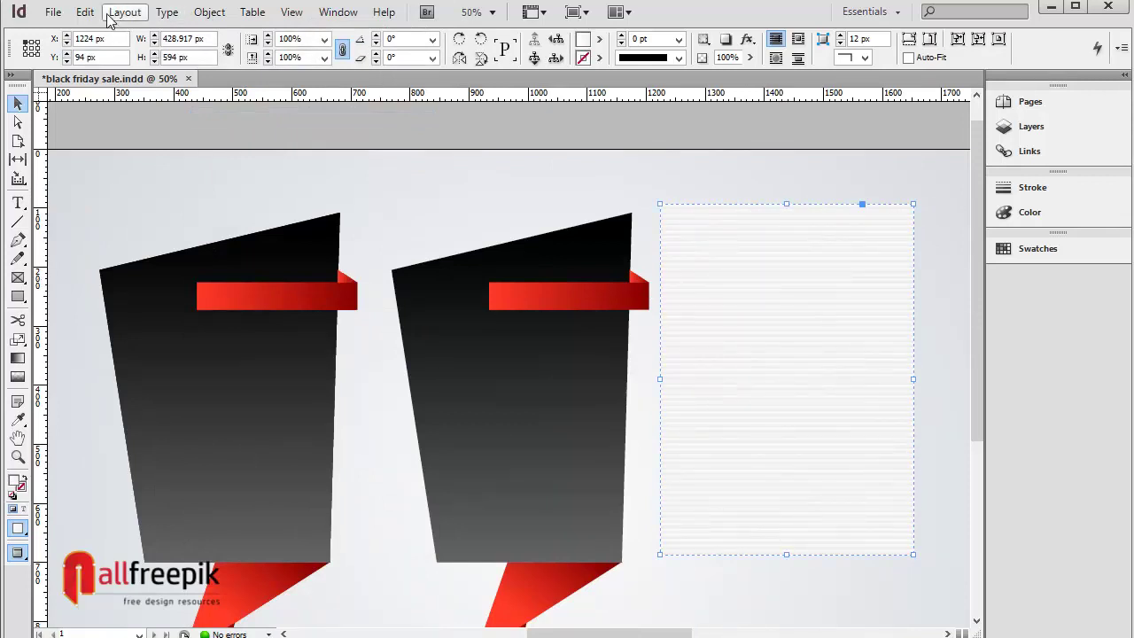
pyautogui.moveTo(775, 339); pyautogui.dragTo(502, 340)
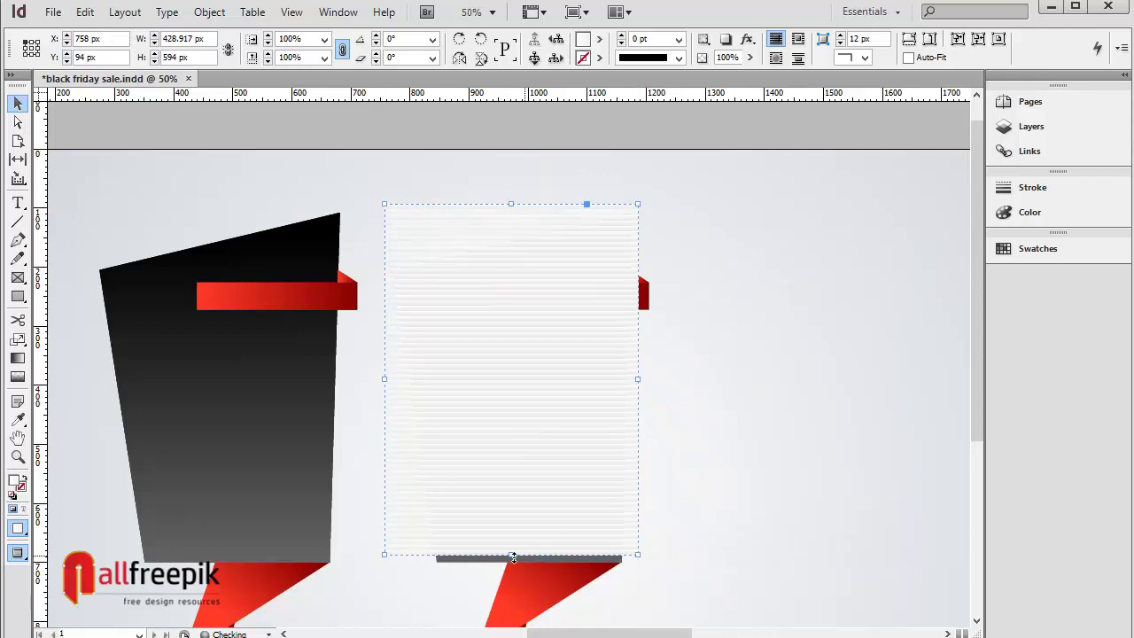
pyautogui.moveTo(510, 555); pyautogui.dragTo(509, 567)
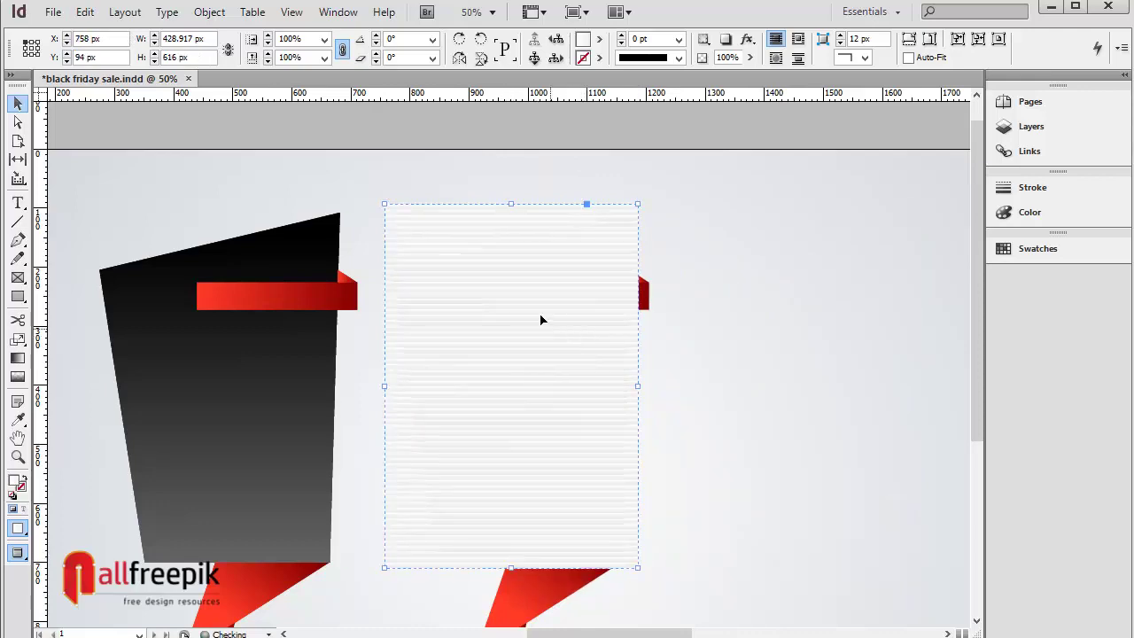
# Step: Cut the line group to the clipboard and select the second black tag
pyautogui.click(85, 12)
pyautogui.click(106, 95)
pyautogui.click(608, 253)
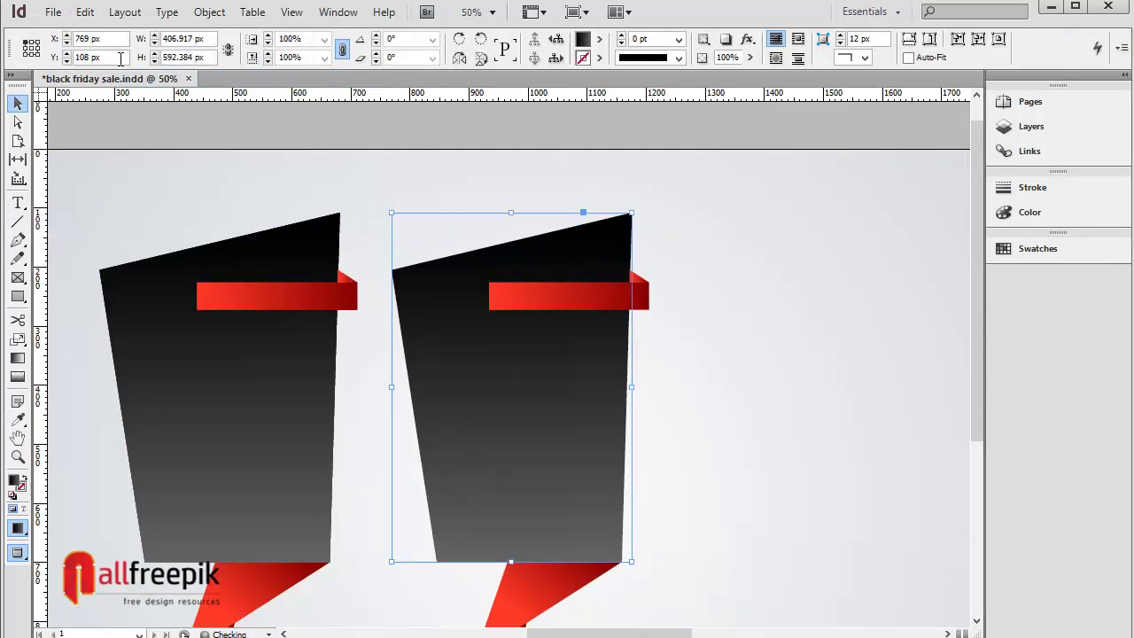
# Step: Paste the striped lines into the second black tag and preview the result
pyautogui.click(85, 13)
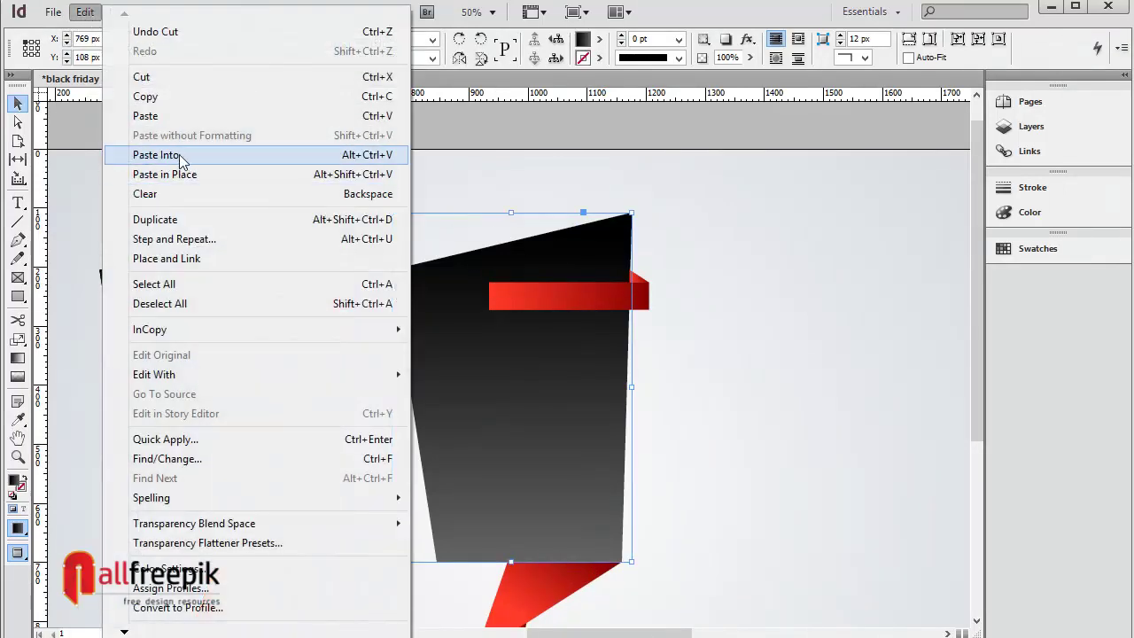
pyautogui.click(179, 156)
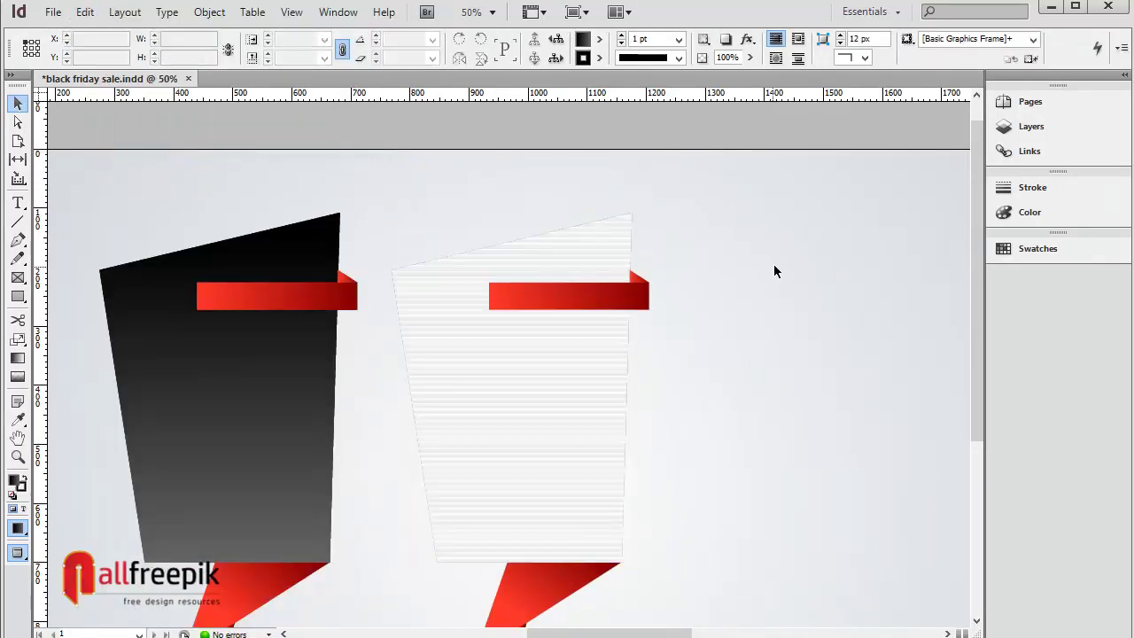
pyautogui.press('w')
pyautogui.press('w')
# Step: Zoom in on the striped tag's corner and select its ribbon
pyautogui.moveTo(683, 207); pyautogui.dragTo(562, 260)
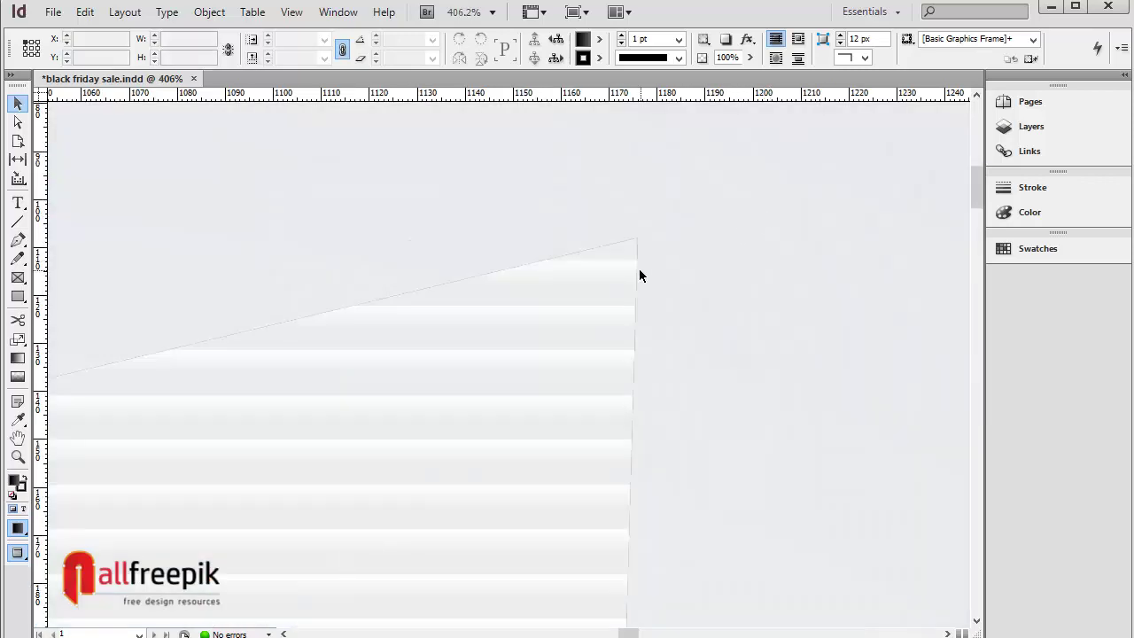
pyautogui.click(618, 275)
pyautogui.click(681, 164)
pyautogui.scroll(-5, 405, 278)
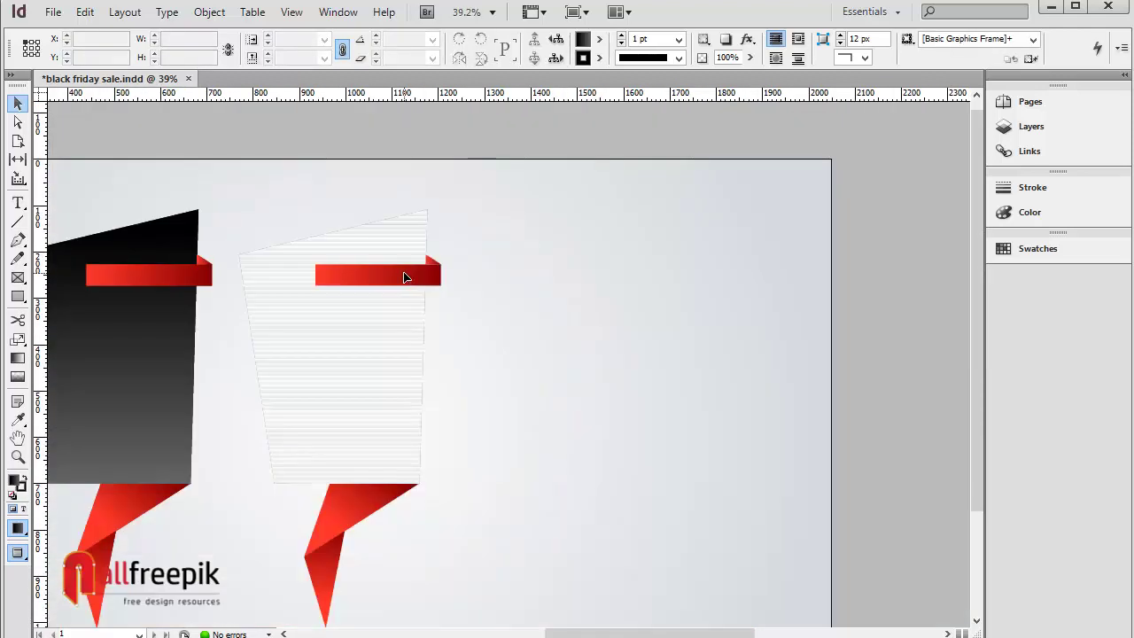
pyautogui.click(405, 279)
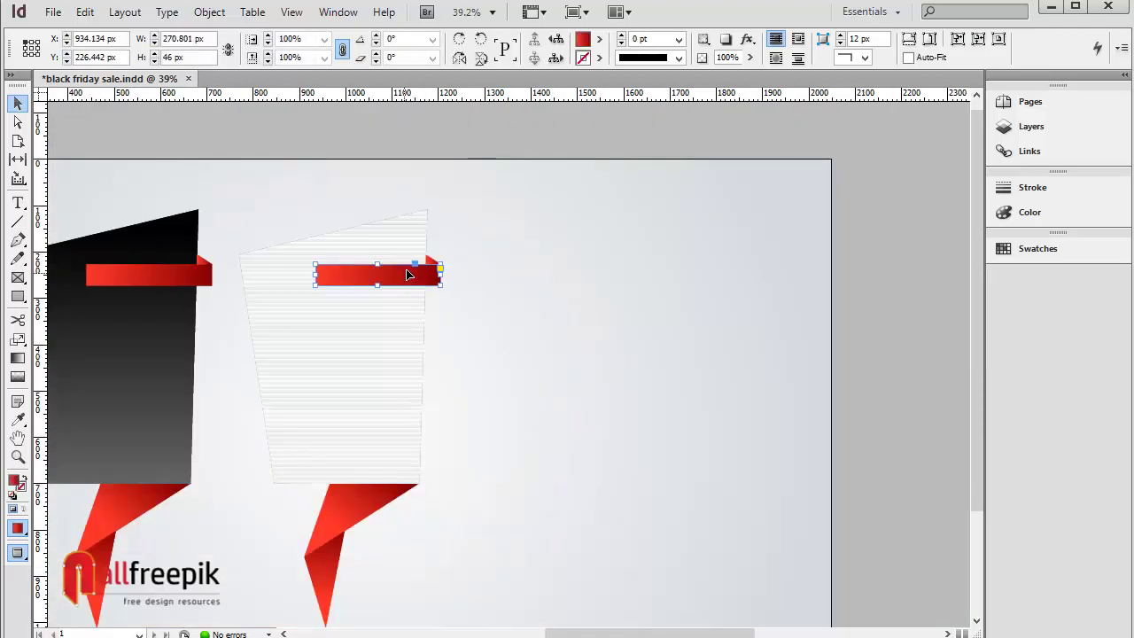
# Step: Fill the ribbon and its small fold triangle with the Black gradient swatch
pyautogui.click(600, 40)
pyautogui.click(640, 147)
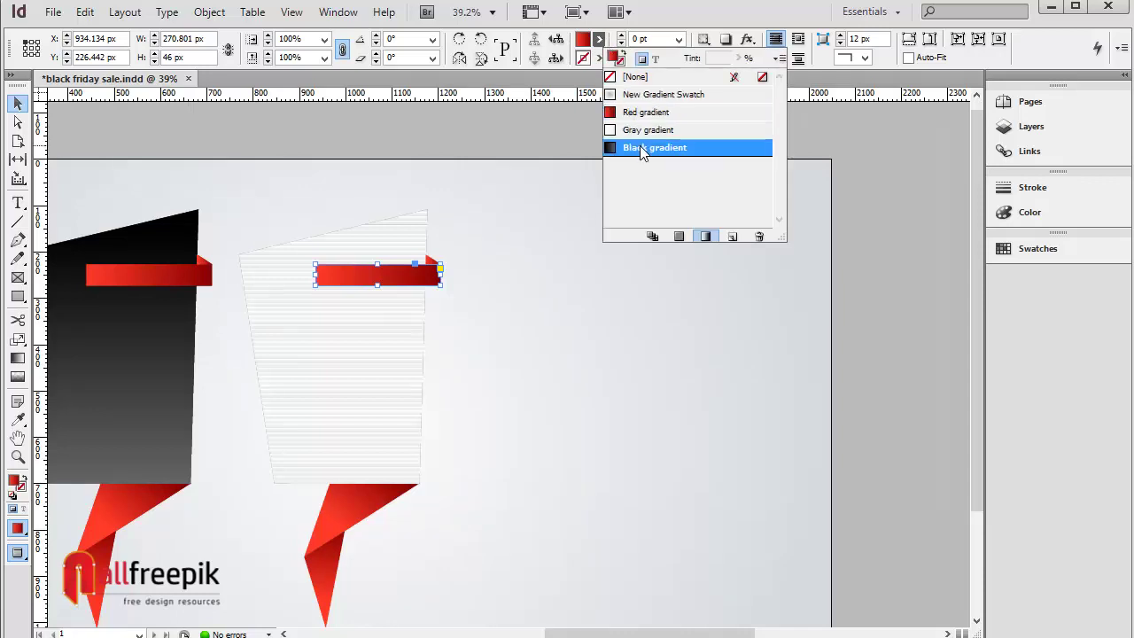
pyautogui.click(476, 271)
pyautogui.click(431, 261)
pyautogui.click(600, 40)
pyautogui.click(649, 148)
# Step: Reverse the ribbon and triangle gradients to run grey on the left to black
pyautogui.click(720, 327)
pyautogui.press('g')
pyautogui.hotkey('ctrl', '=')
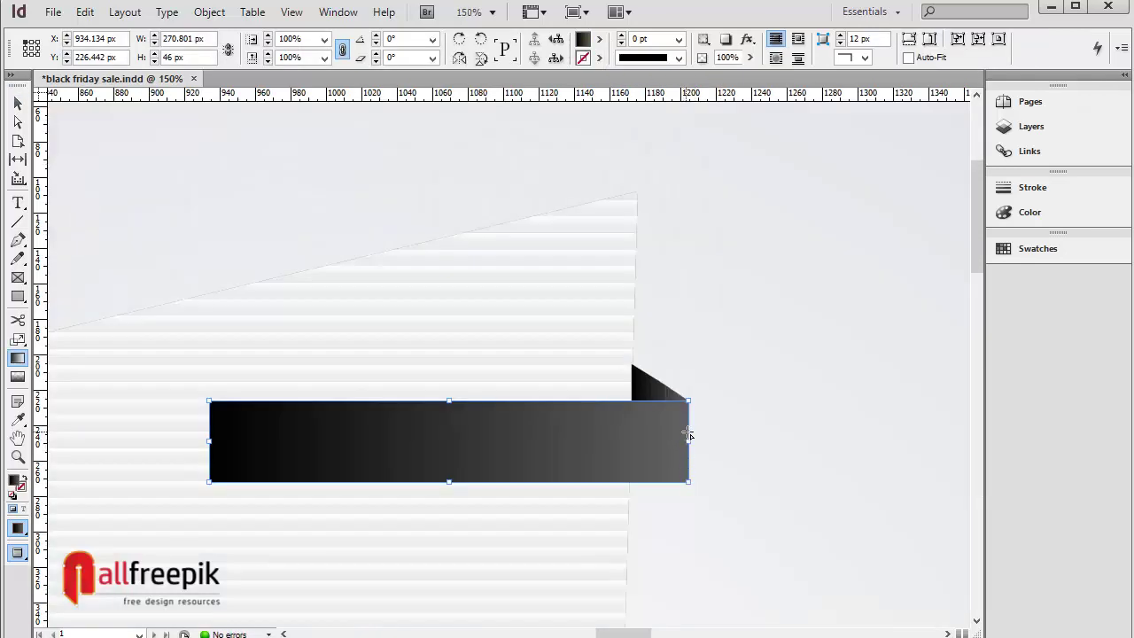
pyautogui.moveTo(687, 434); pyautogui.dragTo(310, 429)
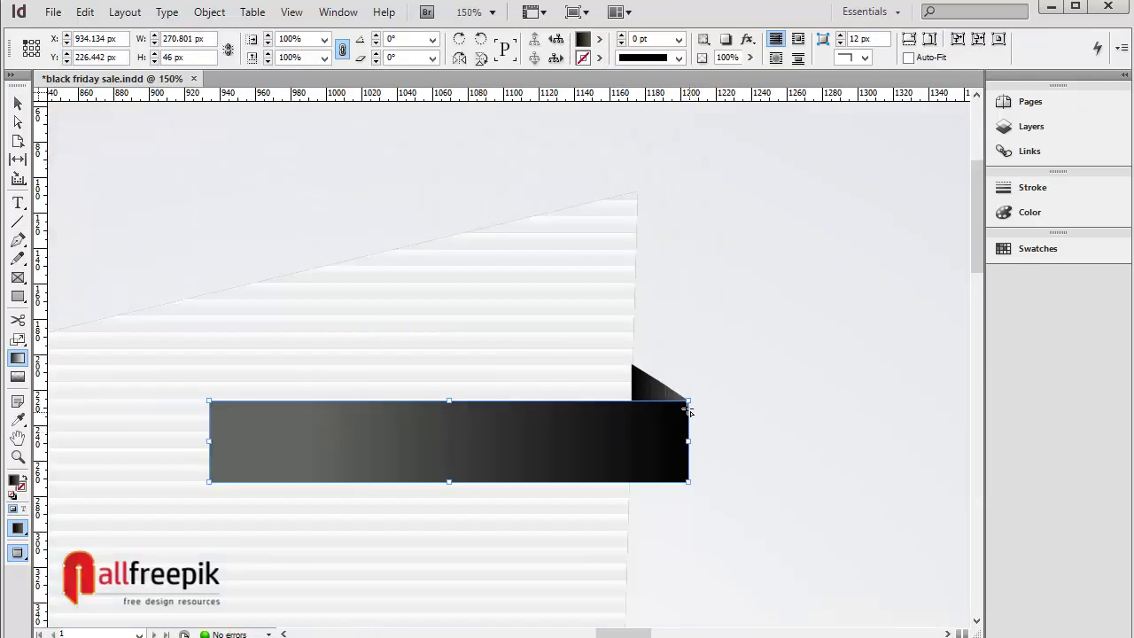
pyautogui.click(18, 102)
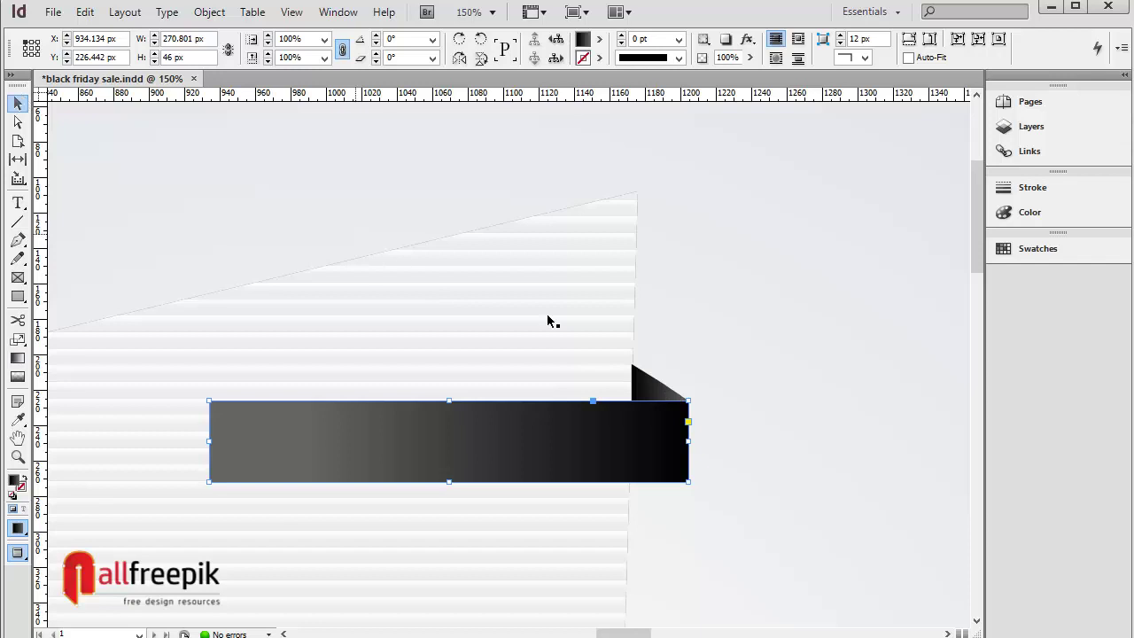
pyautogui.click(666, 390)
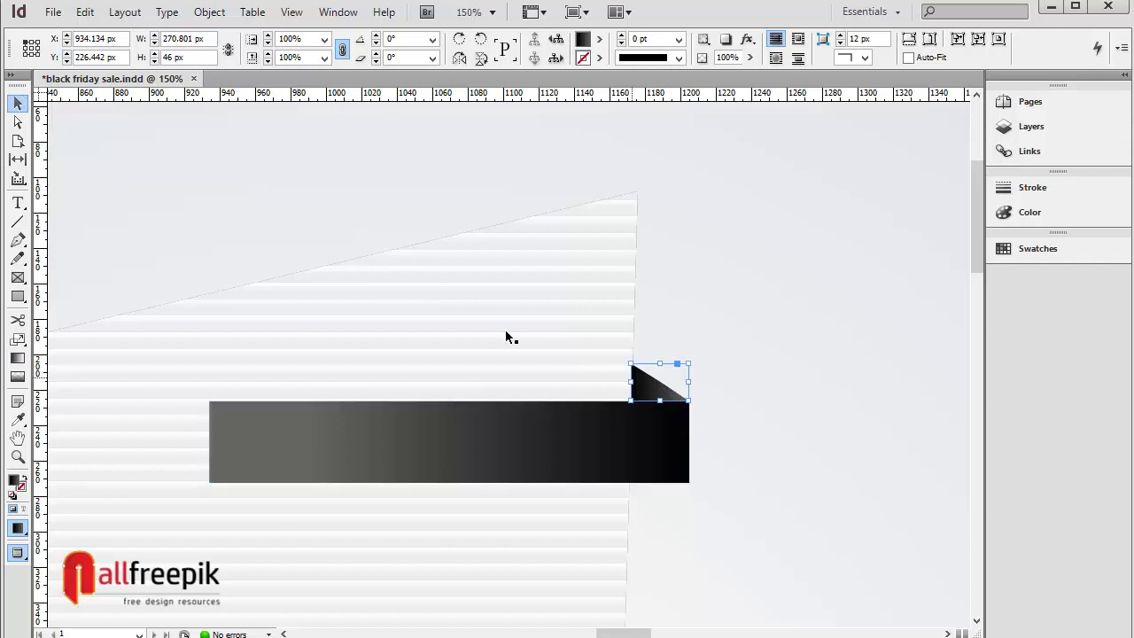
pyautogui.click(18, 359)
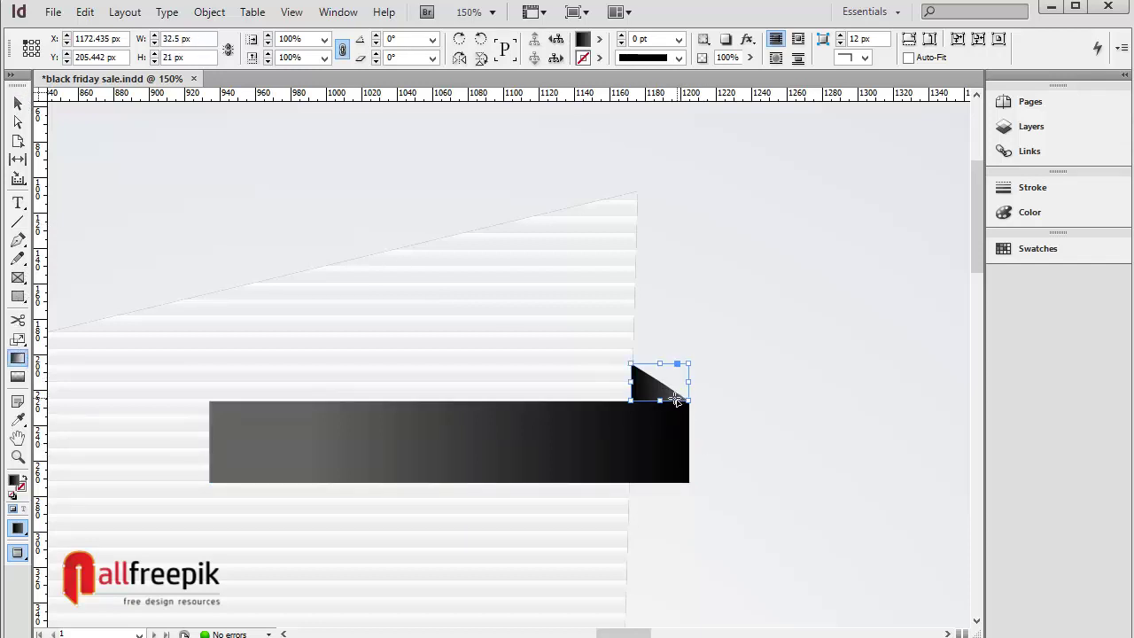
pyautogui.moveTo(673, 396); pyautogui.dragTo(633, 379)
pyautogui.click(18, 103)
pyautogui.hotkey('ctrl', '-')
pyautogui.hotkey('ctrl', '-')
pyautogui.hotkey('ctrl', '-')
pyautogui.hotkey('ctrl', '-')
pyautogui.hotkey('ctrl', '-')
pyautogui.hotkey('ctrl', '-')
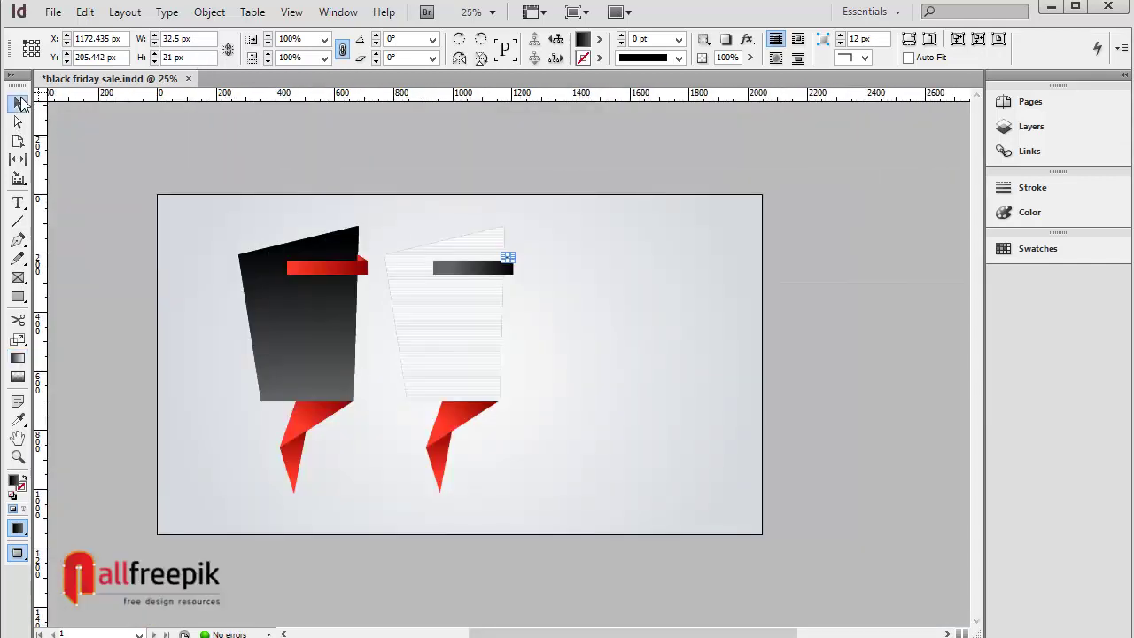
# Step: Duplicate the second tag in place and move the copy right as a third tag
pyautogui.moveTo(576, 203); pyautogui.dragTo(377, 514)
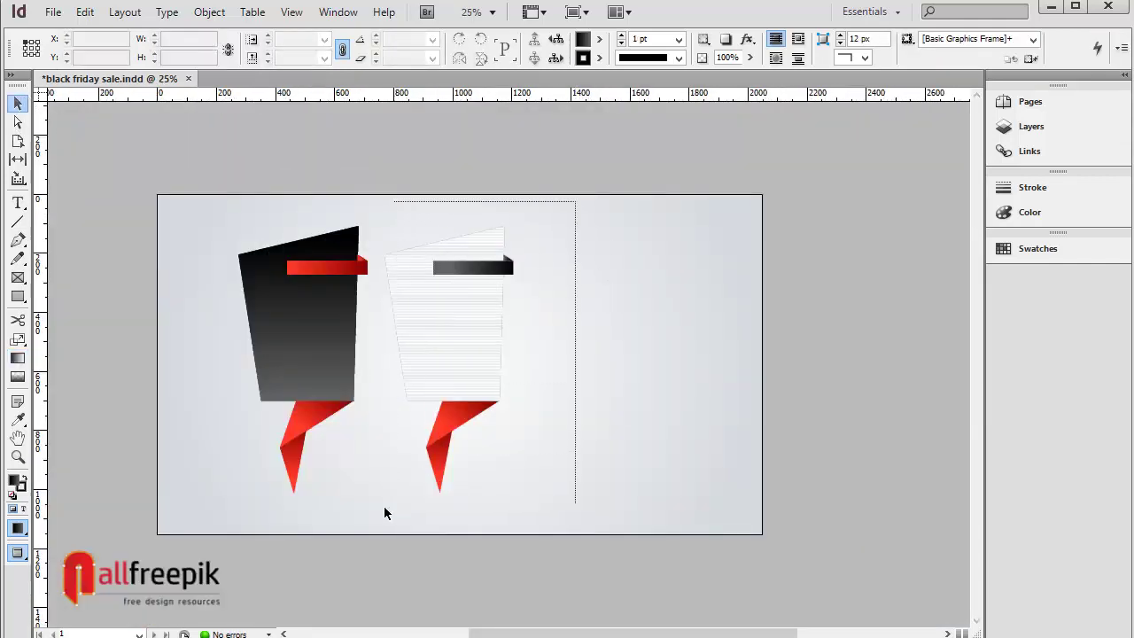
pyautogui.click(86, 15)
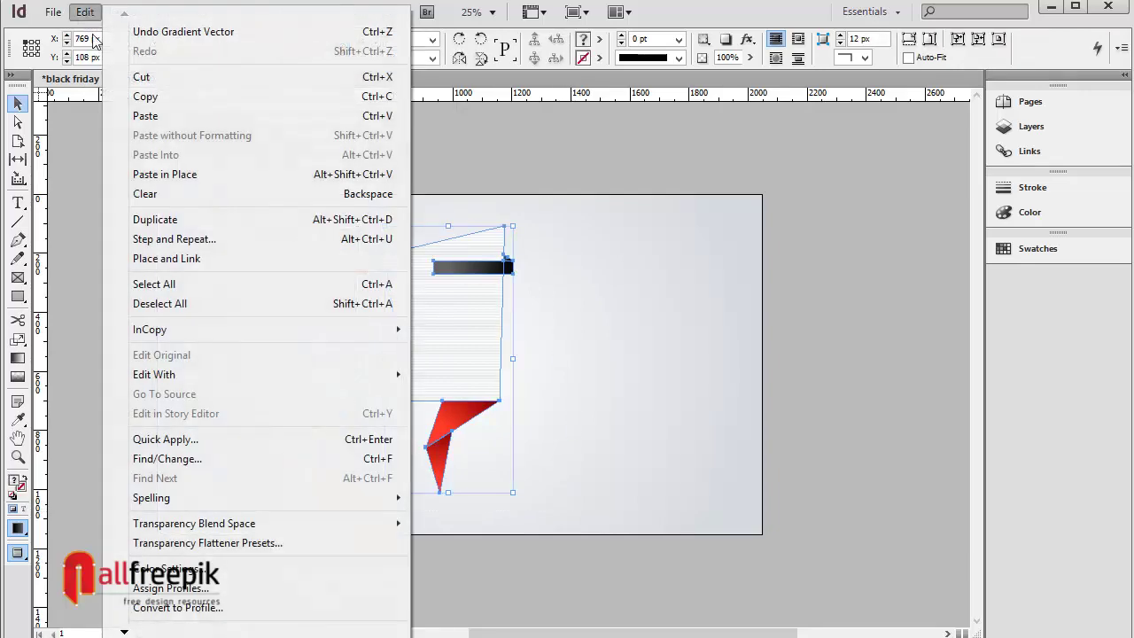
pyautogui.click(144, 96)
pyautogui.click(86, 15)
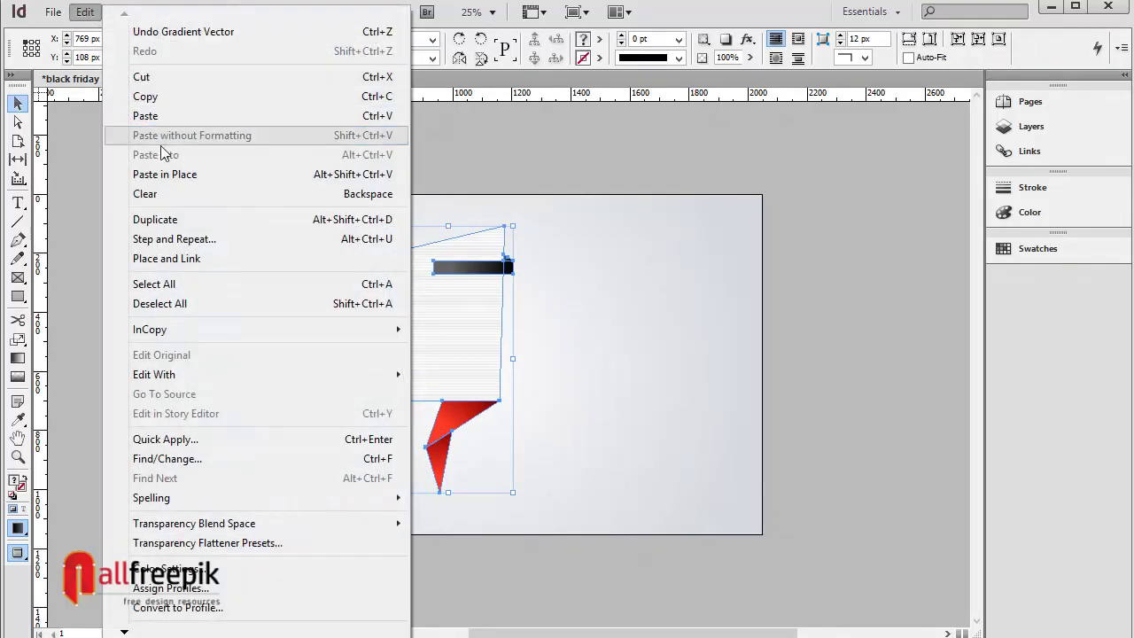
pyautogui.click(165, 174)
pyautogui.moveTo(476, 302); pyautogui.dragTo(634, 317)
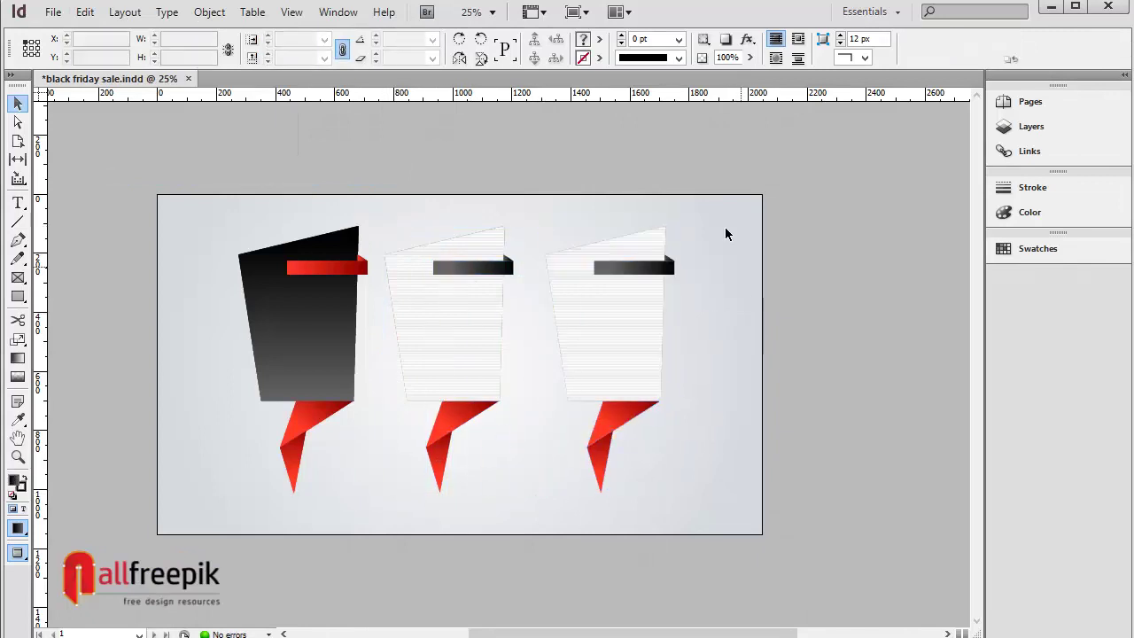
# Step: Apply the Black gradient to the stripe pattern inside the third tag
pyautogui.moveTo(759, 203); pyautogui.dragTo(519, 461)
pyautogui.click(537, 299)
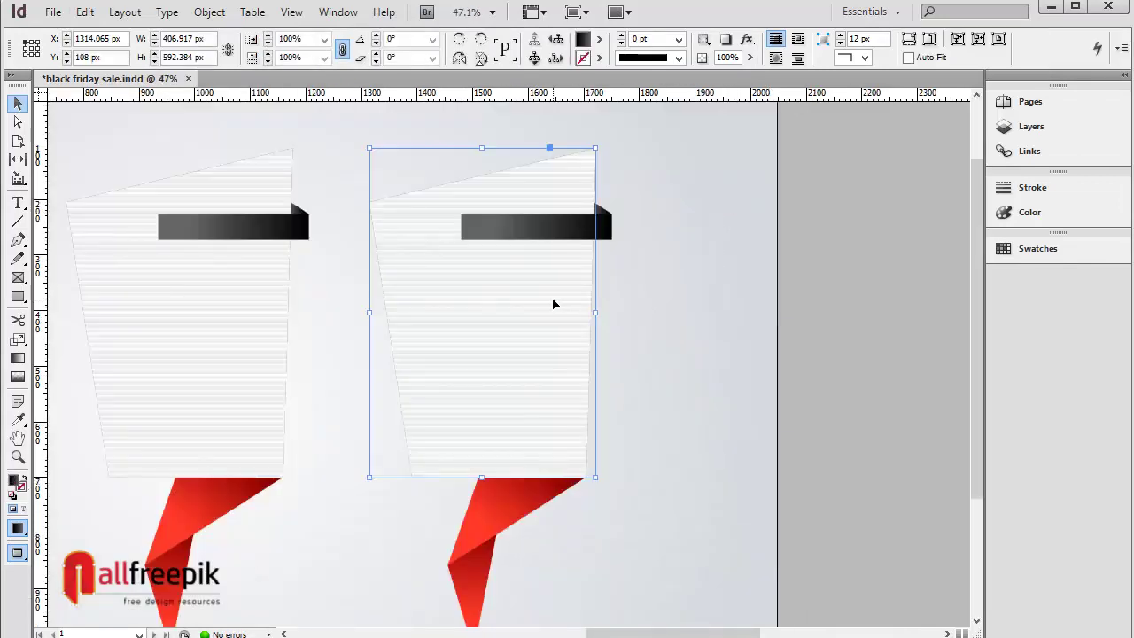
pyautogui.doubleClick(555, 307)
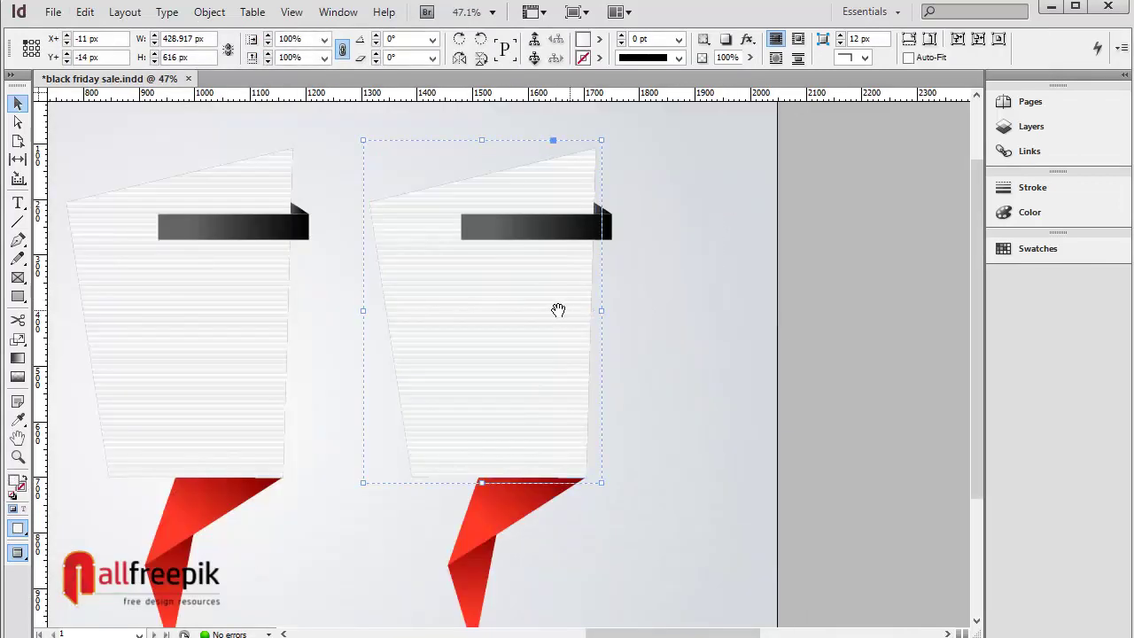
pyautogui.click(599, 39)
pyautogui.click(654, 149)
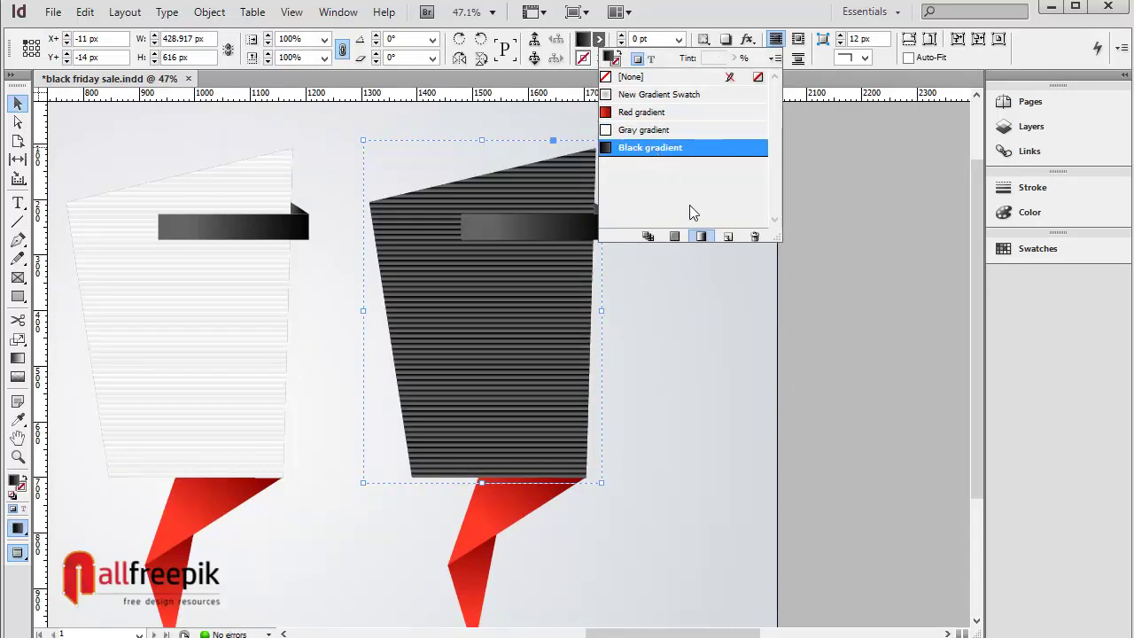
# Step: Alt-copy the left tag's red band onto the third tag and bring it to front
pyautogui.hscroll(-3, 194, 204)
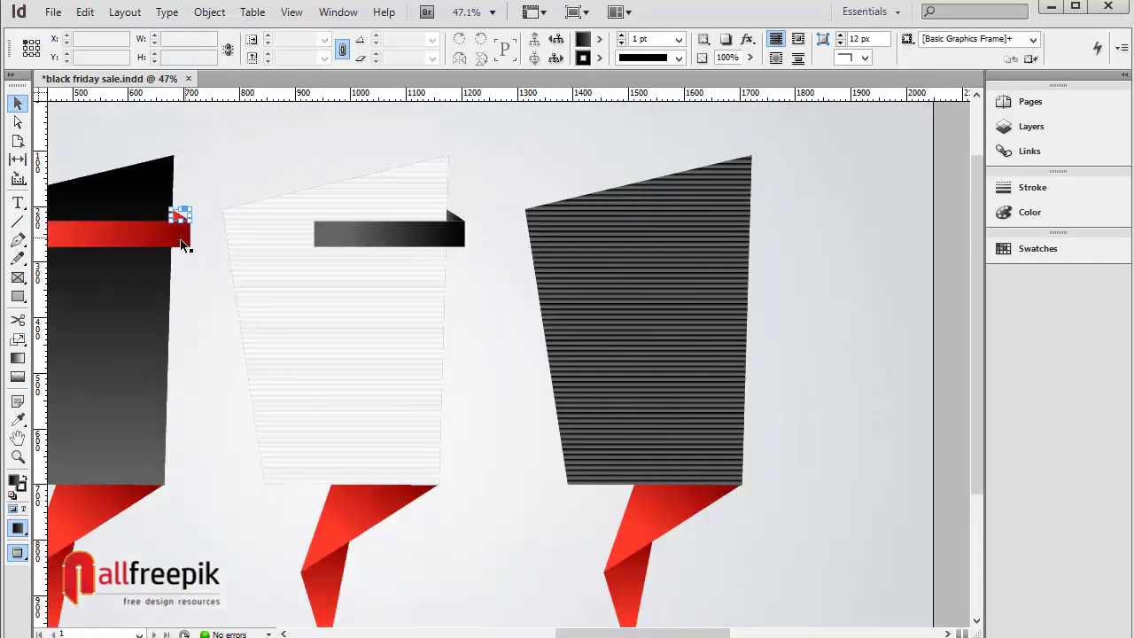
pyautogui.click(132, 241)
pyautogui.moveTo(133, 241); pyautogui.dragTo(709, 300)
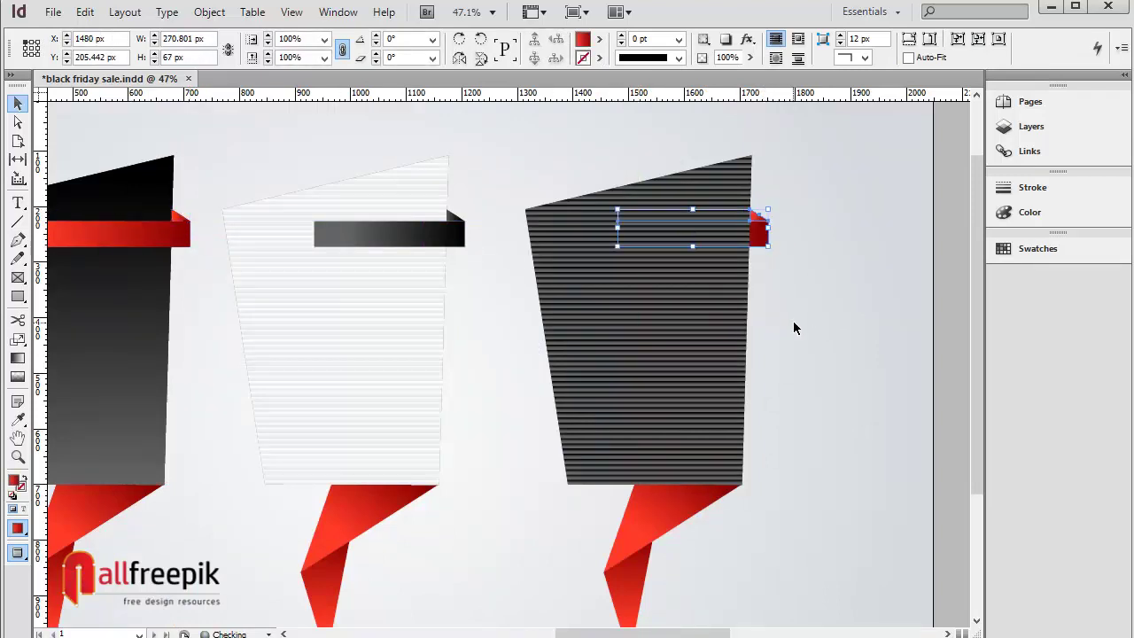
pyautogui.rightClick(755, 233)
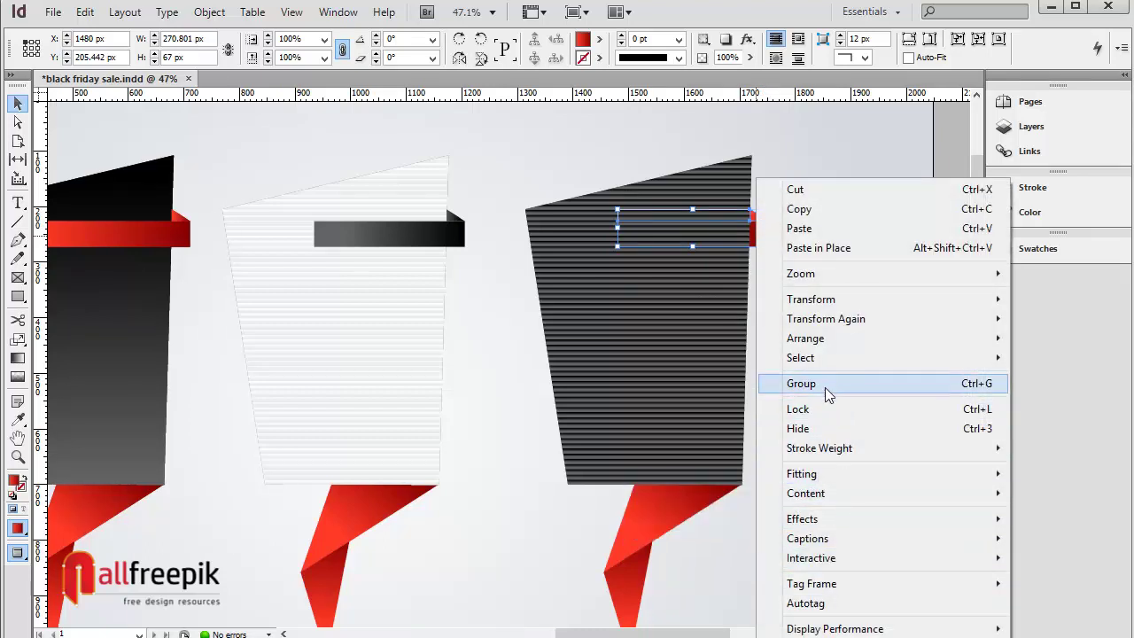
pyautogui.moveTo(806, 339)
pyautogui.click(722, 339)
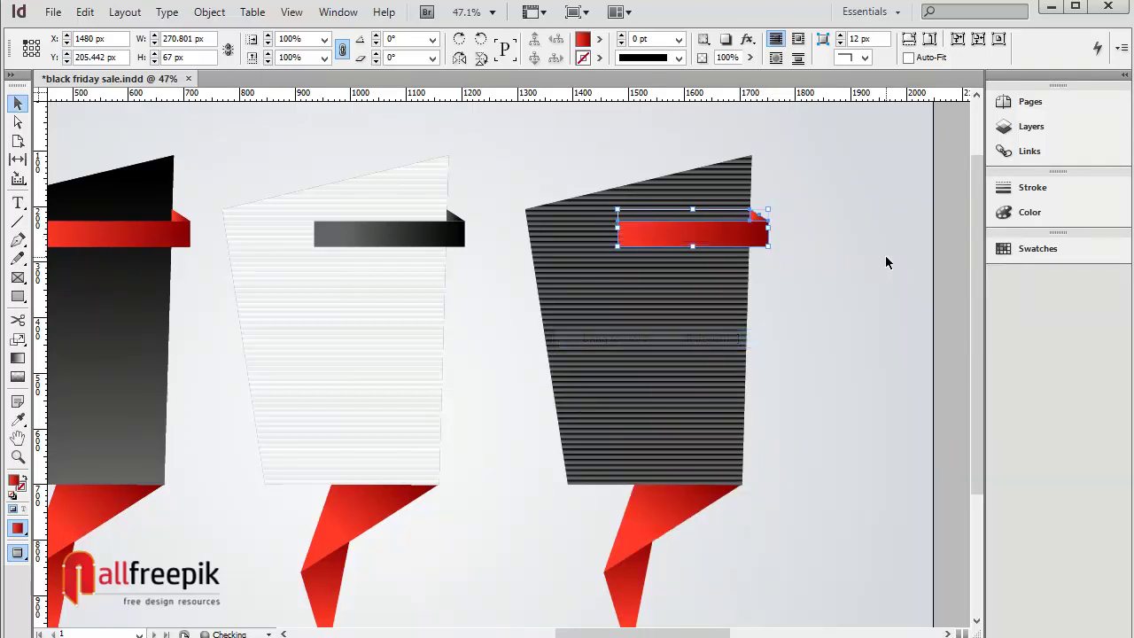
pyautogui.hotkey('ctrl', '0')
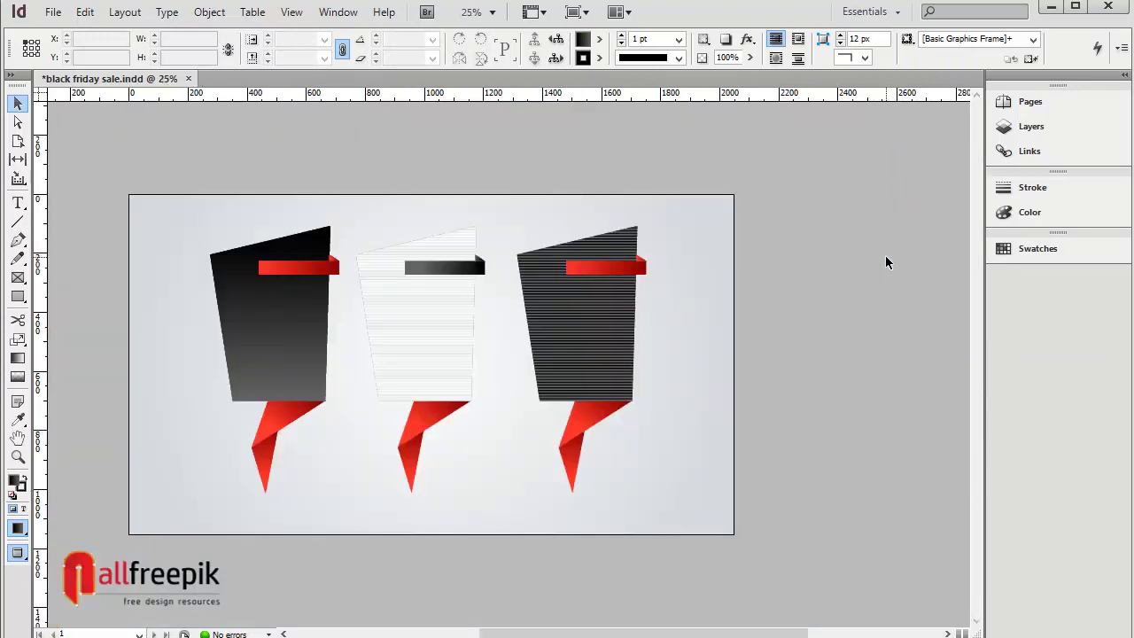
pyautogui.moveTo(670, 416); pyautogui.dragTo(720, 417)
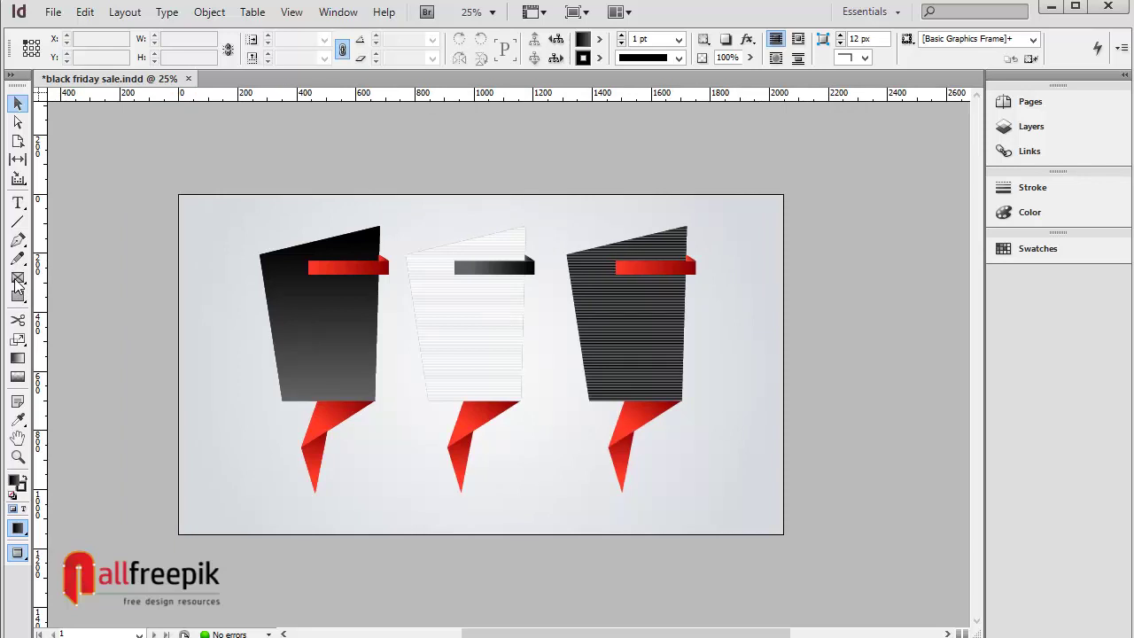
# Step: Draw a flat dark-gradient ellipse, about 264 × 32 px, under the left ribbon's tip
pyautogui.moveTo(18, 296); pyautogui.dragTo(62, 314)
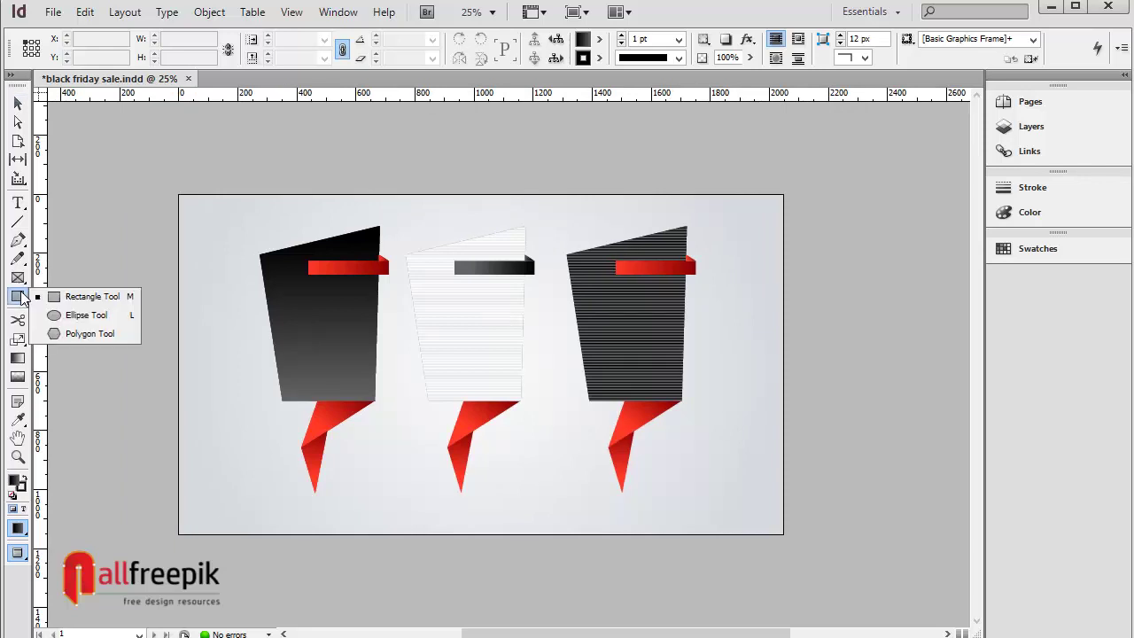
pyautogui.moveTo(205, 425); pyautogui.dragTo(509, 534)
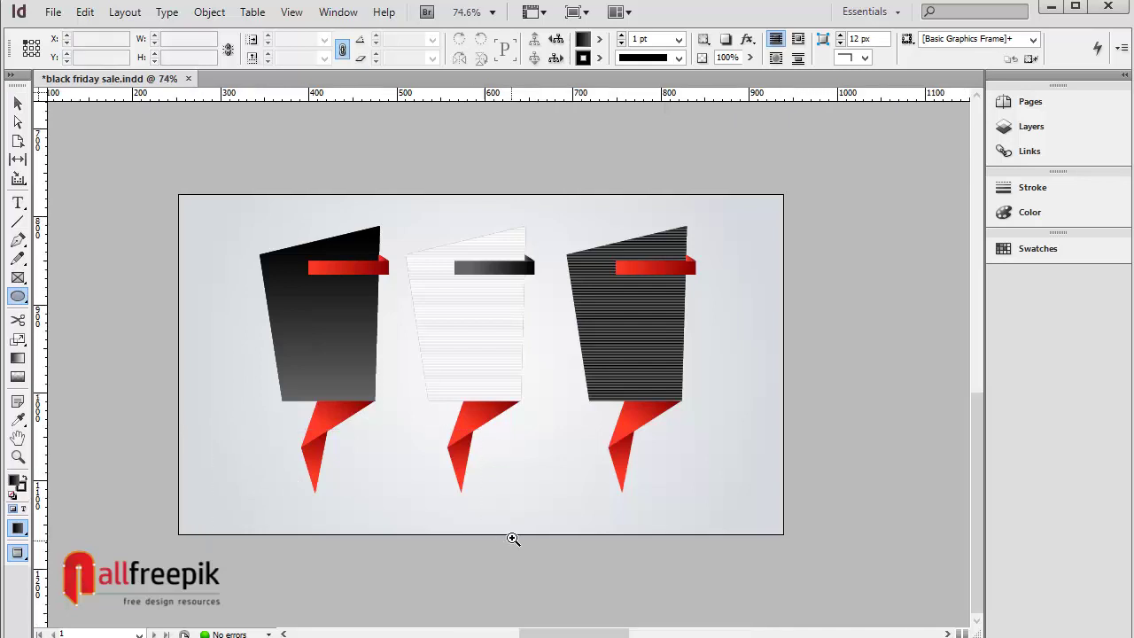
pyautogui.moveTo(287, 390)
pyautogui.mouseDown()
pyautogui.moveTo(462, 412)
pyautogui.moveTo(432, 411)
pyautogui.mouseUp()
pyautogui.click(18, 104)
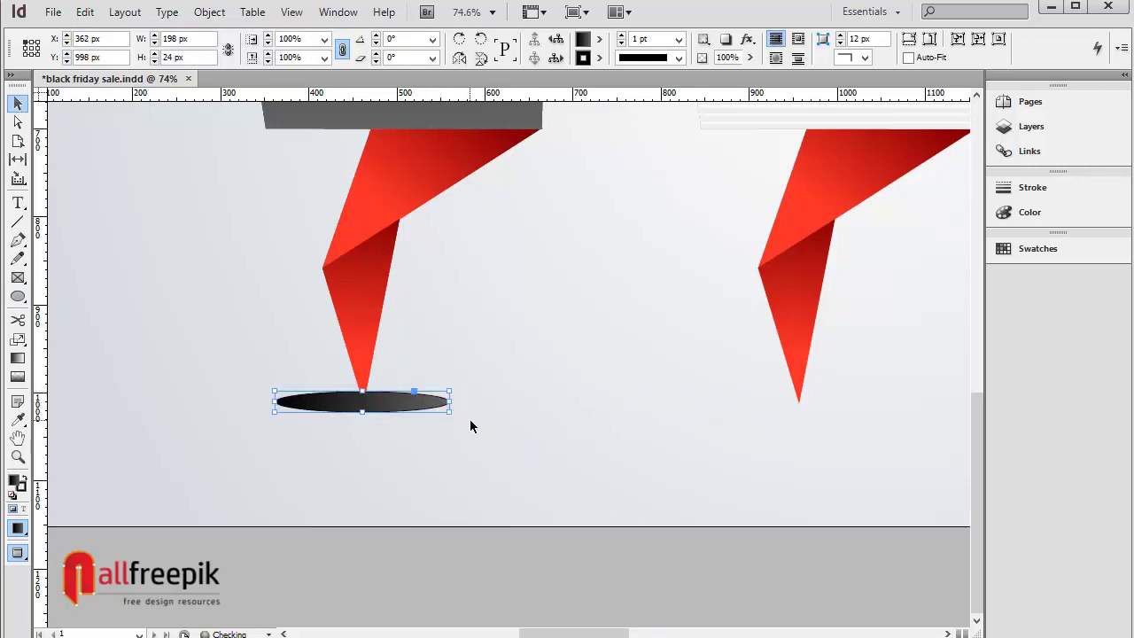
pyautogui.moveTo(451, 412)
pyautogui.mouseDown()
pyautogui.moveTo(477, 415)
pyautogui.moveTo(429, 410)
pyautogui.mouseUp()
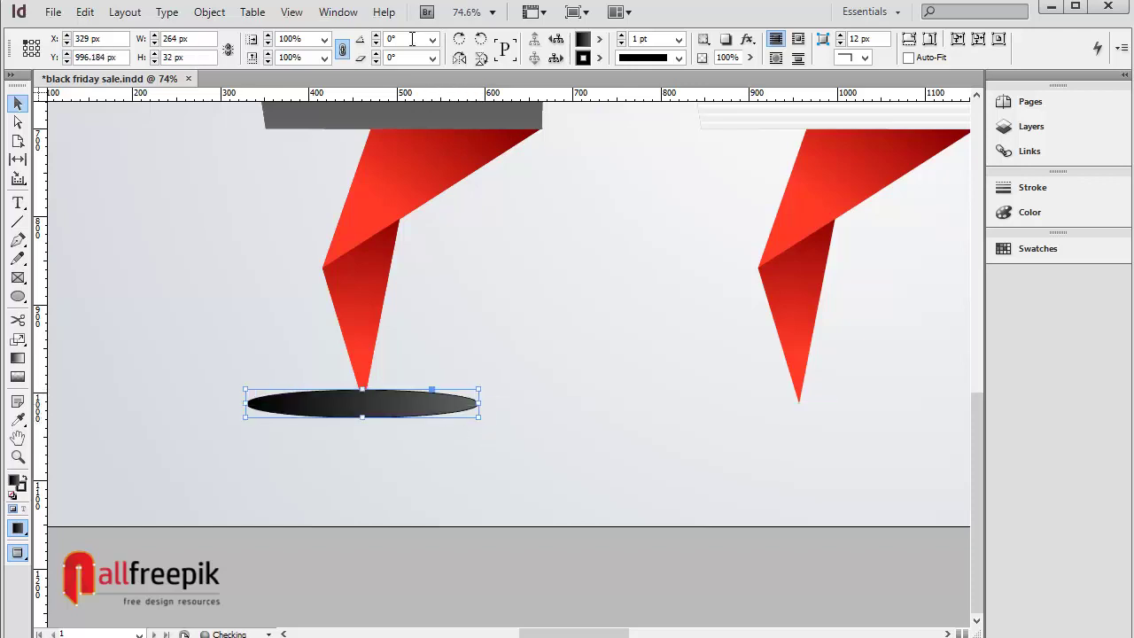
# Step: Give the ellipse a Basic Feather effect with a 19 px width
pyautogui.click(209, 11)
pyautogui.moveTo(233, 355)
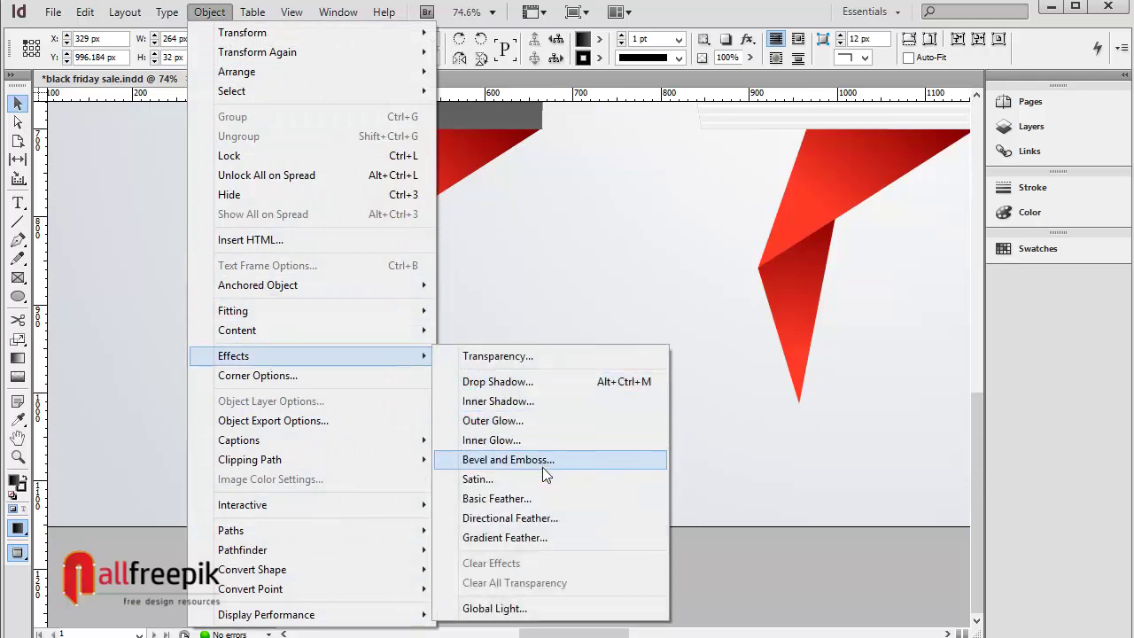
pyautogui.click(538, 498)
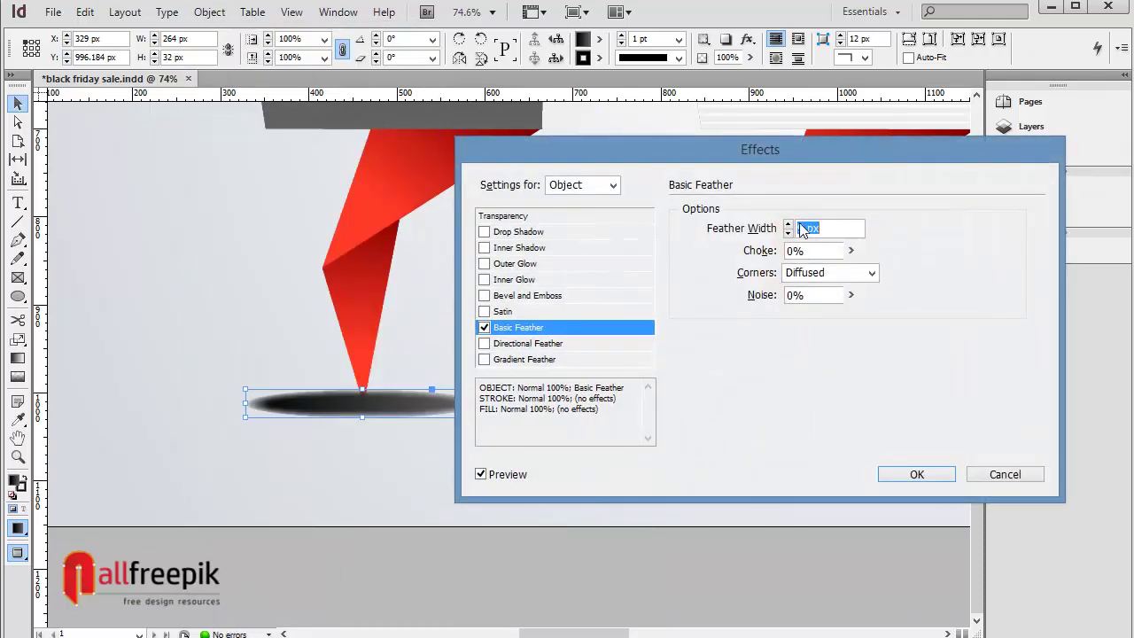
pyautogui.click(790, 224)
pyautogui.click(790, 225)
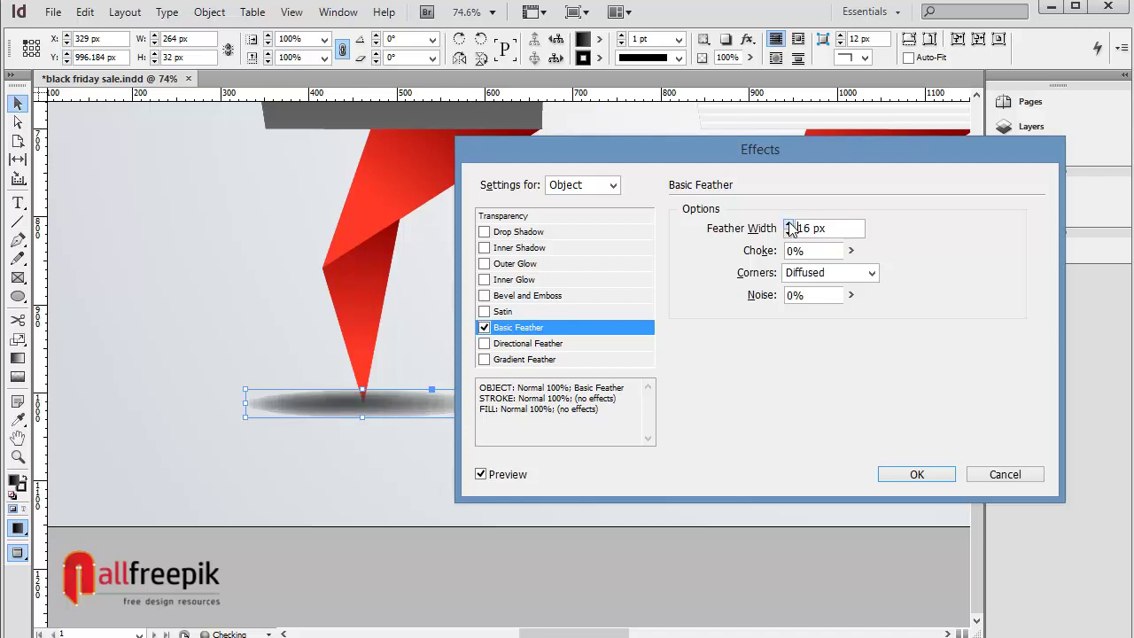
pyautogui.click(789, 225)
pyautogui.click(789, 224)
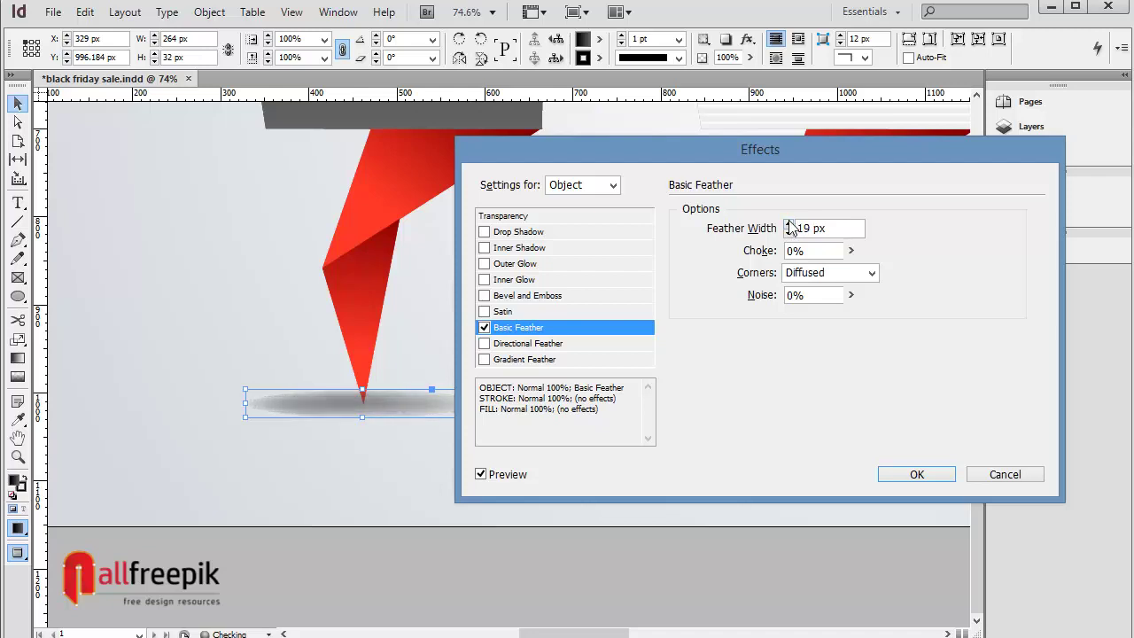
pyautogui.click(915, 476)
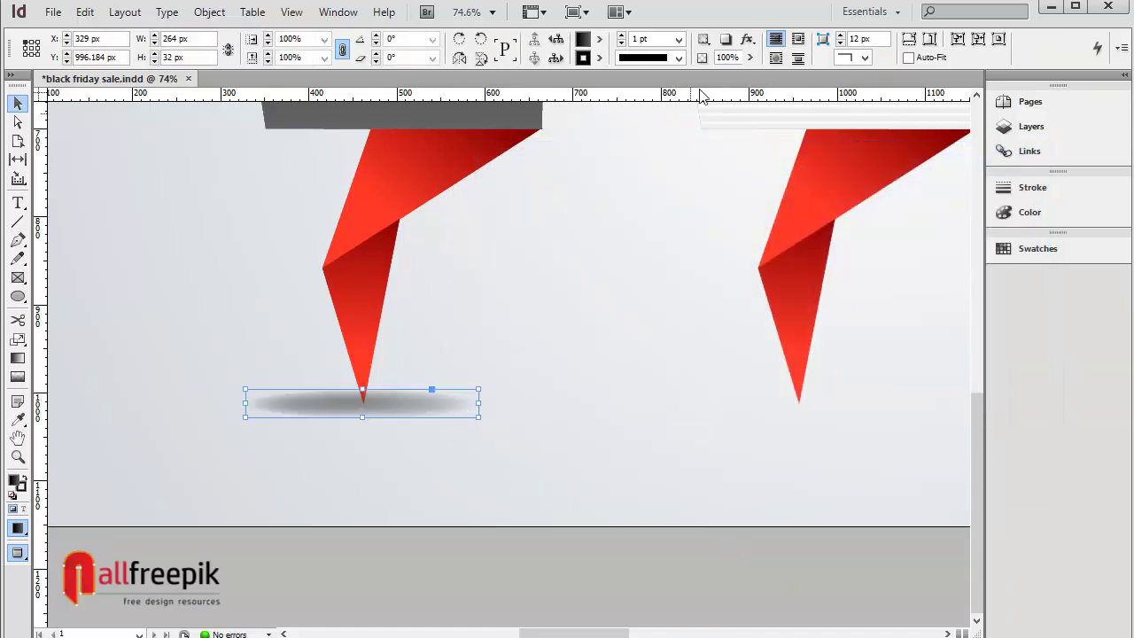
# Step: Lower the shadow ellipse's opacity to 38%
pyautogui.click(749, 58)
pyautogui.moveTo(750, 72); pyautogui.dragTo(701, 83)
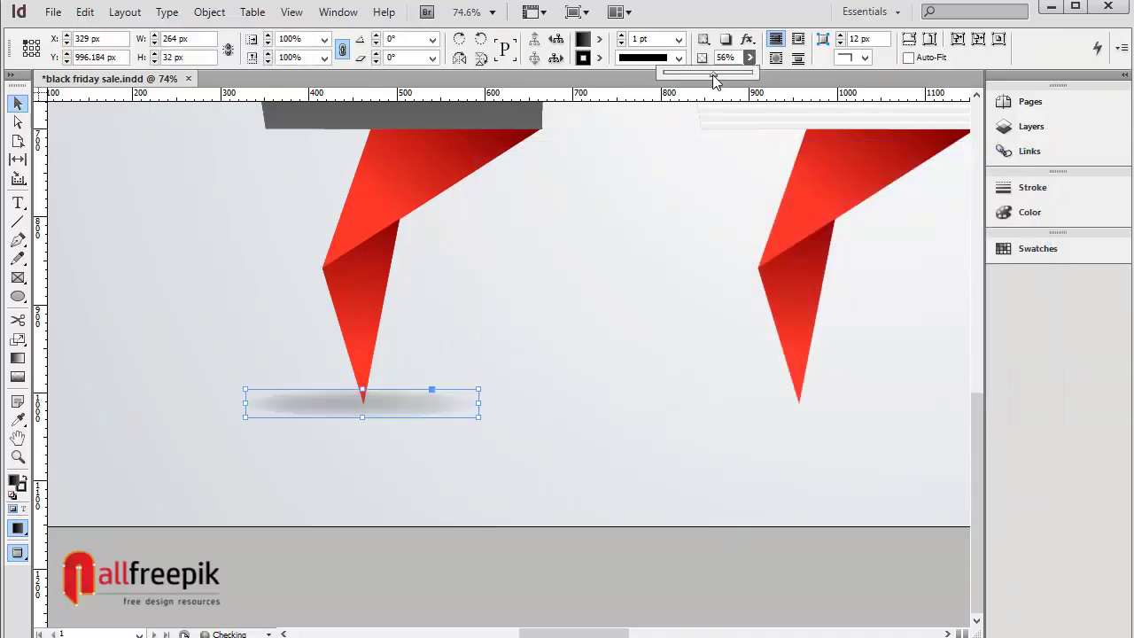
pyautogui.click(699, 76)
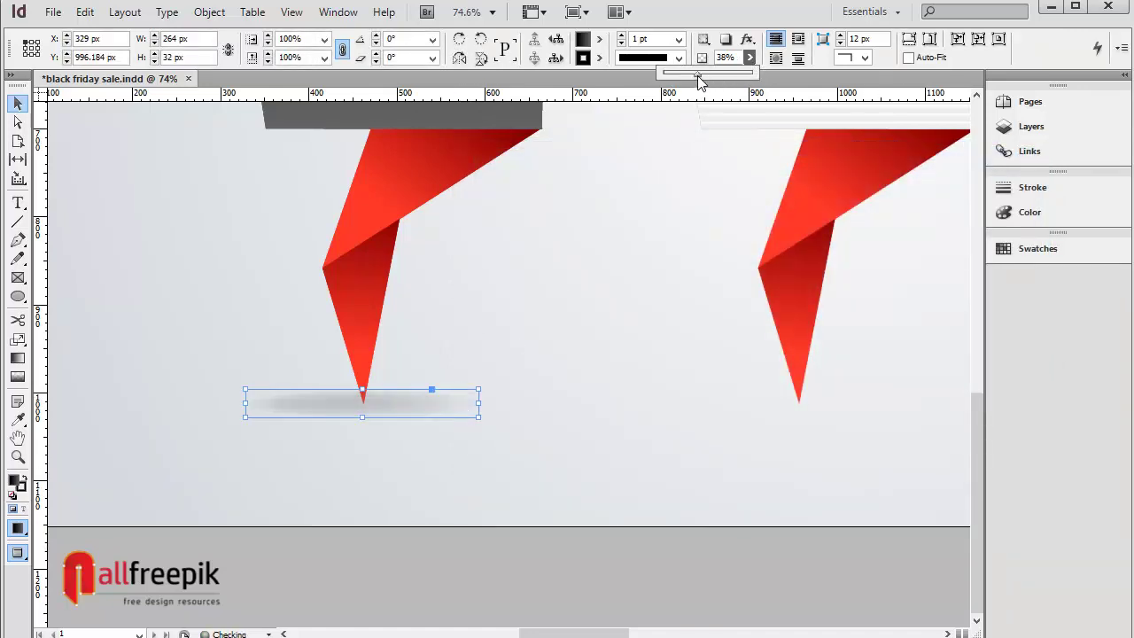
pyautogui.click(601, 372)
# Step: Place copies of the shadow beneath the middle and right tags
pyautogui.hotkey('ctrl', '-')
pyautogui.hotkey('ctrl', '-')
pyautogui.hotkey('ctrl', '-')
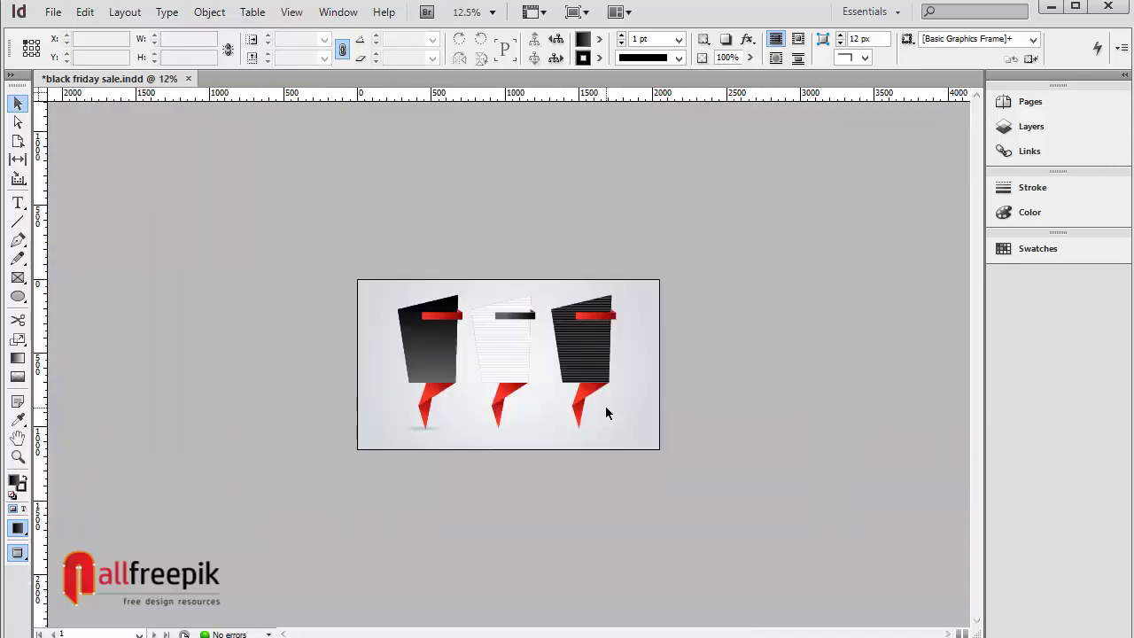
pyautogui.moveTo(369, 319); pyautogui.dragTo(704, 486)
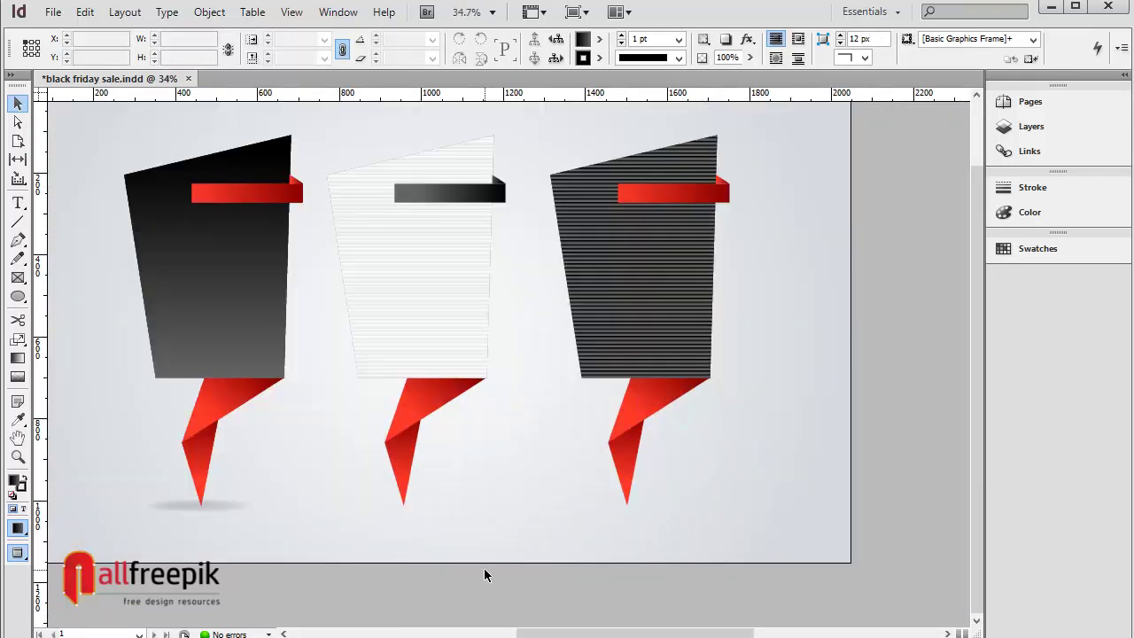
pyautogui.click(226, 512)
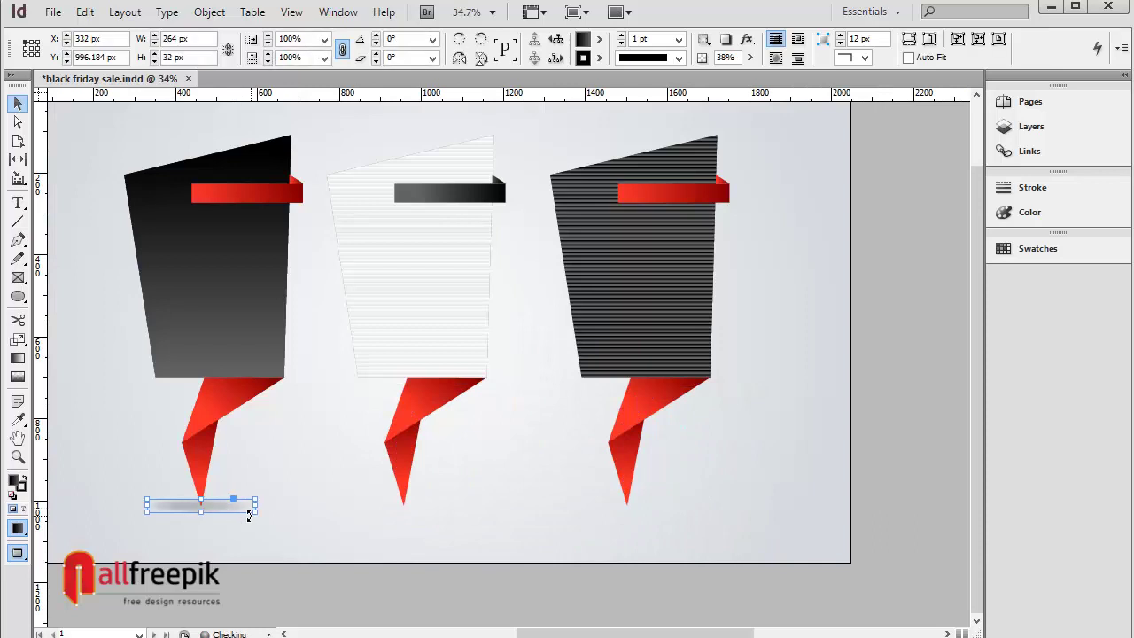
pyautogui.moveTo(297, 514)
pyautogui.mouseDown()
pyautogui.moveTo(447, 512)
pyautogui.moveTo(656, 539)
pyautogui.mouseUp()
pyautogui.click(470, 534)
pyautogui.click(759, 500)
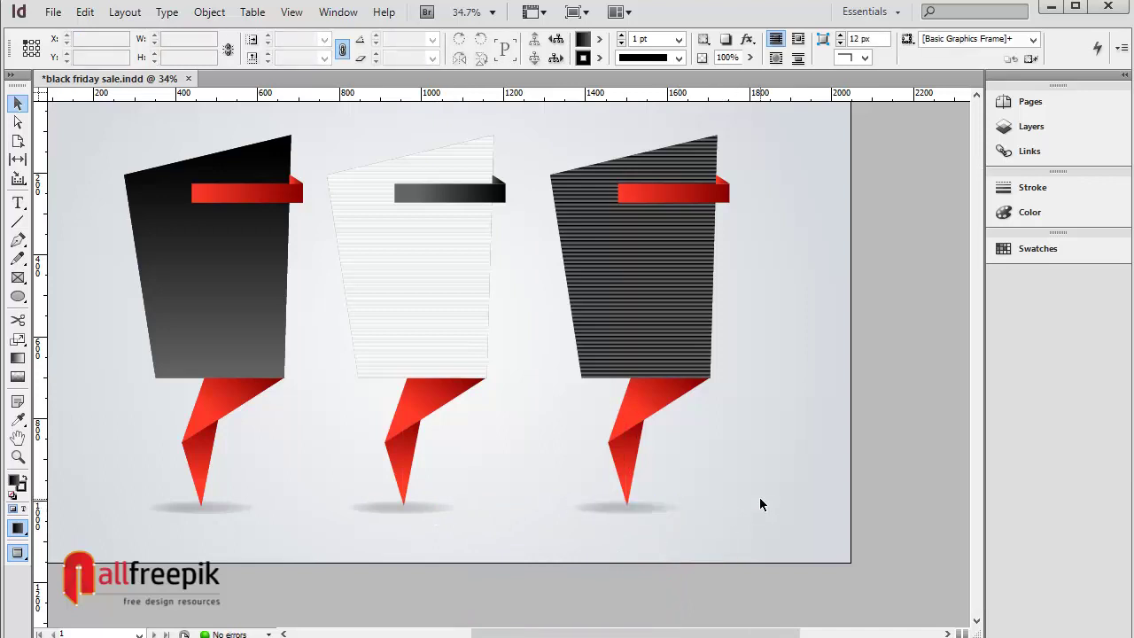
pyautogui.hotkey('ctrl', '-')
pyautogui.hotkey('ctrl', '-')
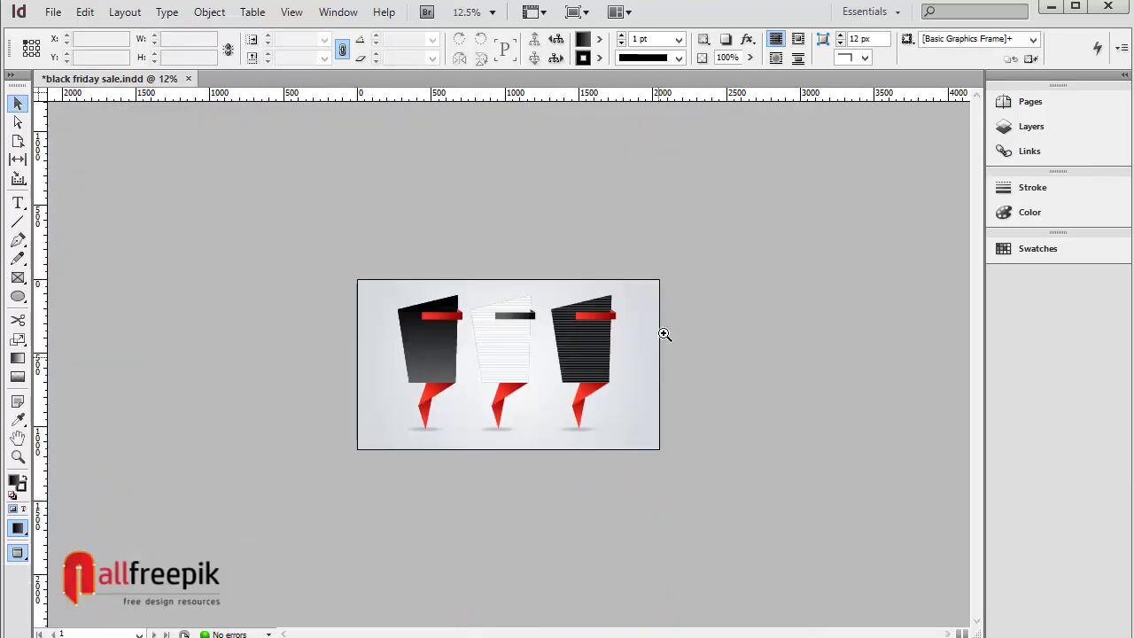
# Step: In Normal mode, bring the pasteboard text frames onto the tags, starting with Black Friday, then save
pyautogui.moveTo(688, 246)
pyautogui.mouseDown()
pyautogui.moveTo(304, 514)
pyautogui.moveTo(296, 506)
pyautogui.mouseUp()
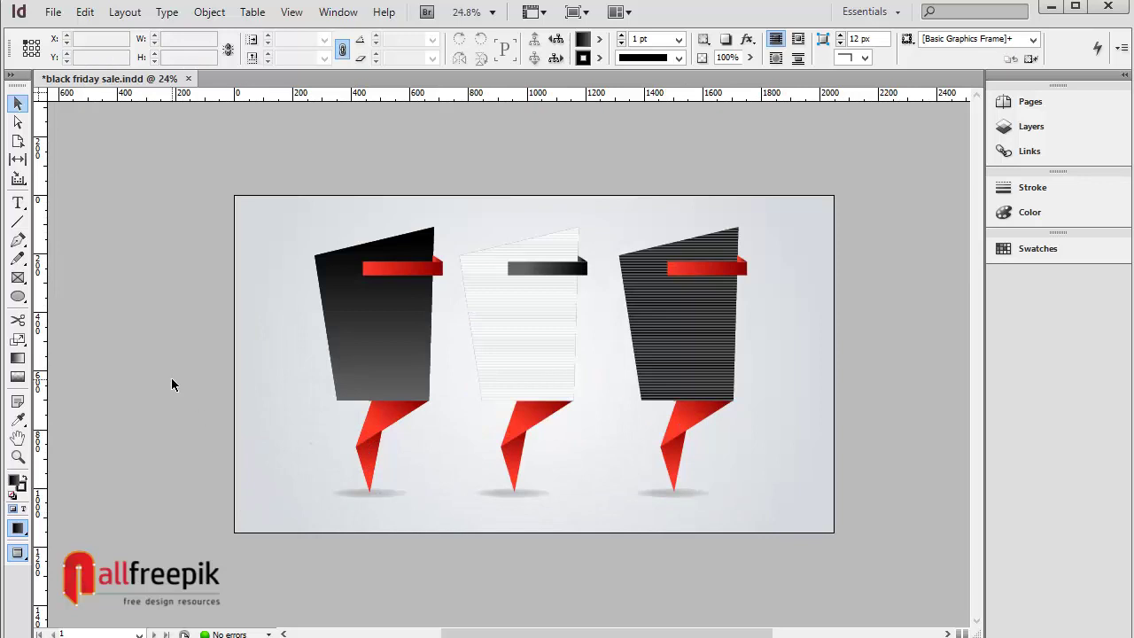
pyautogui.press('w')
pyautogui.moveTo(158, 284); pyautogui.dragTo(265, 284)
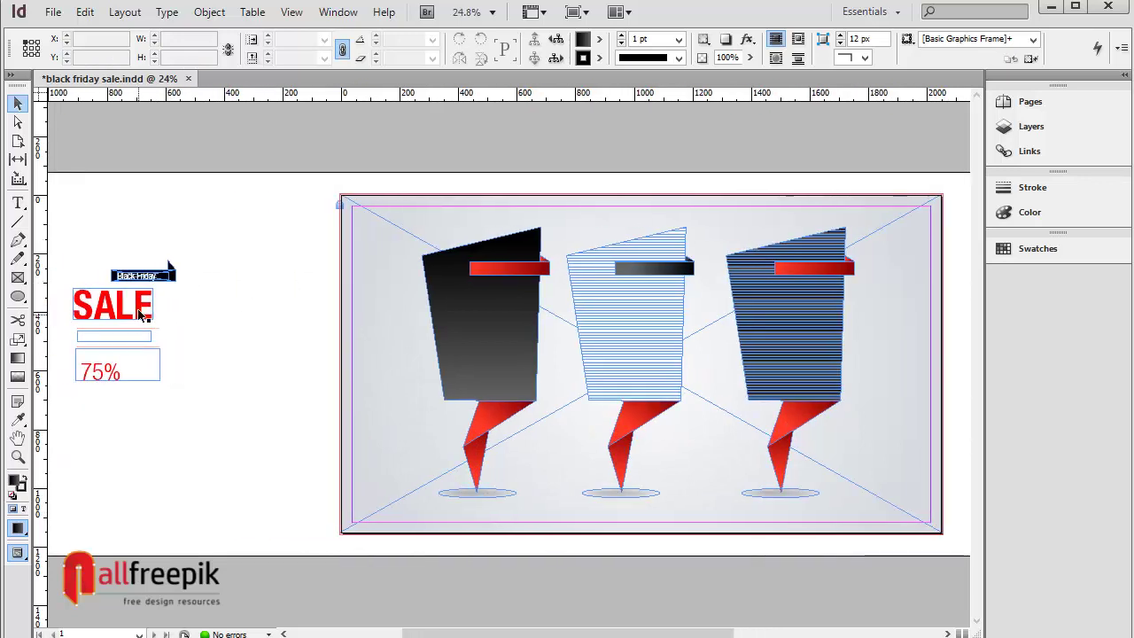
pyautogui.click(134, 282)
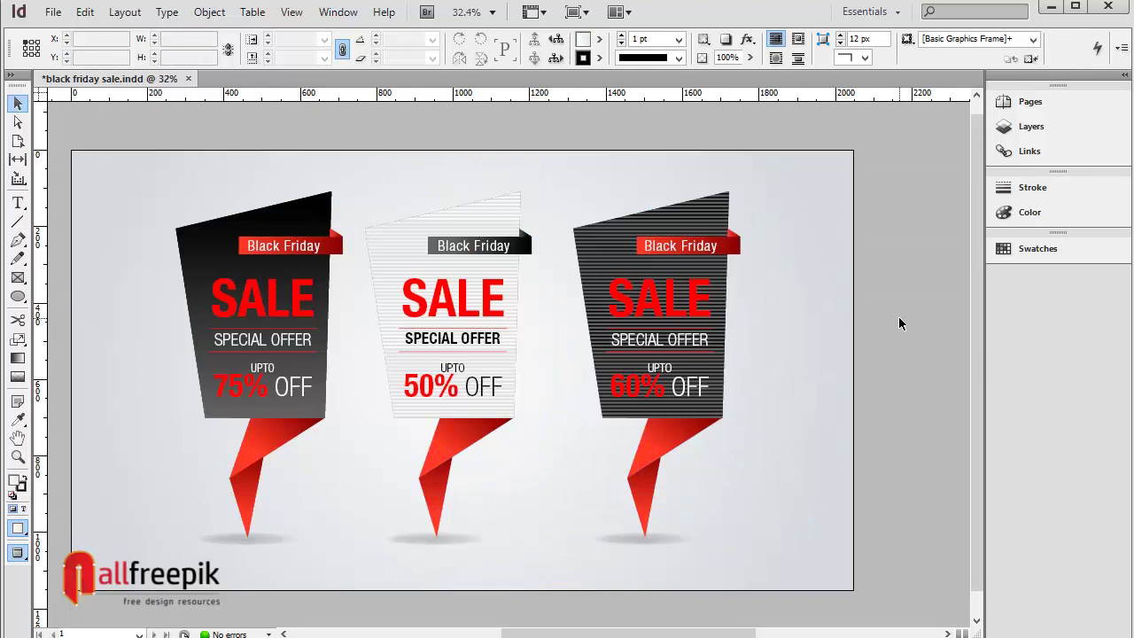
pyautogui.hotkey('ctrl', 's')
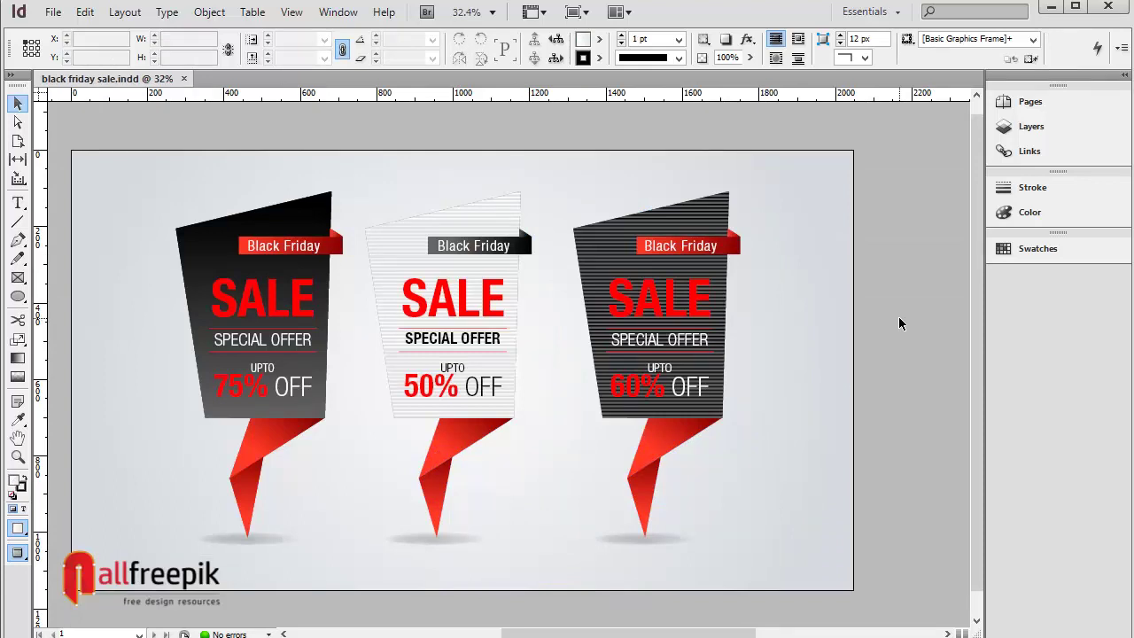